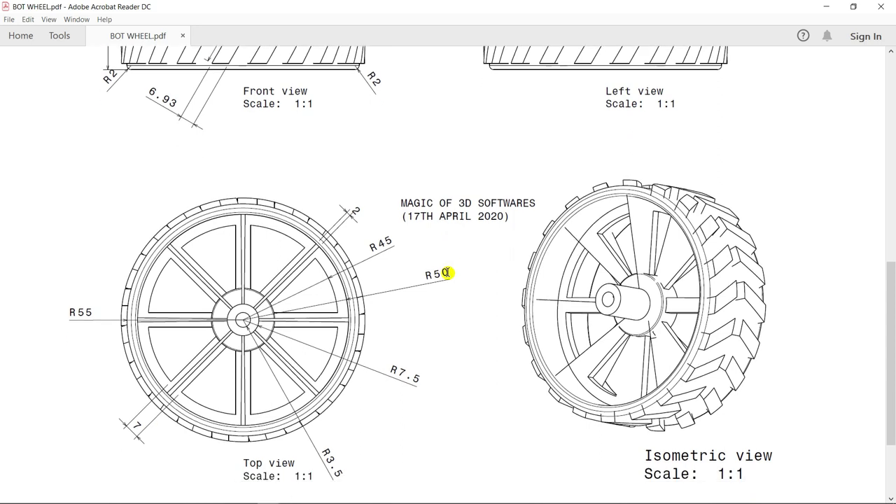
# Step: Back in CATIA, rename PartBody to 'Outer RIM' through its Feature Properties
pyautogui.moveTo(269, 497)
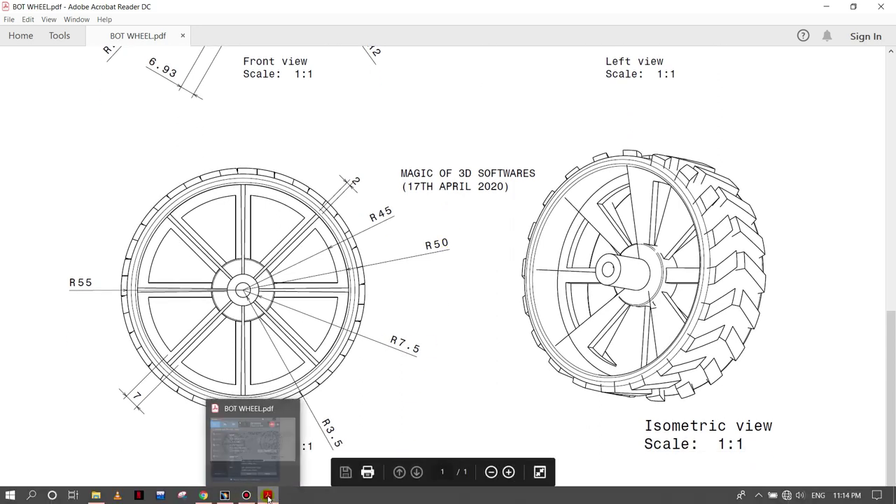
pyautogui.click(225, 496)
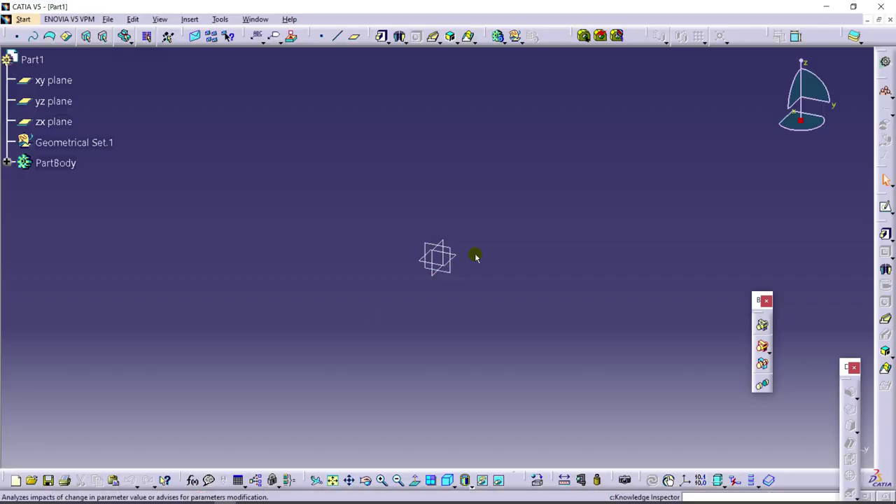
pyautogui.rightClick(65, 168)
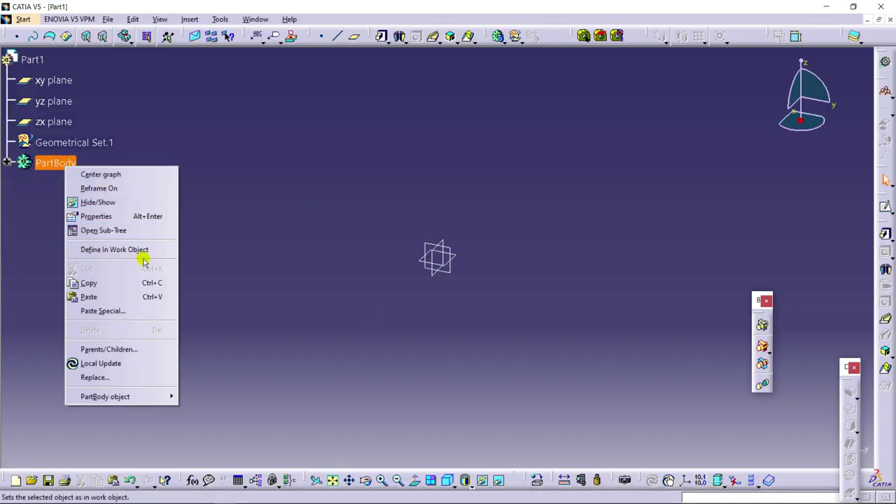
pyautogui.click(129, 217)
pyautogui.click(681, 155)
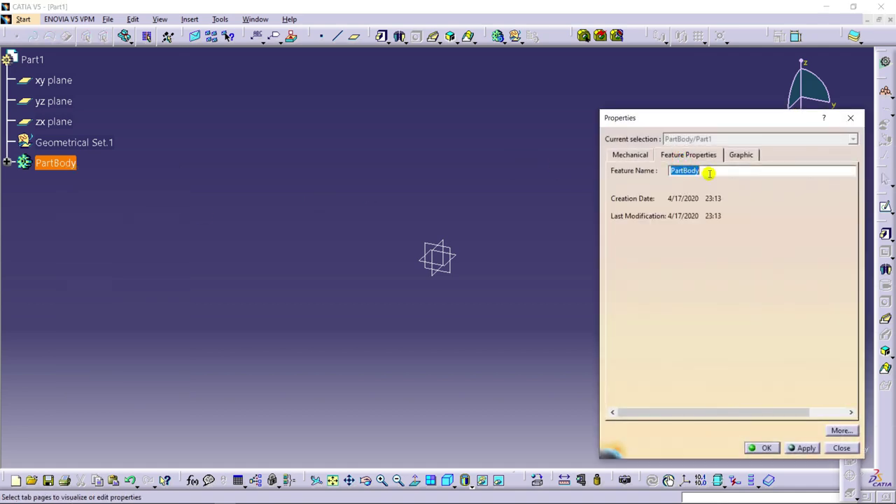
pyautogui.press('BackSpace')
pyautogui.click(767, 449)
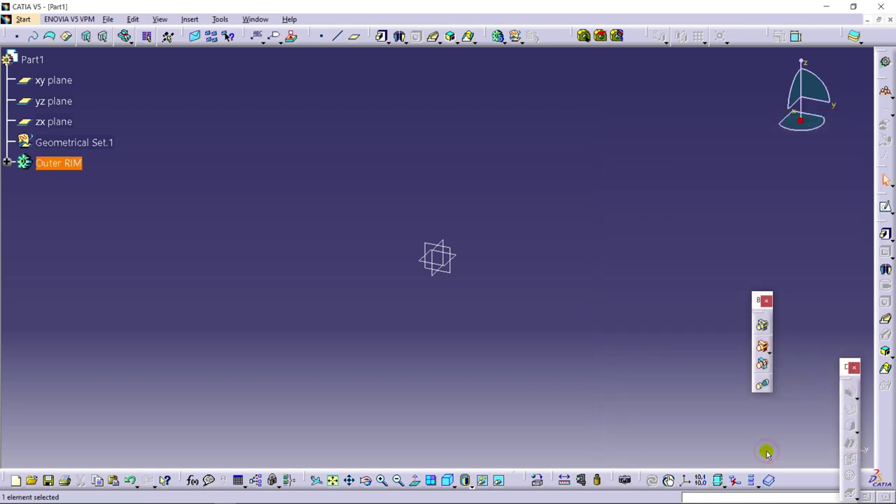
pyautogui.click(516, 349)
# Step: Draw a rectangle above the origin in a new yz-plane sketch, then bring up the BOT WHEEL drawing
pyautogui.click(451, 249)
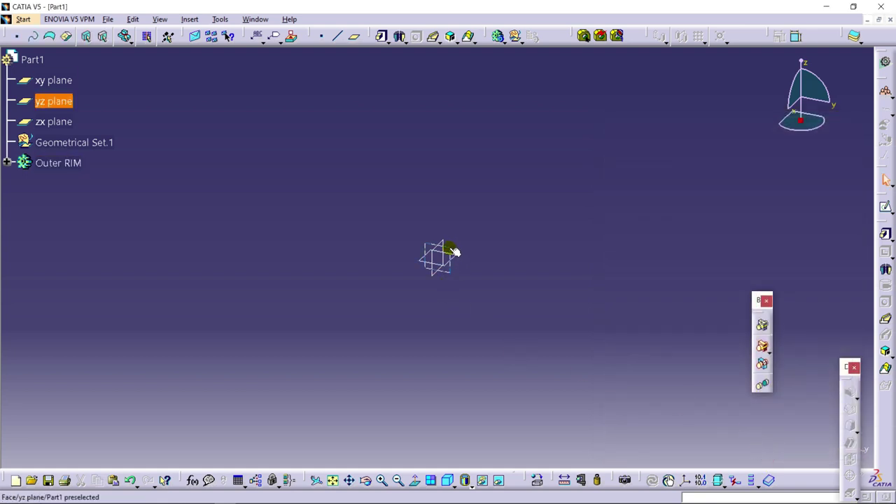
pyautogui.click(886, 210)
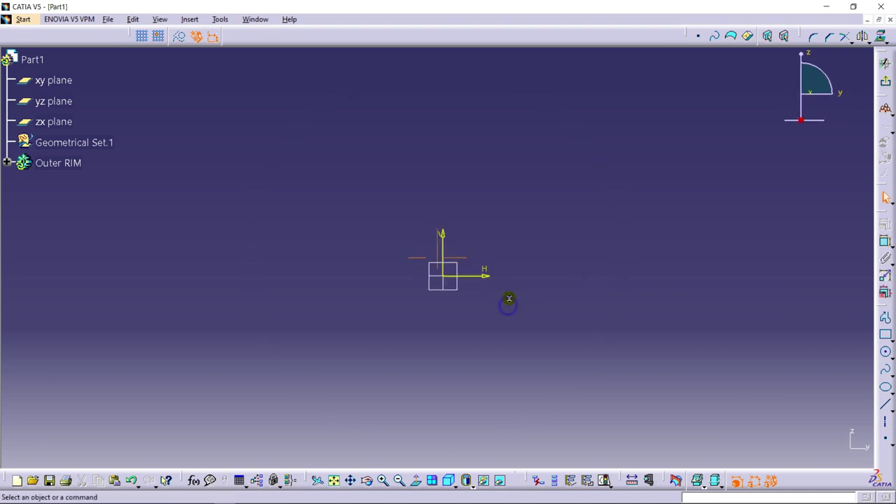
pyautogui.click(886, 337)
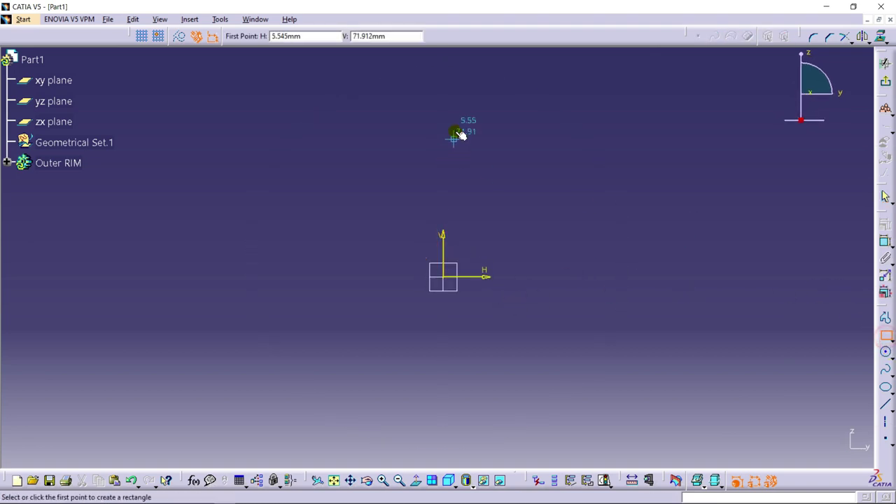
pyautogui.click(397, 98)
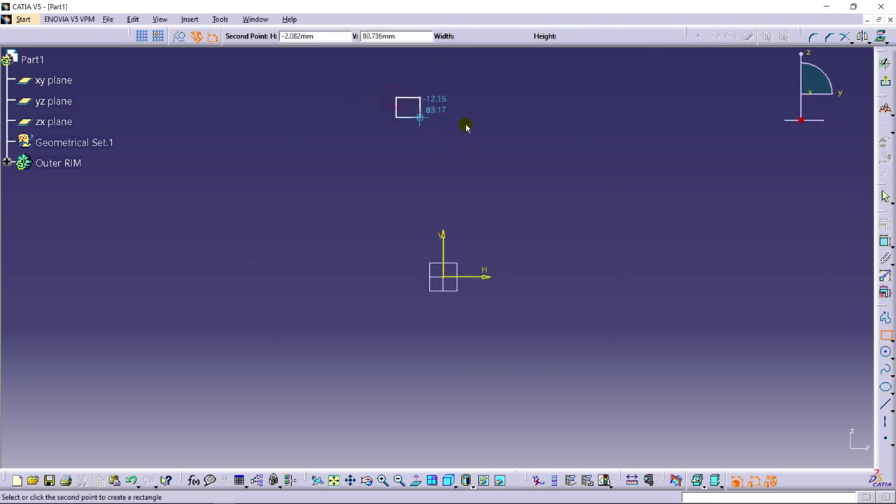
pyautogui.click(511, 122)
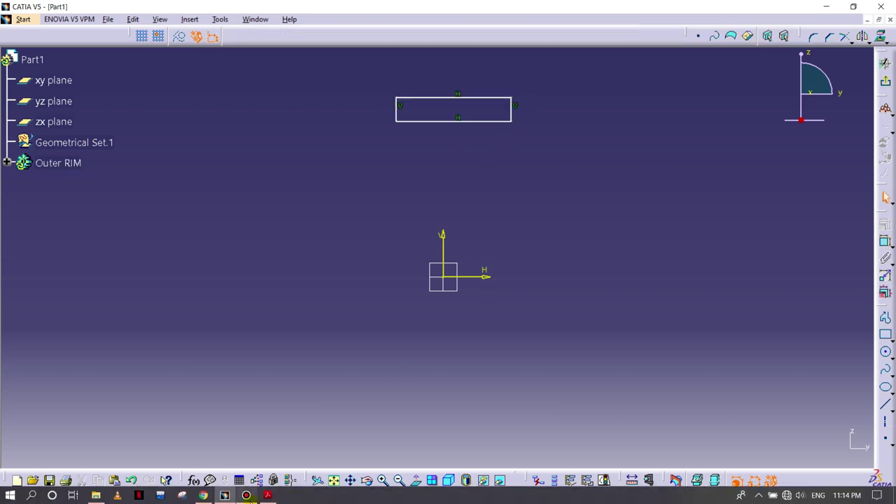
pyautogui.click(267, 495)
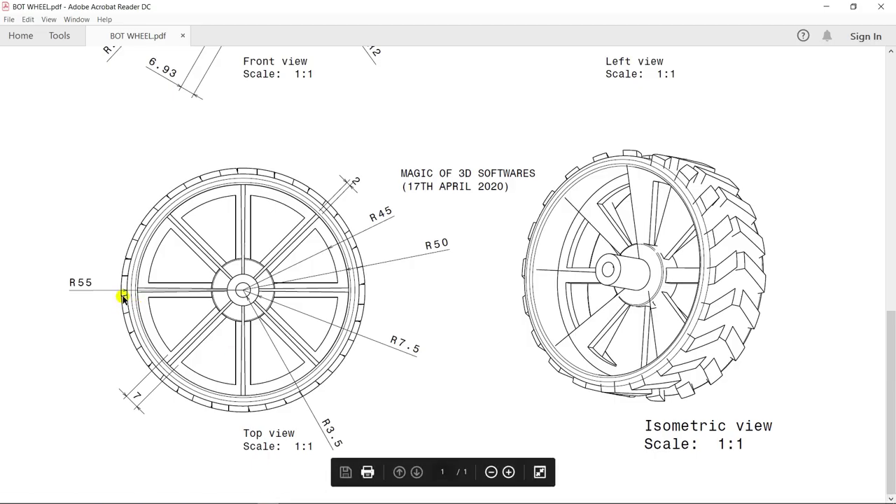
# Step: Read the R55 rim radius on the wheel drawing, then return to the CATIA sketch
pyautogui.moveTo(91, 282); pyautogui.dragTo(74, 282)
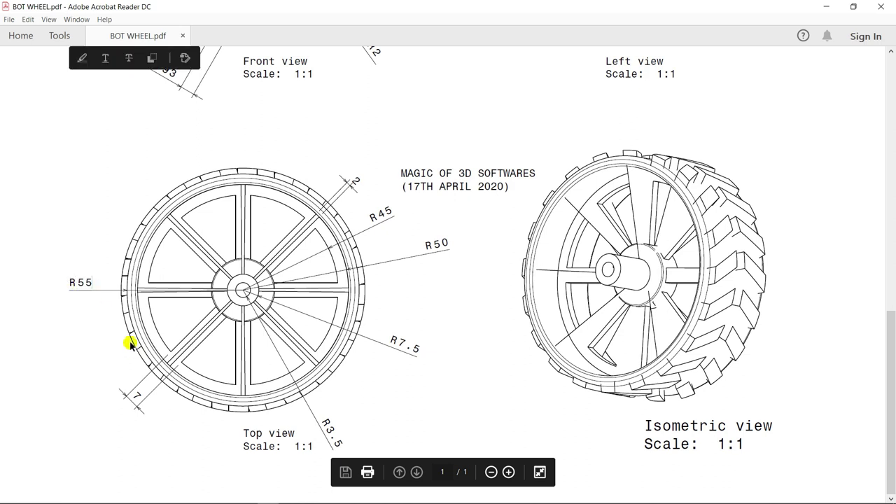
pyautogui.click(99, 329)
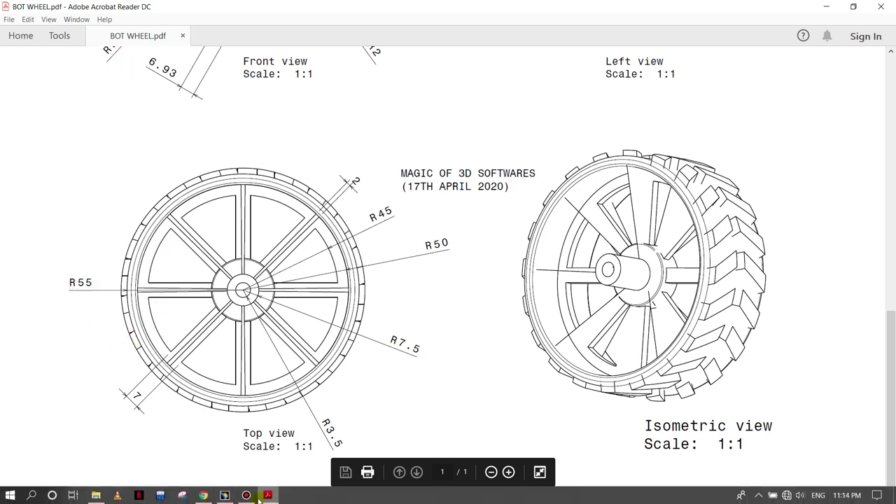
pyautogui.click(224, 495)
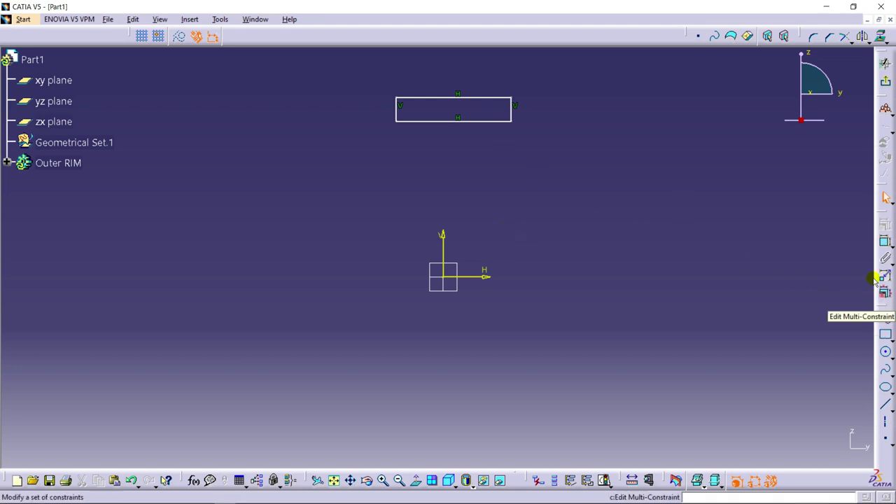
# Step: Dimension the rectangle to 5 mm high and 45 mm long
pyautogui.click(885, 241)
pyautogui.click(511, 109)
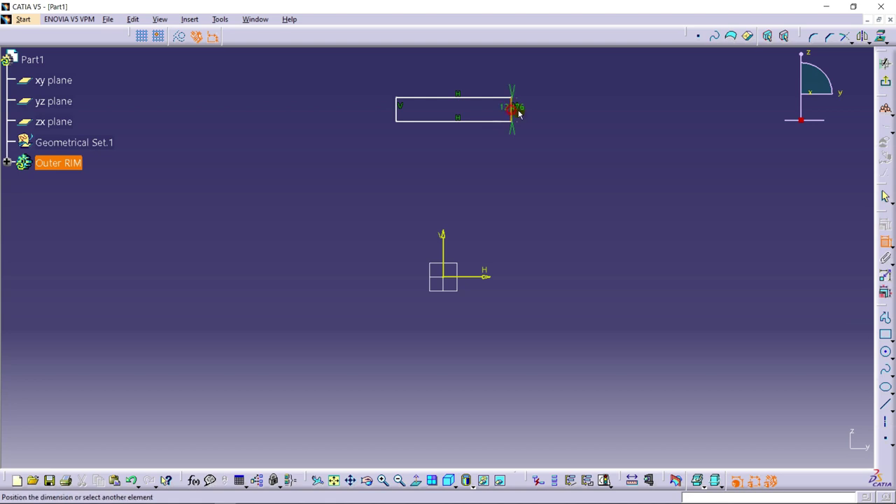
pyautogui.click(565, 109)
pyautogui.doubleClick(566, 112)
pyautogui.write('5')
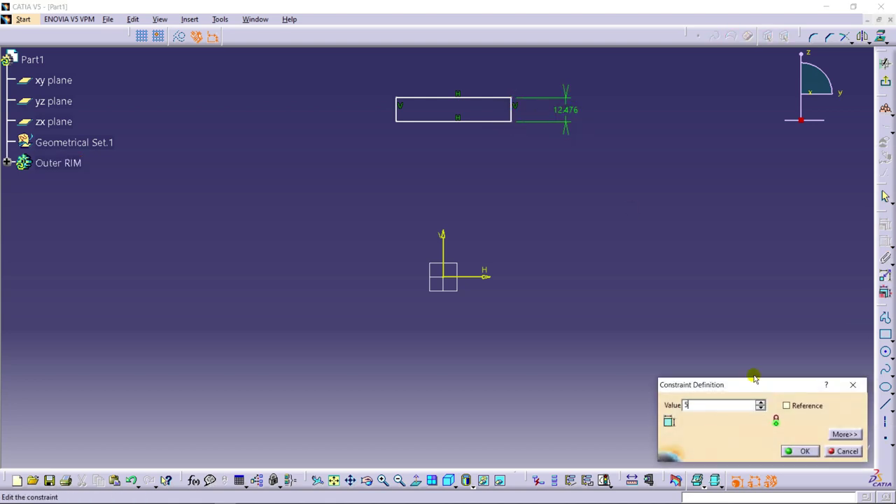
pyautogui.click(801, 451)
pyautogui.click(448, 112)
pyautogui.click(443, 93)
pyautogui.doubleClick(444, 89)
pyautogui.write('4')
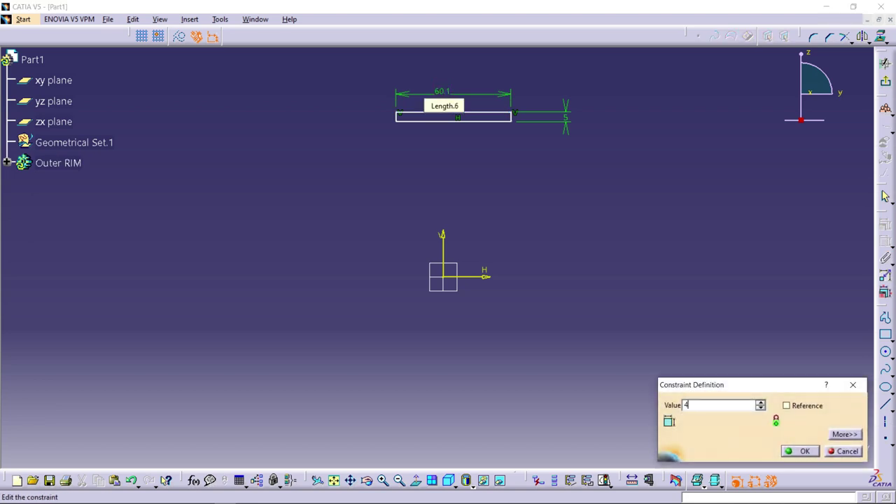
pyautogui.click(801, 451)
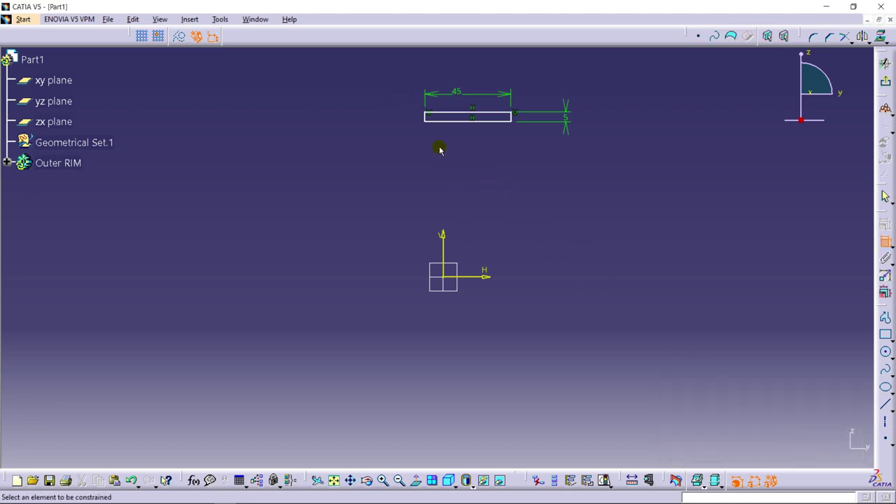
pyautogui.press('Escape')
# Step: Make the rectangle's left and right lines symmetric about the vertical axis
pyautogui.click(428, 119)
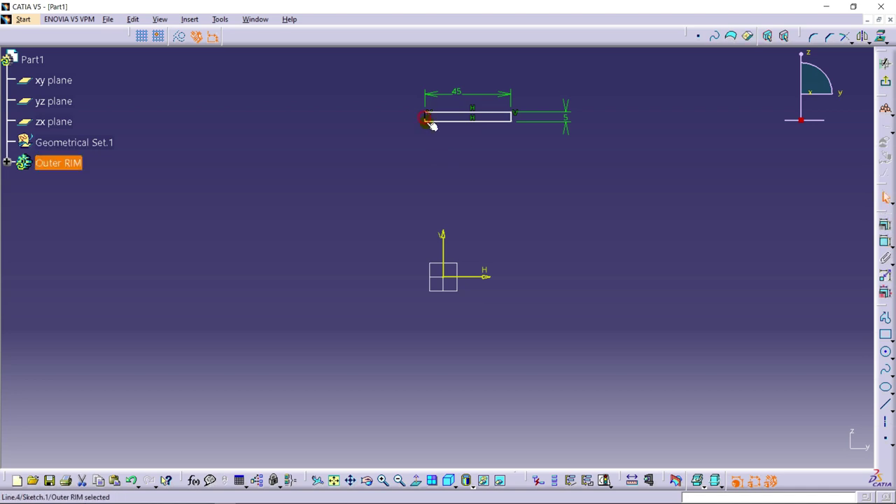
pyautogui.keyDown('ctrl'); pyautogui.click(511, 118); pyautogui.keyUp('ctrl')
pyautogui.keyDown('ctrl'); pyautogui.click(444, 239); pyautogui.keyUp('ctrl')
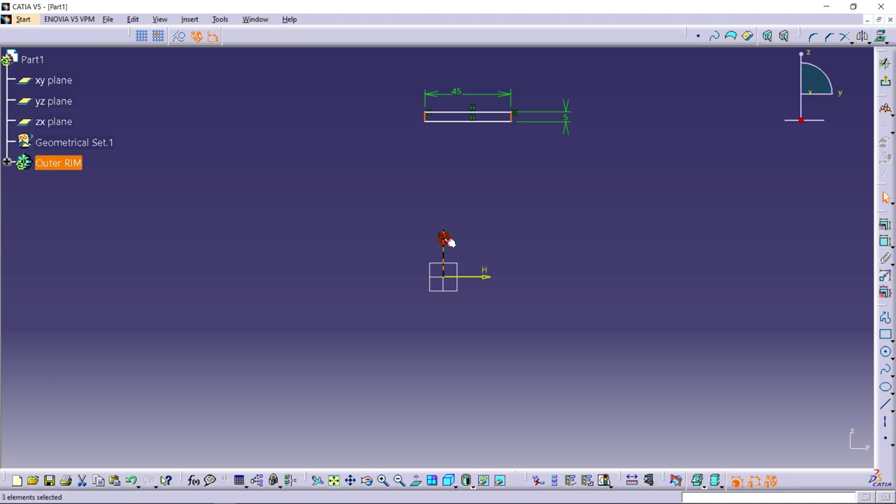
pyautogui.click(884, 225)
pyautogui.click(742, 406)
pyautogui.click(788, 449)
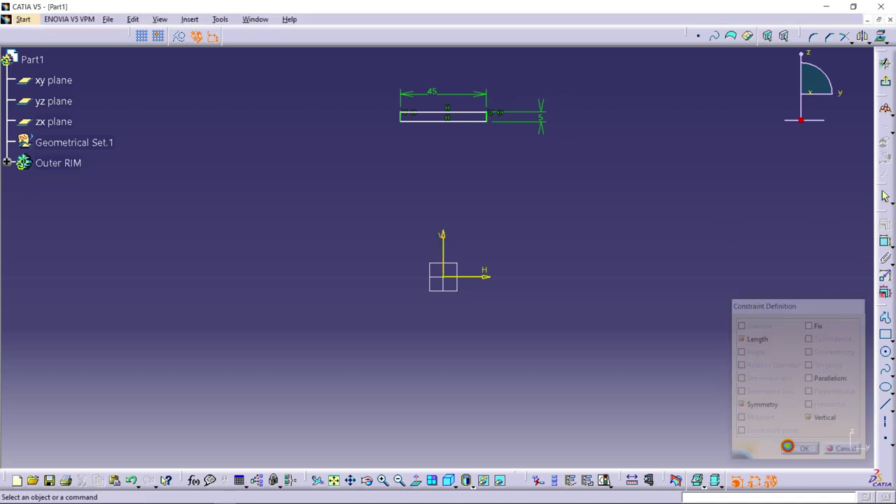
# Step: Set the rectangle's bottom line 55 mm above the horizontal axis
pyautogui.click(886, 242)
pyautogui.click(467, 119)
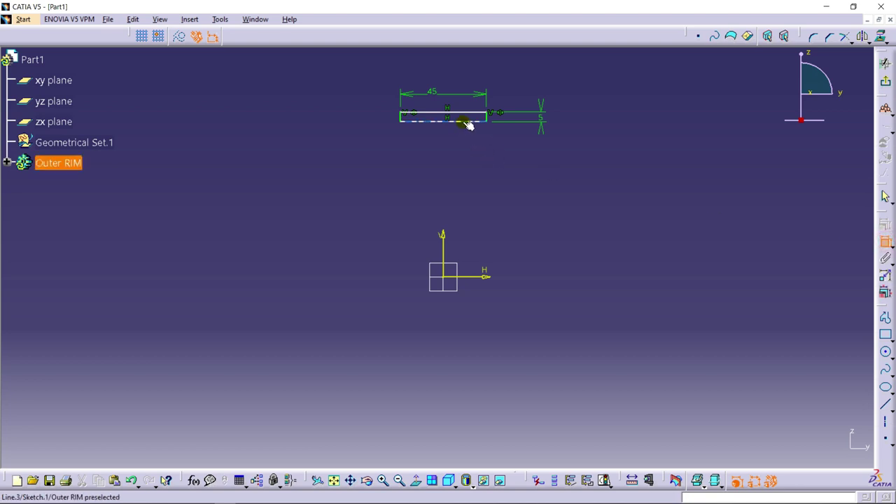
pyautogui.click(467, 276)
pyautogui.click(470, 225)
pyautogui.doubleClick(470, 225)
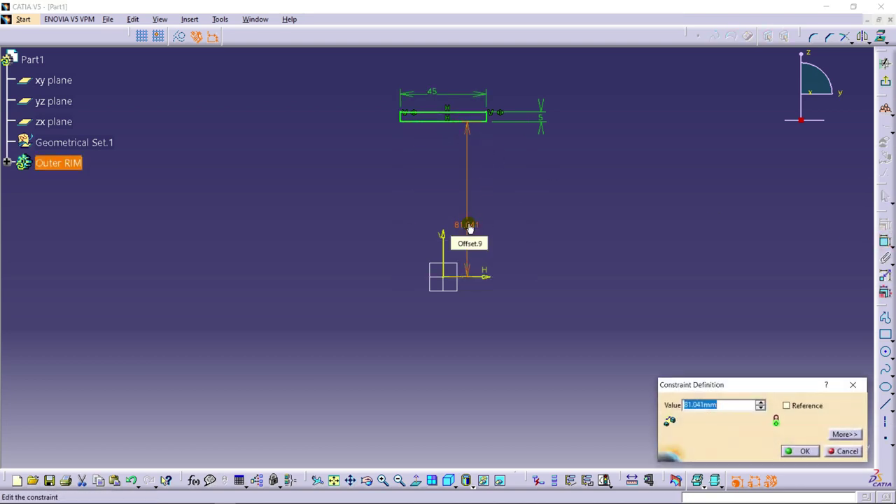
pyautogui.write('55')
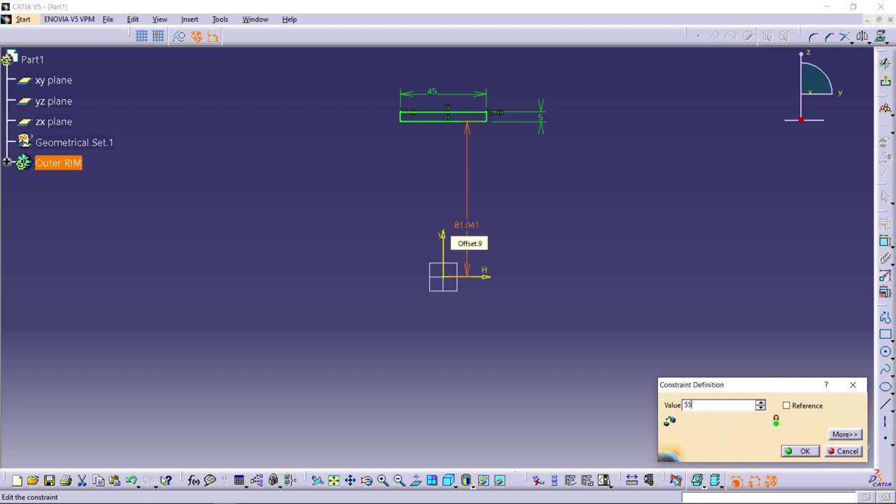
pyautogui.press('Return')
pyautogui.click(519, 220)
pyautogui.moveTo(476, 265); pyautogui.dragTo(594, 262)
pyautogui.click(528, 250)
pyautogui.moveTo(528, 250)
pyautogui.mouseDown(button='middle')
pyautogui.moveTo(478, 236)
pyautogui.moveTo(478, 198)
pyautogui.moveTo(478, 288)
pyautogui.moveTo(479, 271)
pyautogui.mouseUp(button='middle')
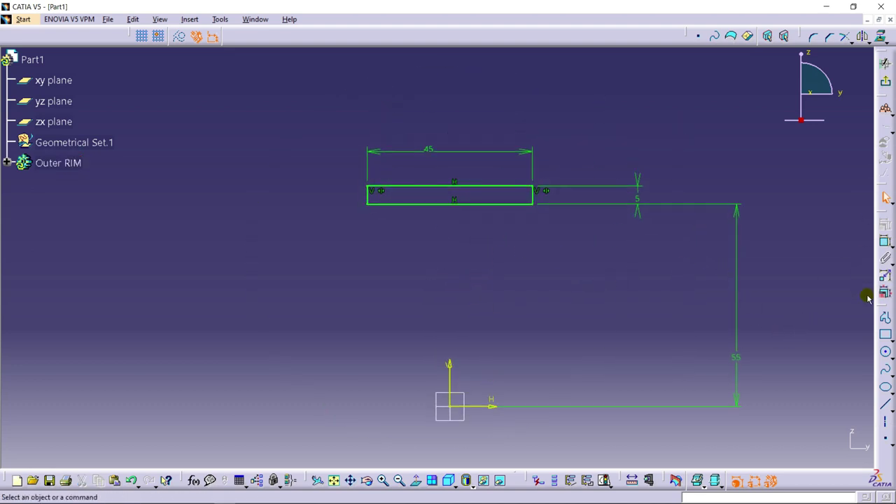
# Step: Round the two upper profile corners with 2 mm fillets
pyautogui.click(813, 37)
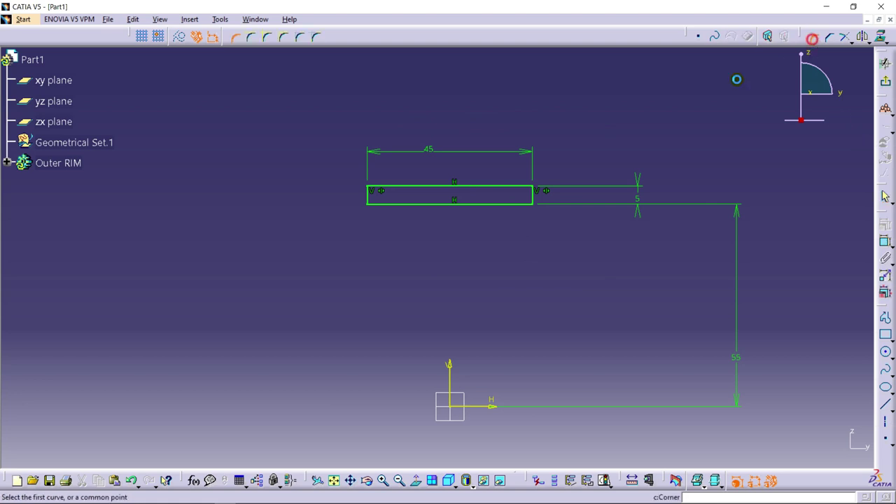
pyautogui.click(368, 186)
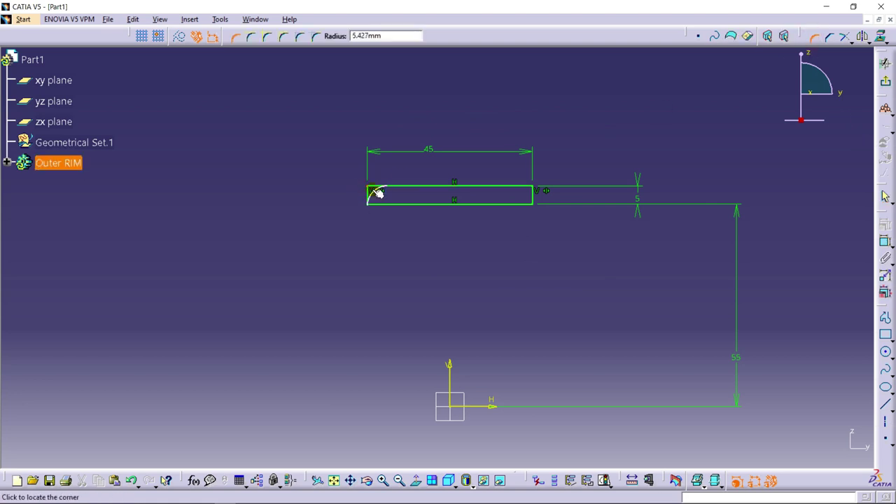
pyautogui.click(376, 193)
pyautogui.click(479, 281)
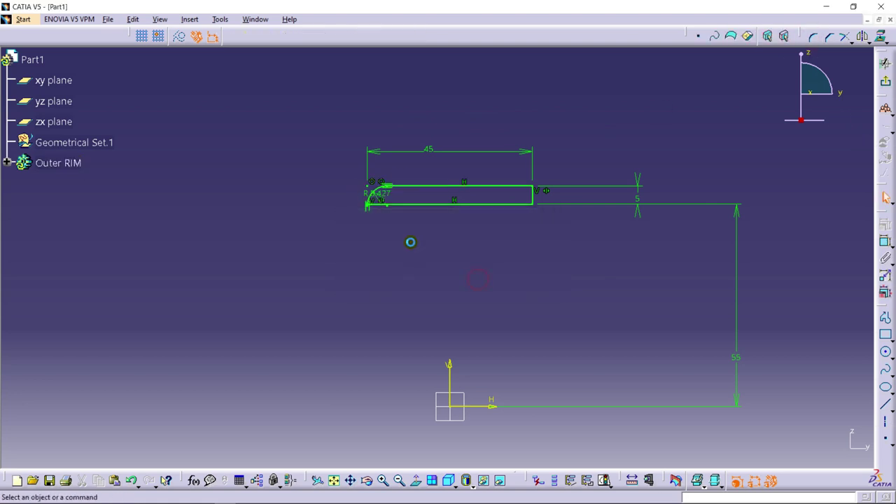
pyautogui.doubleClick(386, 200)
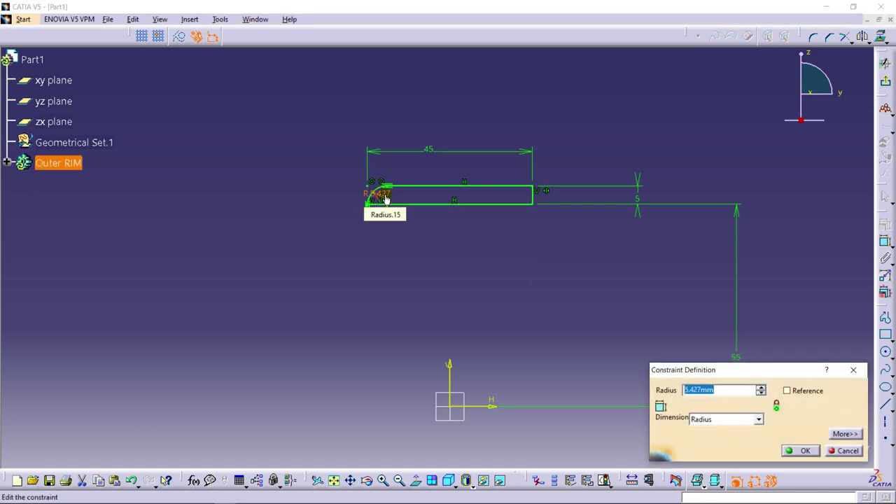
pyautogui.write('2')
pyautogui.press('Return')
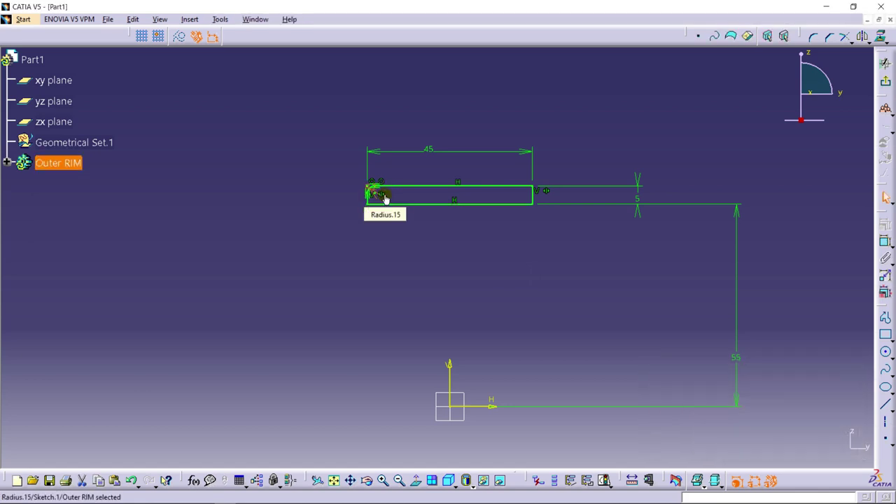
pyautogui.click(815, 38)
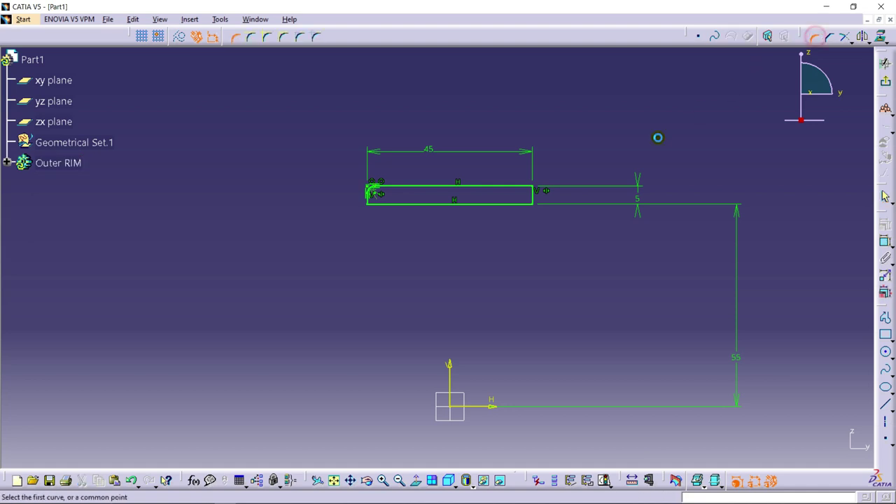
pyautogui.click(534, 187)
pyautogui.click(524, 191)
pyautogui.click(492, 283)
pyautogui.doubleClick(521, 198)
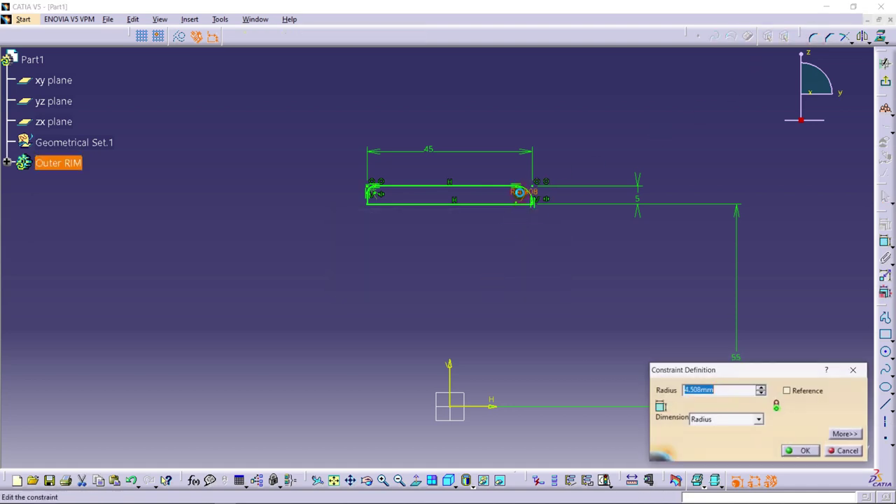
pyautogui.write('2')
pyautogui.press('Return')
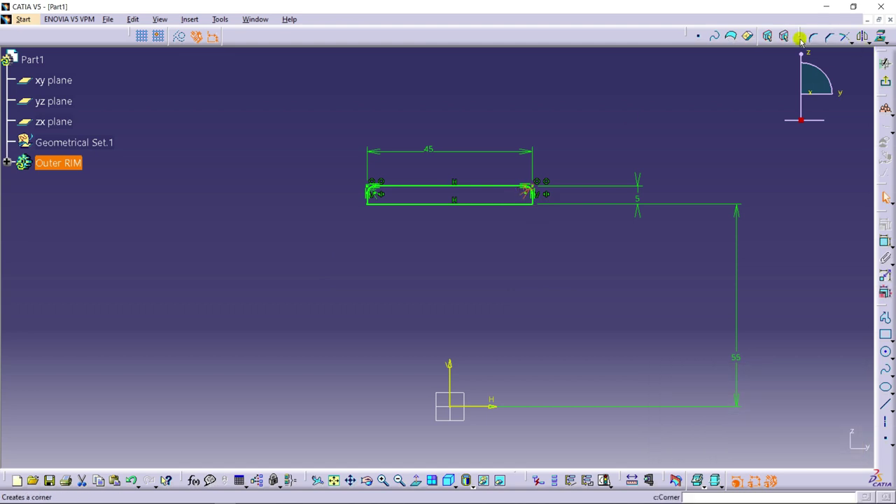
# Step: Fillet the lower-left corner at 1 mm and the lower-right corner, then exit the sketch
pyautogui.click(810, 37)
pyautogui.moveTo(486, 273)
pyautogui.mouseDown(button='middle')
pyautogui.moveTo(495, 199)
pyautogui.moveTo(540, 274)
pyautogui.mouseUp(button='middle')
pyautogui.click(322, 208)
pyautogui.click(327, 206)
pyautogui.doubleClick(335, 195)
pyautogui.write('1')
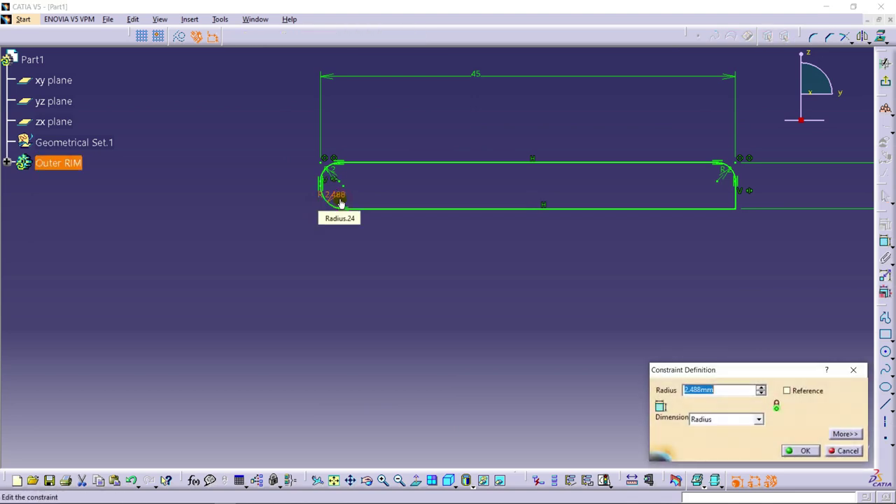
pyautogui.press('Return')
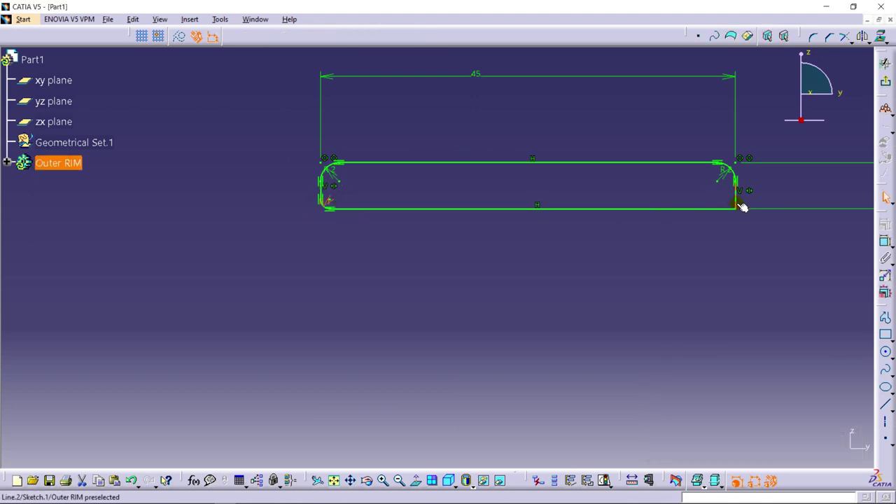
pyautogui.click(814, 35)
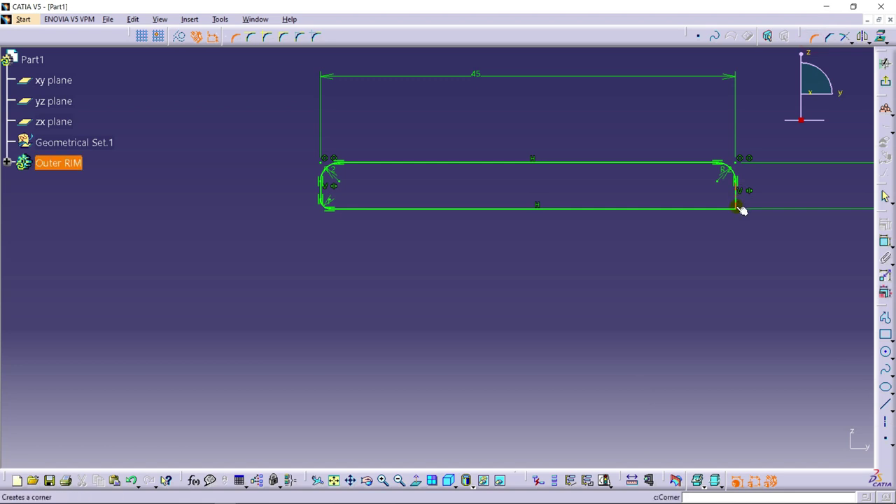
pyautogui.click(735, 208)
pyautogui.click(732, 204)
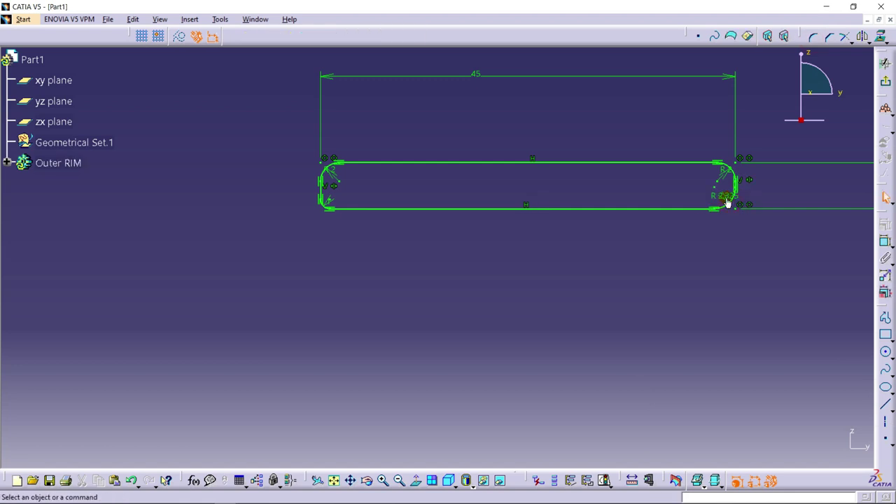
pyautogui.doubleClick(726, 200)
pyautogui.press('Return')
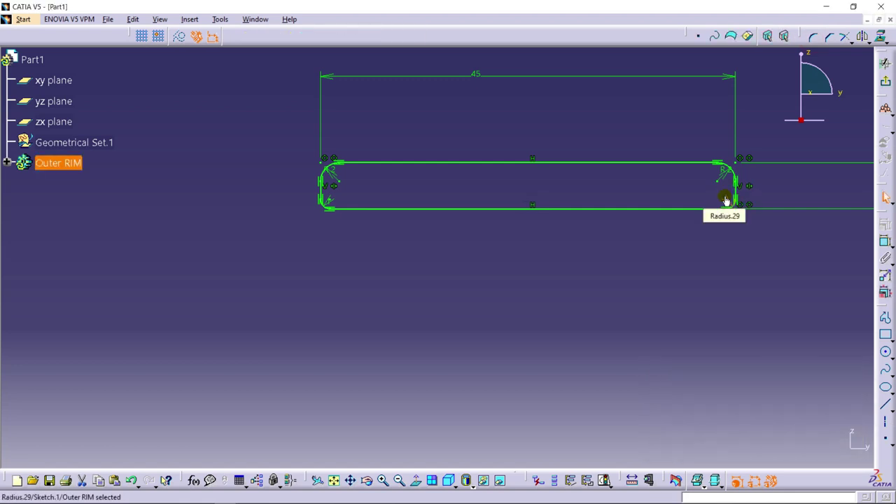
pyautogui.moveTo(535, 193)
pyautogui.mouseDown(button='middle')
pyautogui.moveTo(534, 294)
pyautogui.moveTo(492, 172)
pyautogui.mouseUp(button='middle')
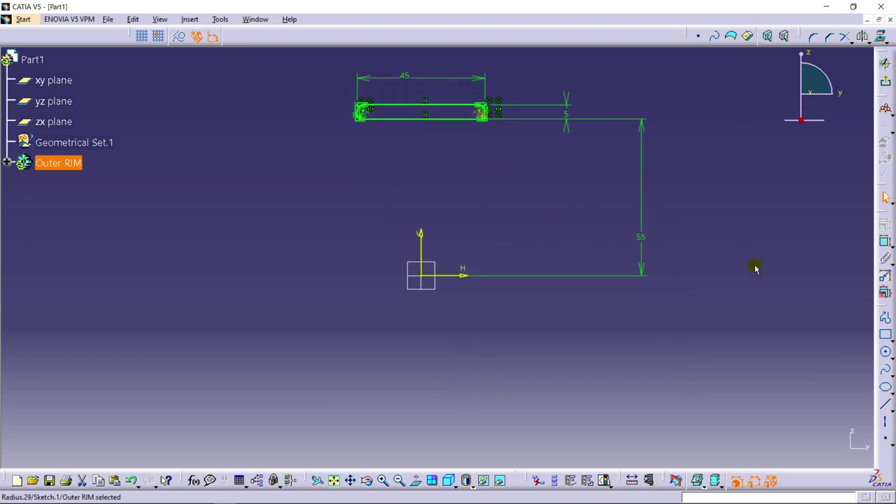
pyautogui.click(884, 78)
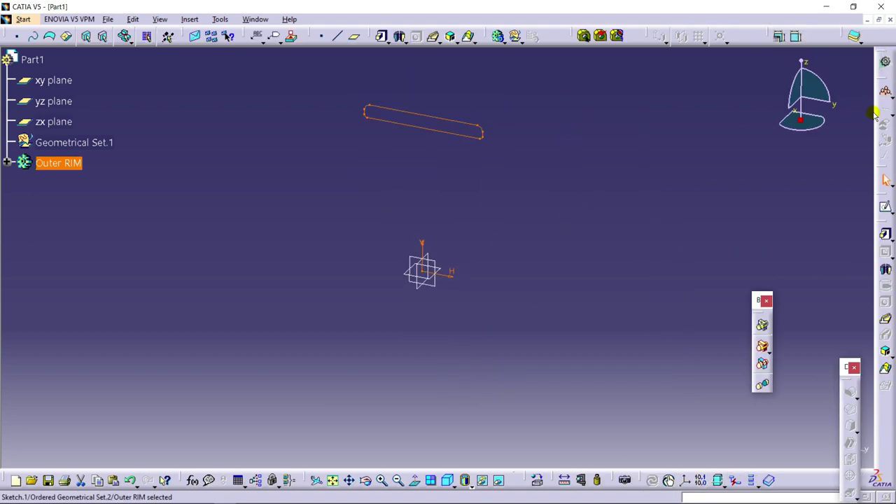
pyautogui.click(400, 37)
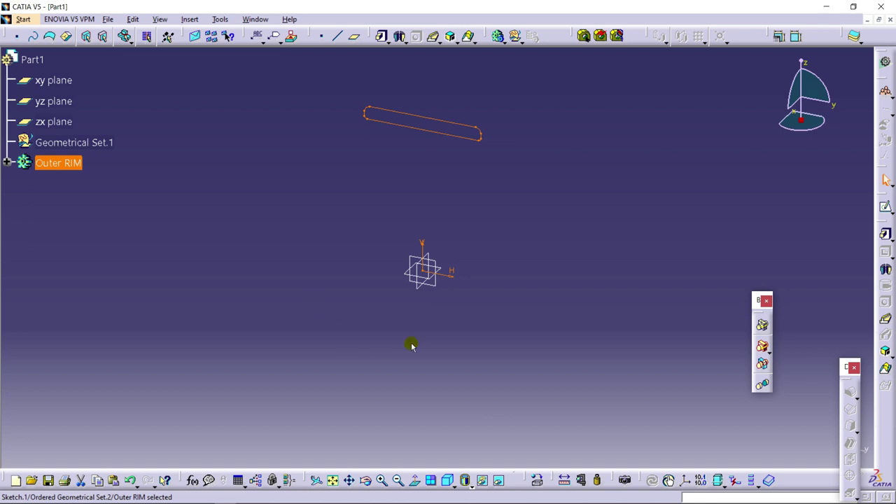
# Step: Create a 360° Shaft of the rim profile about the H axis and view the ring end-on
pyautogui.click(400, 37)
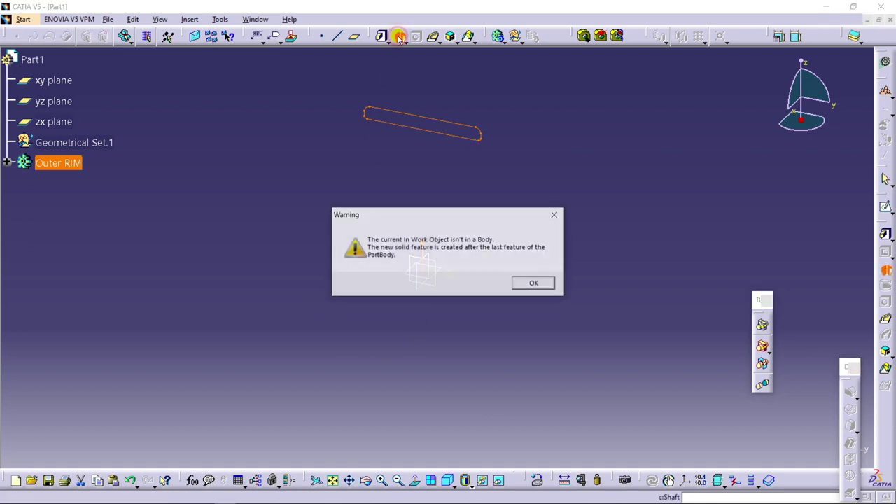
pyautogui.click(534, 283)
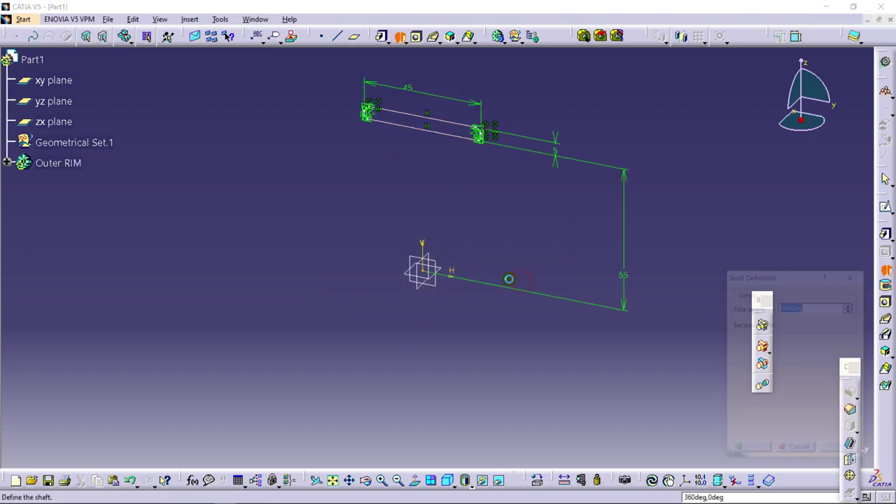
pyautogui.click(448, 277)
pyautogui.moveTo(473, 294); pyautogui.dragTo(402, 282, button='middle')
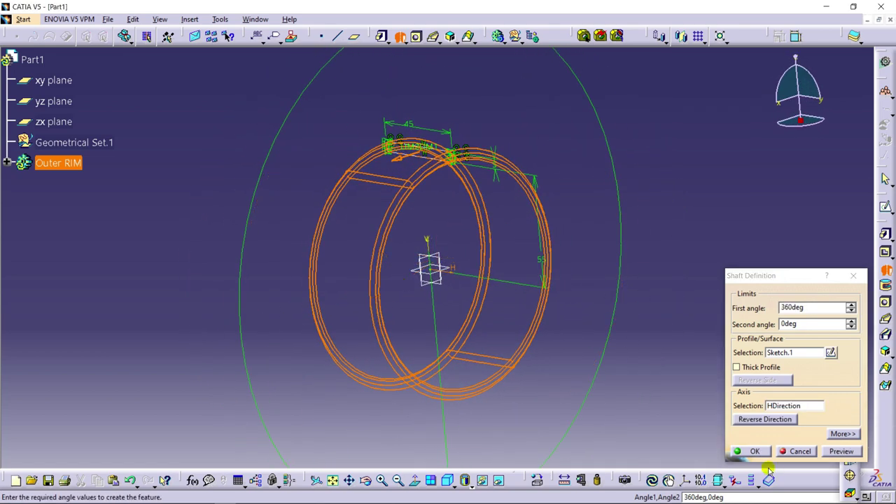
pyautogui.click(751, 452)
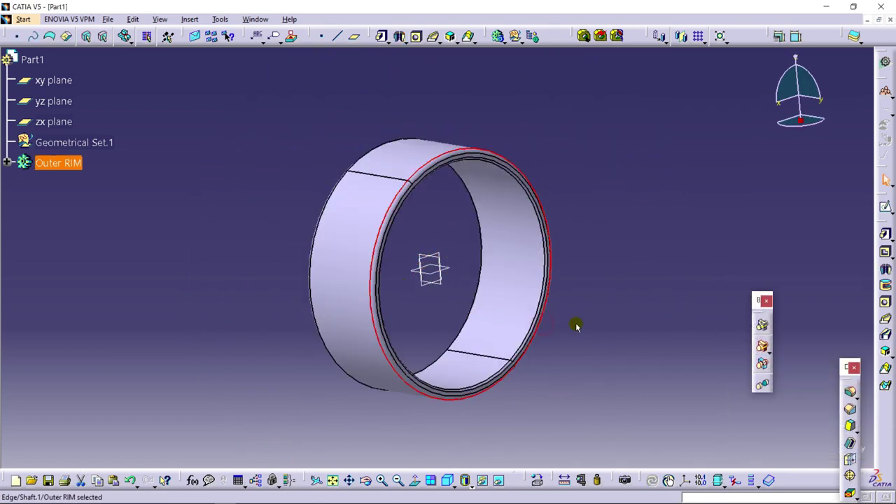
pyautogui.moveTo(297, 262); pyautogui.dragTo(504, 296, button='middle')
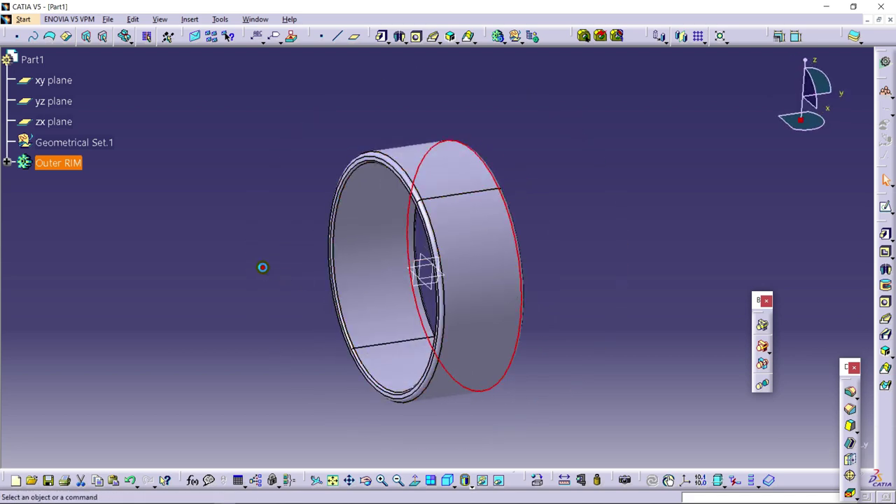
pyautogui.click(263, 268)
pyautogui.moveTo(263, 267); pyautogui.dragTo(458, 287, button='middle')
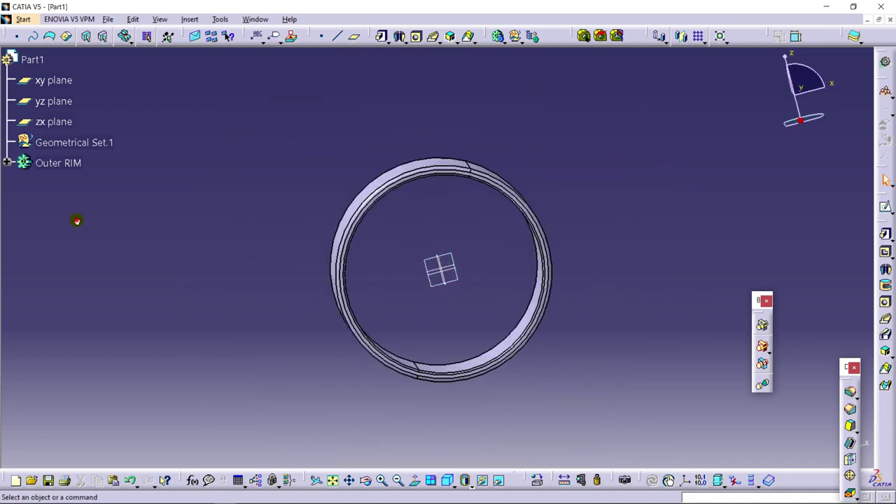
# Step: Insert a new body and rename Body.2 to 'Middle Portion'
pyautogui.click(190, 18)
pyautogui.click(210, 44)
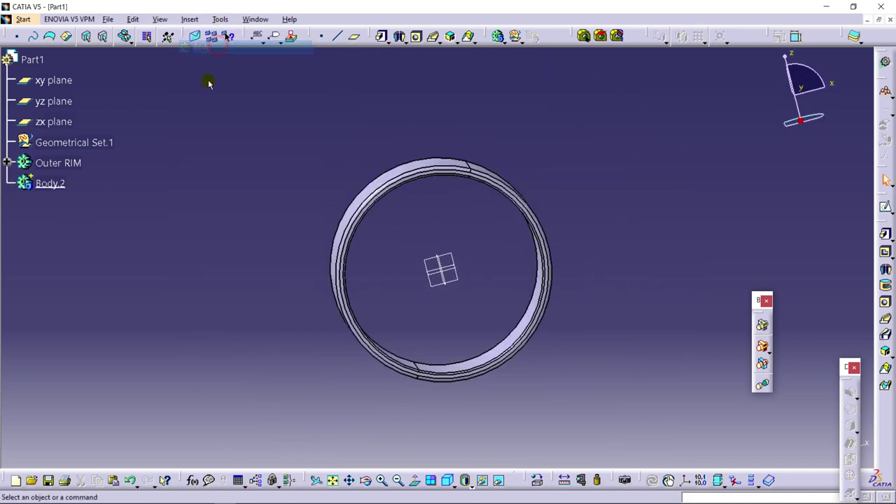
pyautogui.rightClick(60, 191)
pyautogui.click(57, 233)
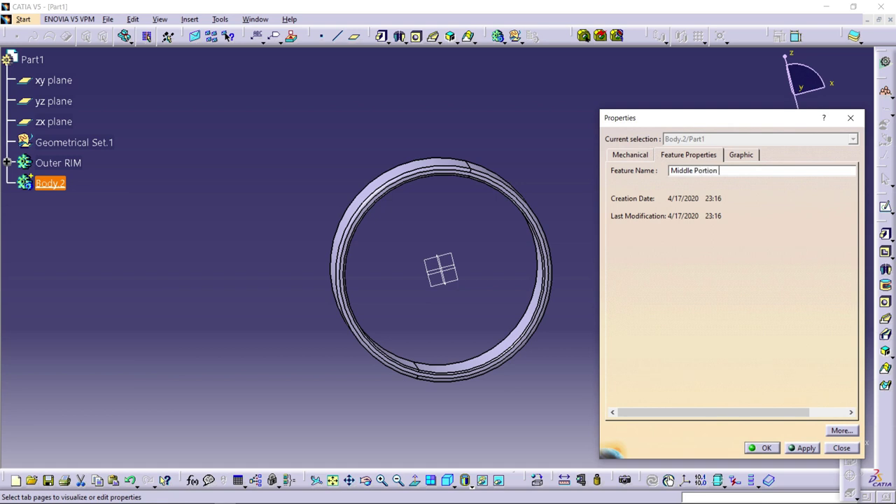
pyautogui.press('Return')
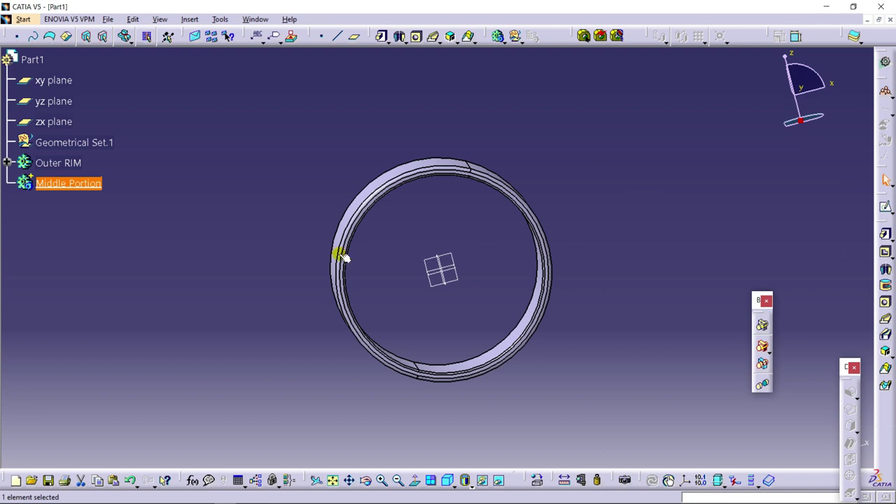
pyautogui.click(263, 207)
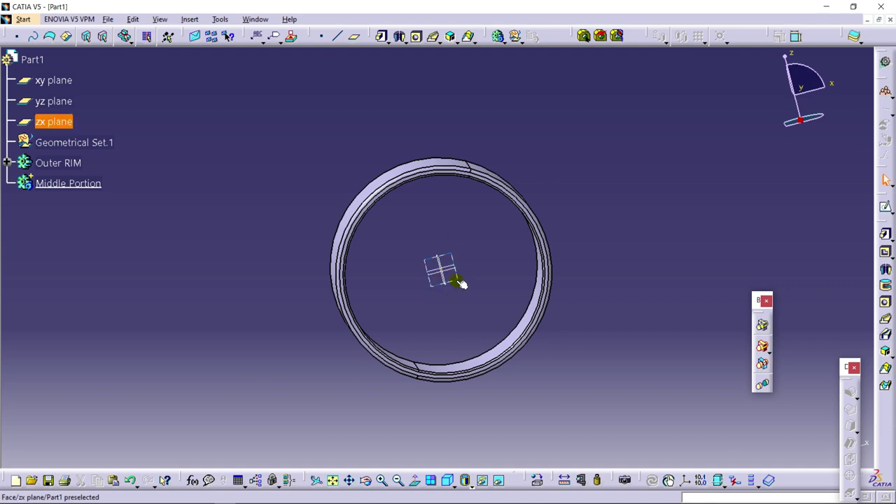
# Step: Draw a circle centred on the origin in a new zx-plane sketch
pyautogui.moveTo(466, 283); pyautogui.dragTo(390, 289, button='middle')
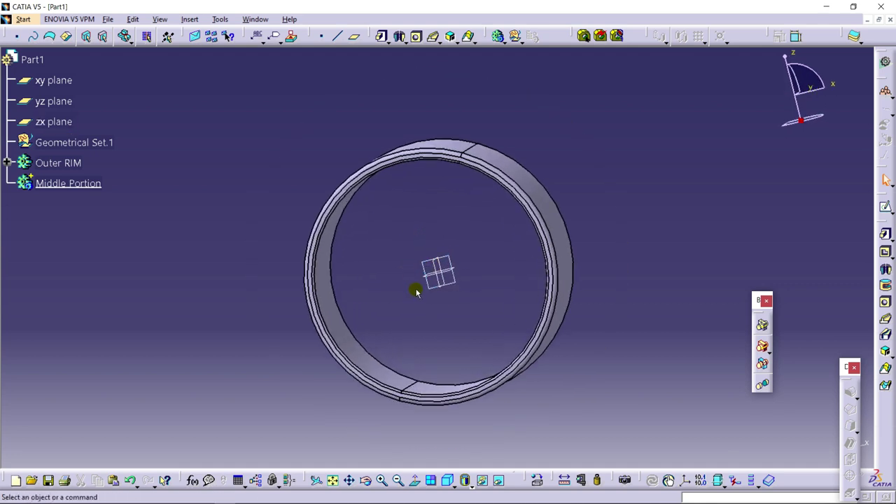
pyautogui.click(451, 257)
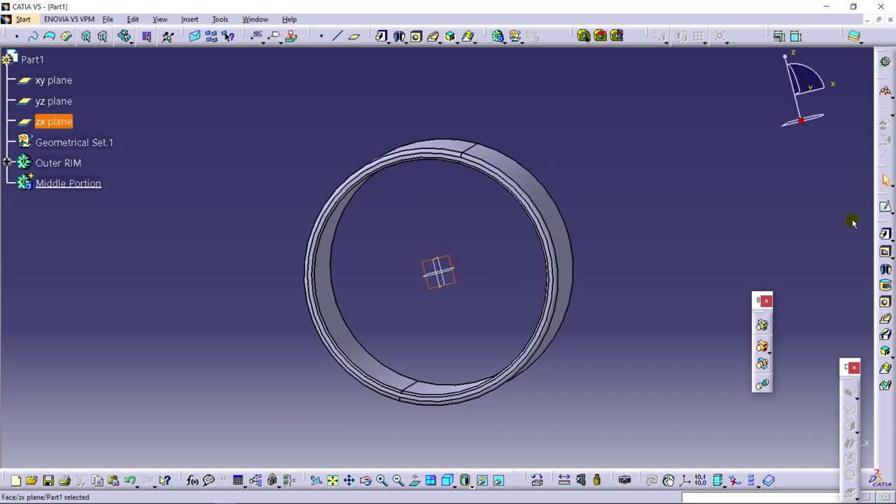
pyautogui.click(886, 206)
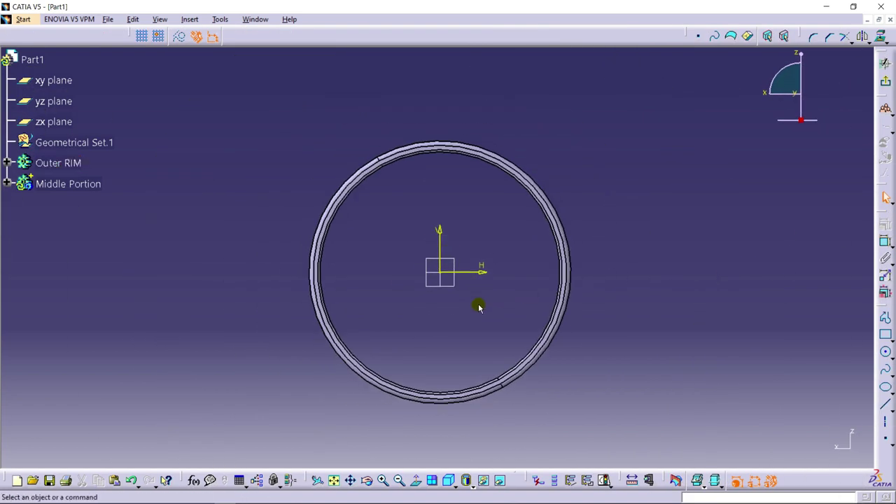
pyautogui.click(884, 348)
pyautogui.click(455, 225)
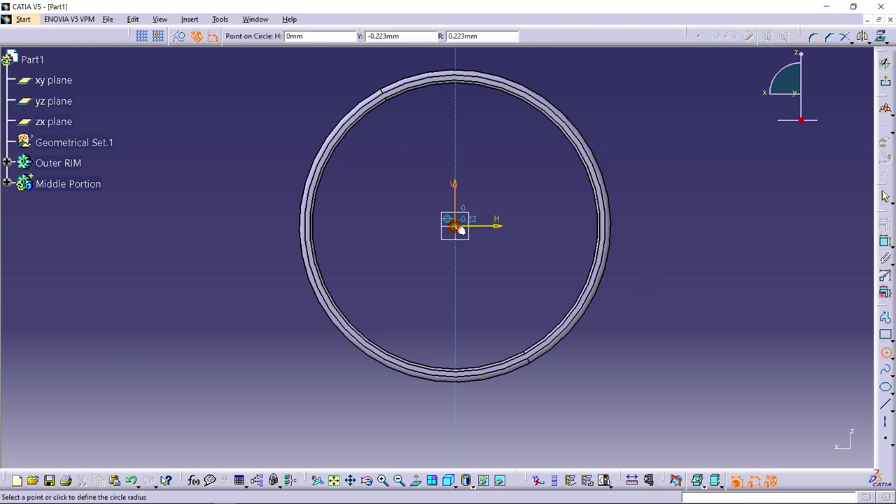
pyautogui.click(479, 198)
pyautogui.click(498, 195)
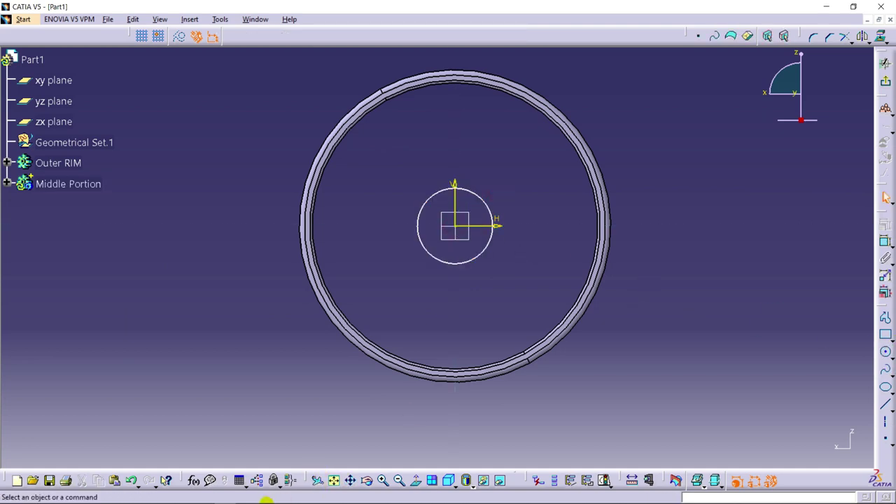
# Step: Consult the BOT WHEEL drawing in Acrobat, then return to CATIA
pyautogui.click(264, 496)
pyautogui.keyDown('ctrl'); pyautogui.scroll(4, 250, 242); pyautogui.keyUp('ctrl')
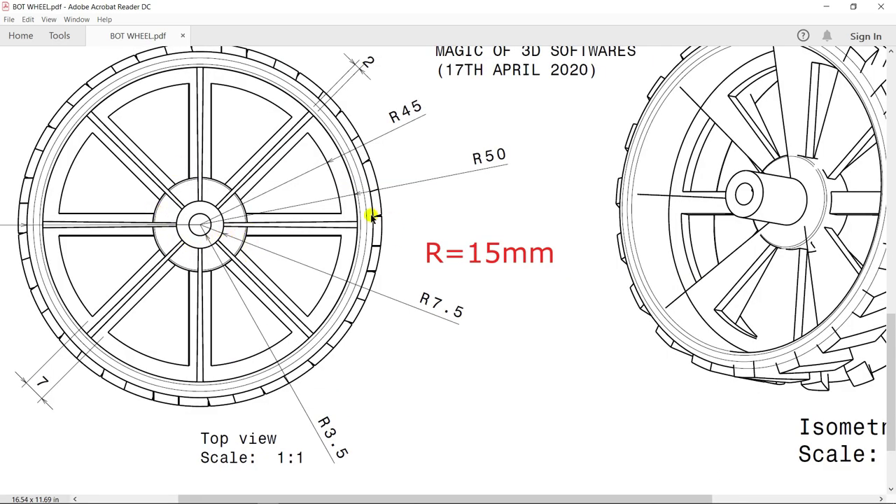
pyautogui.click(224, 495)
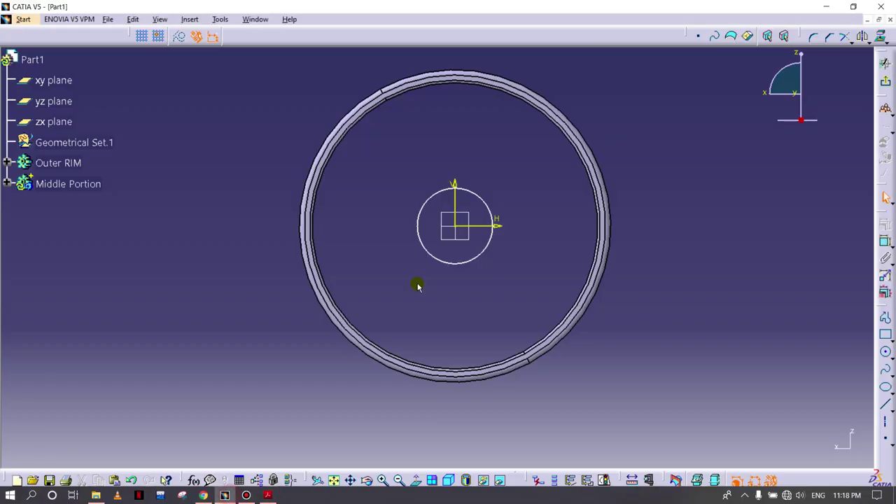
# Step: Constrain the centre circle to a 30 mm diameter and exit the sketch
pyautogui.click(884, 257)
pyautogui.click(865, 258)
pyautogui.click(481, 203)
pyautogui.click(507, 193)
pyautogui.doubleClick(507, 194)
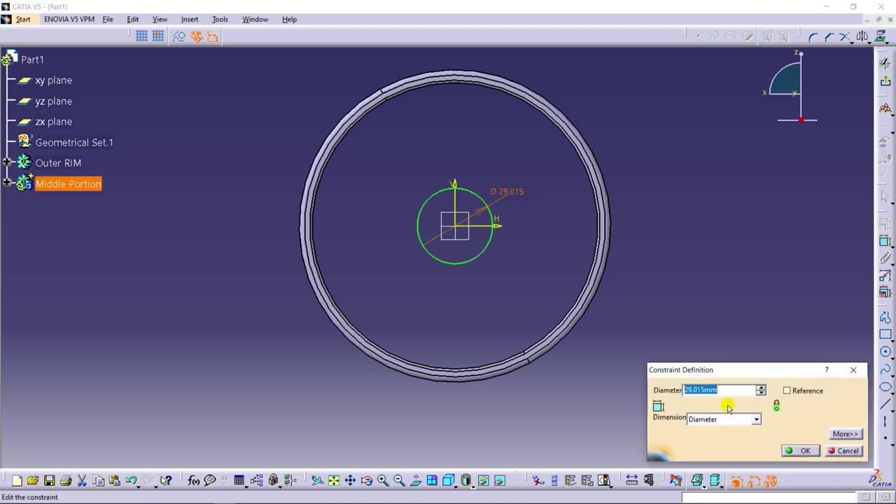
pyautogui.write('3')
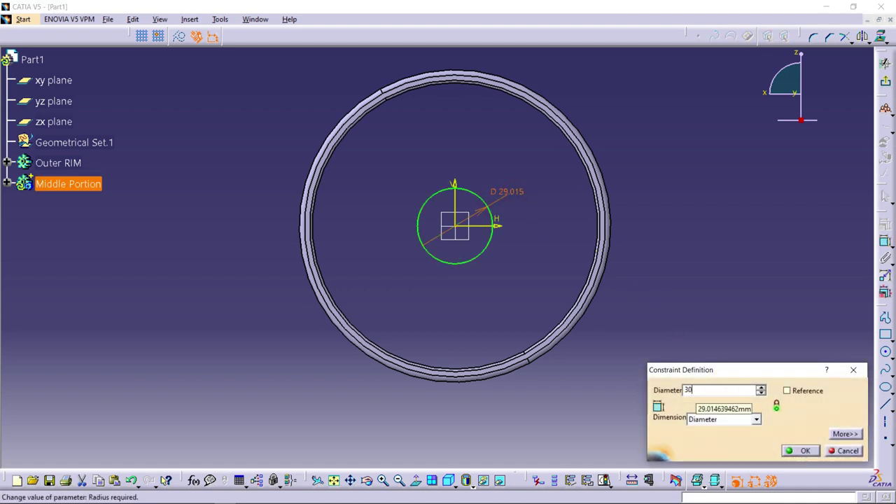
pyautogui.write('0')
pyautogui.press('Return')
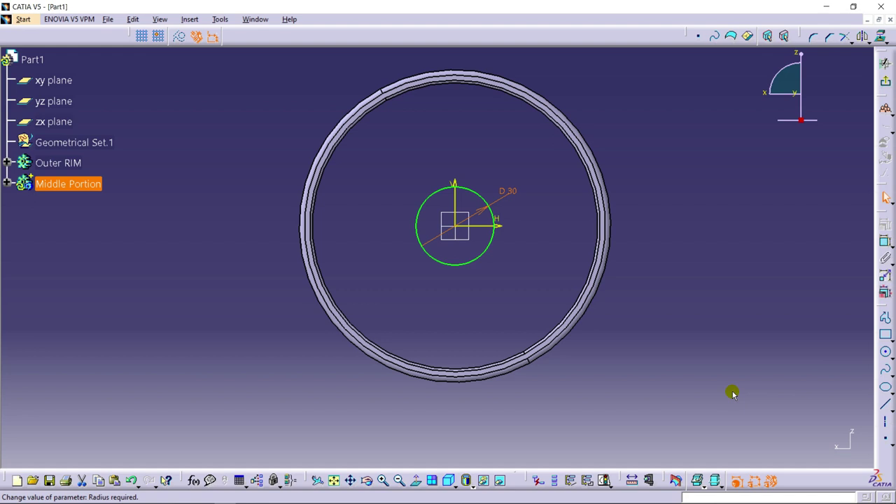
pyautogui.moveTo(578, 297); pyautogui.dragTo(528, 234, button='middle')
pyautogui.moveTo(476, 247); pyautogui.dragTo(532, 271, button='middle')
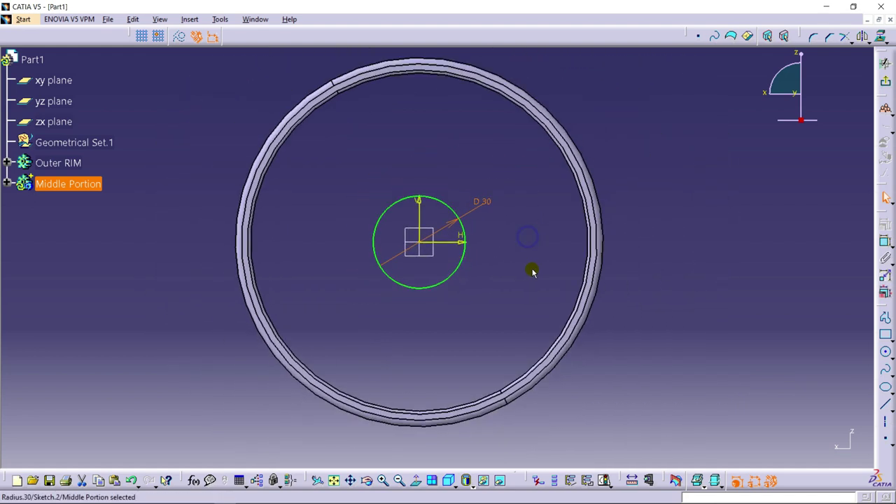
pyautogui.click(886, 63)
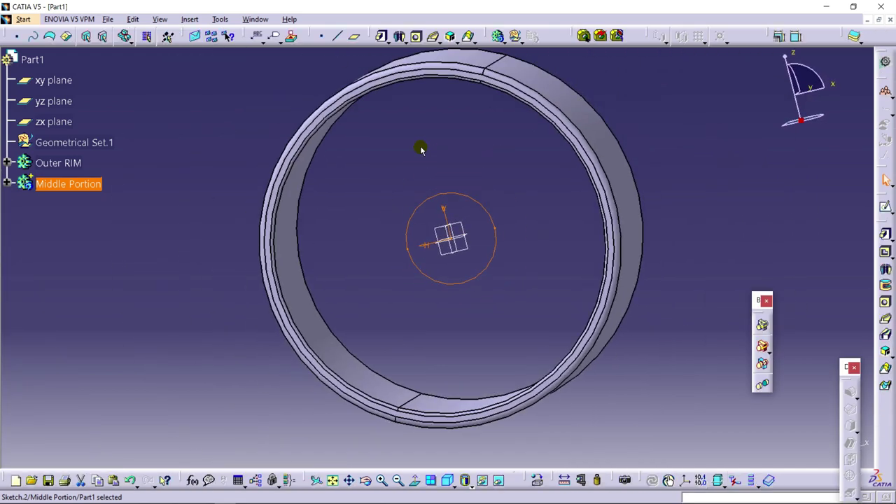
# Step: Pad the hub circle, switching from a mirrored extent to separate first and second limits
pyautogui.click(382, 36)
pyautogui.moveTo(502, 187); pyautogui.dragTo(437, 199, button='middle')
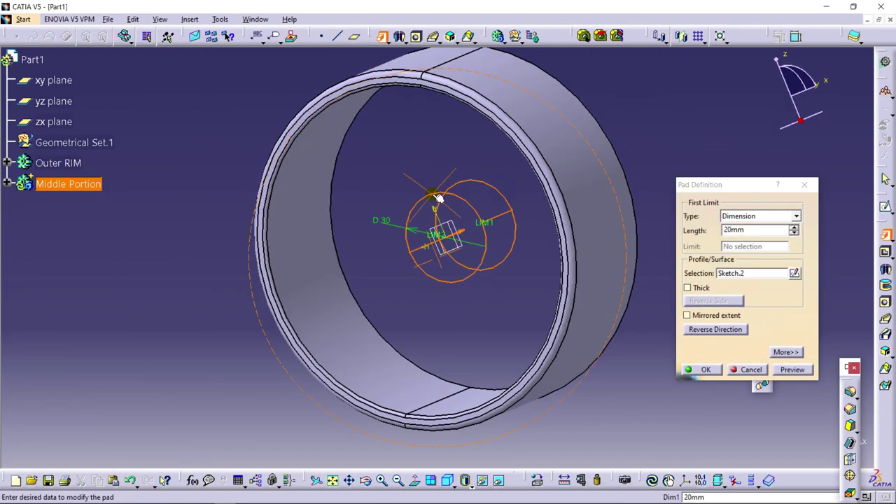
pyautogui.click(687, 315)
pyautogui.moveTo(581, 280); pyautogui.dragTo(490, 290, button='middle')
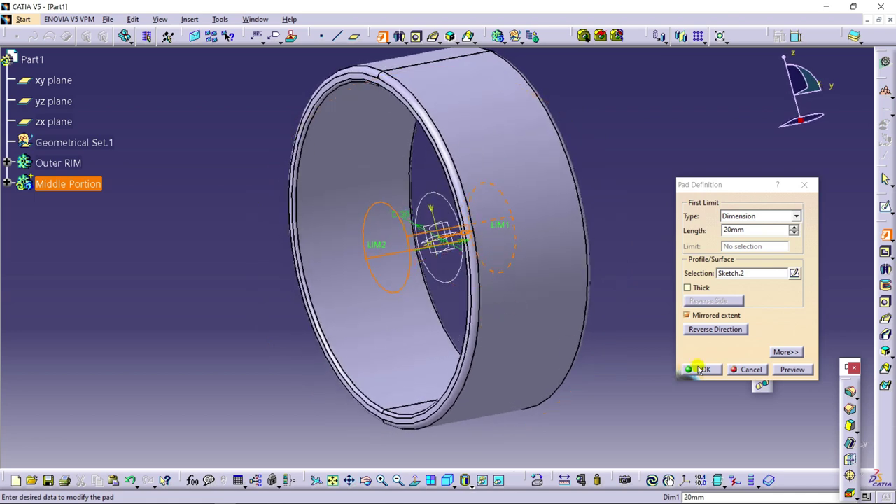
pyautogui.click(784, 352)
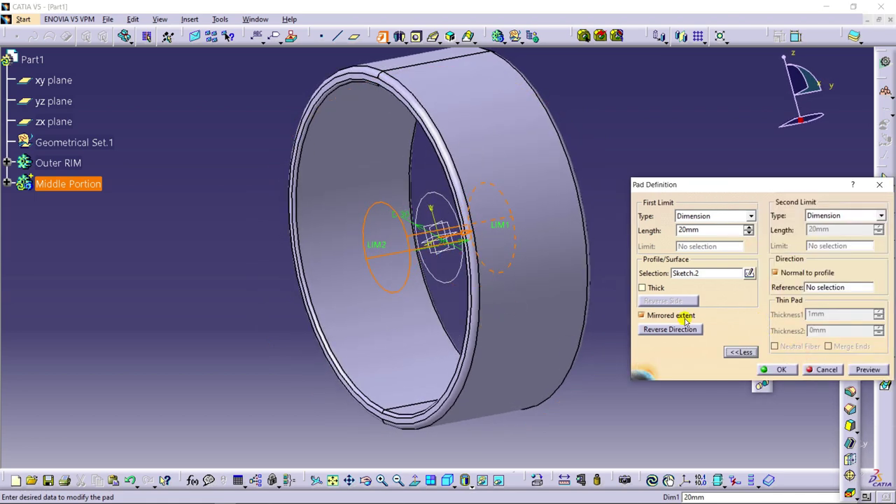
pyautogui.click(656, 315)
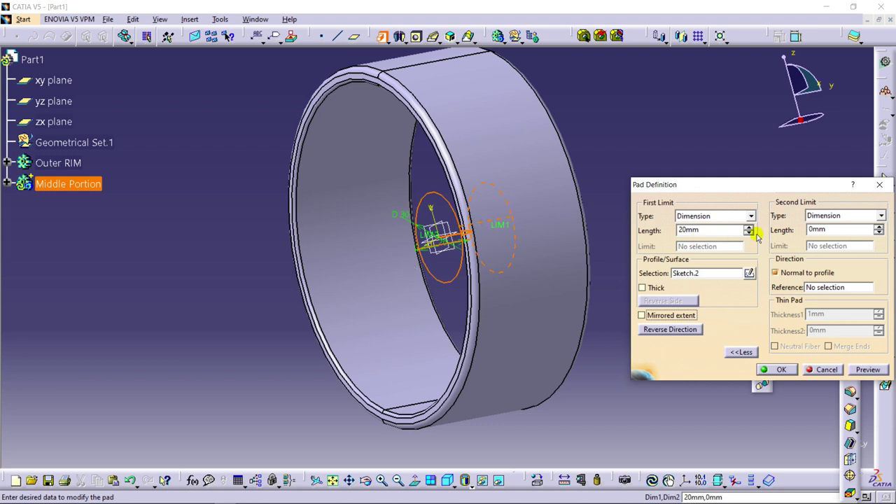
pyautogui.doubleClick(709, 229)
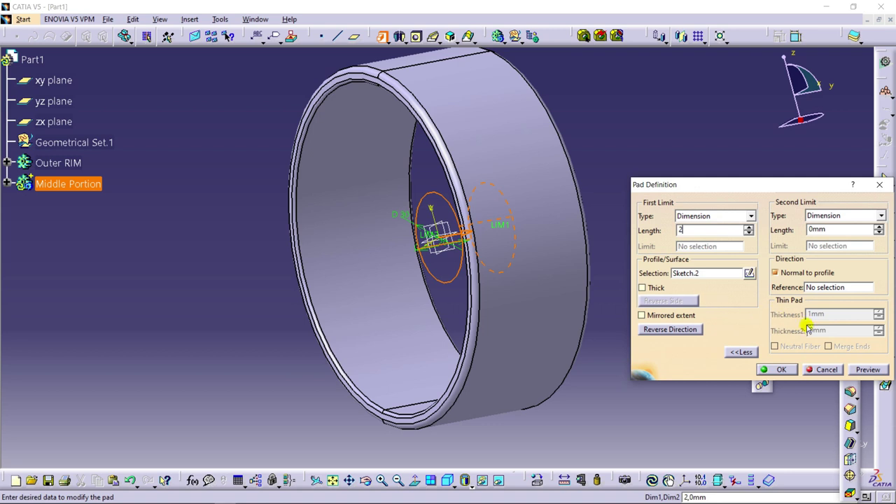
pyautogui.click(832, 230)
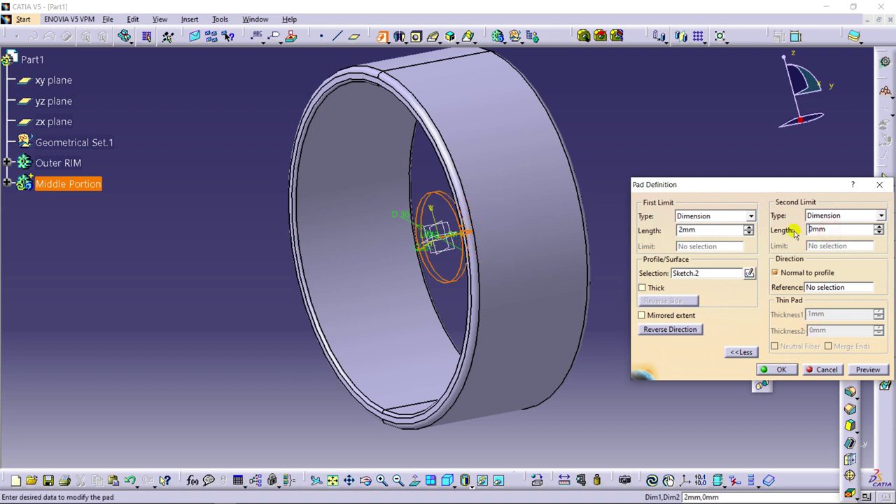
pyautogui.click(878, 227)
pyautogui.click(878, 227)
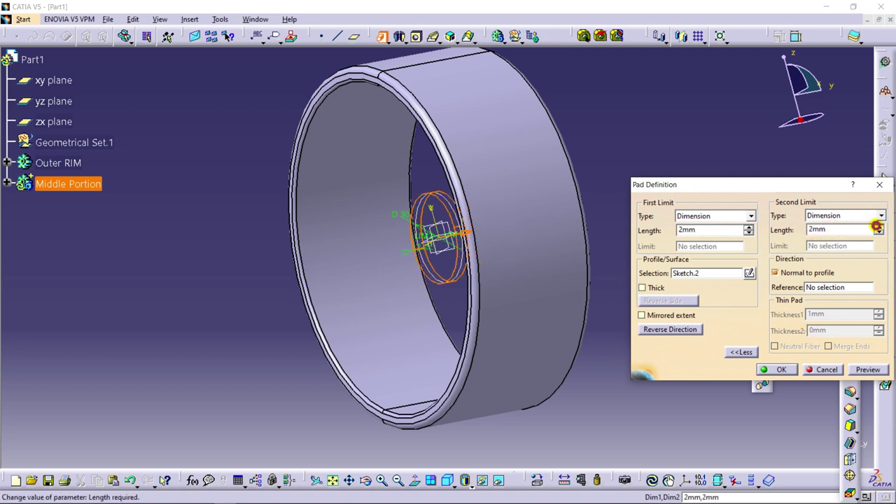
pyautogui.click(878, 227)
pyautogui.click(878, 227)
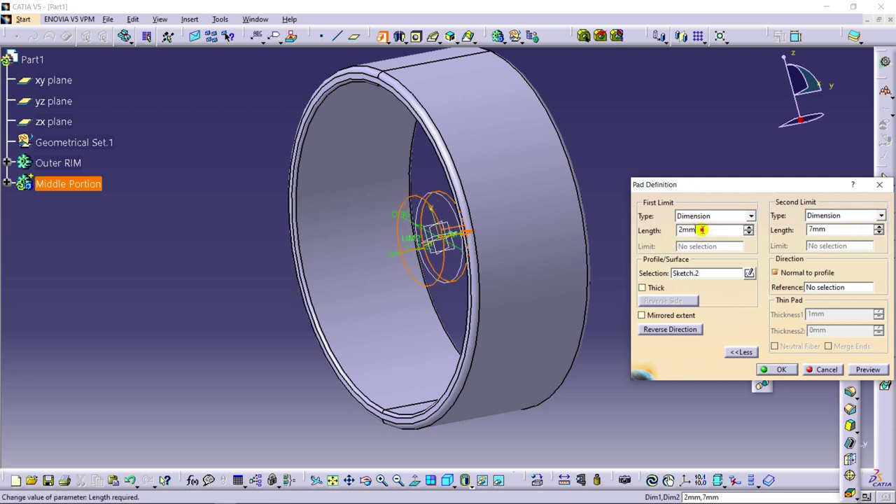
# Step: Set the first limit to 15 mm with a 7 mm second limit and create the hub pad
pyautogui.moveTo(703, 230); pyautogui.dragTo(660, 233)
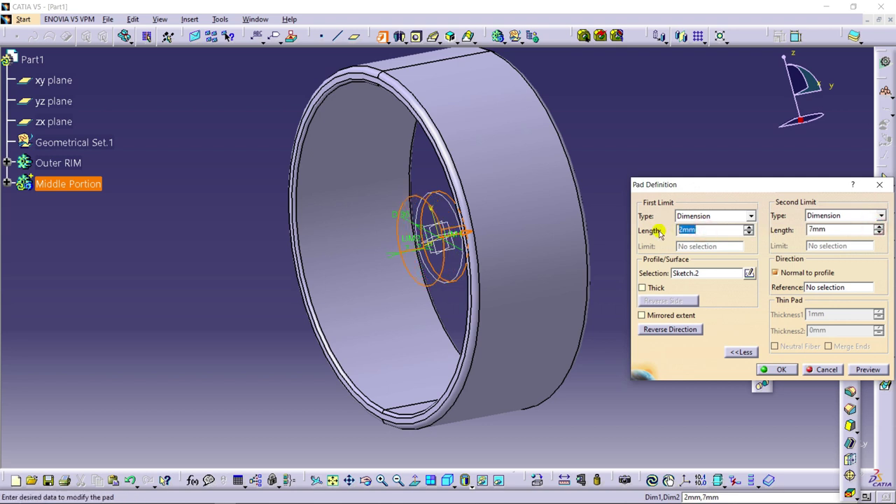
pyautogui.click(867, 370)
pyautogui.moveTo(605, 246)
pyautogui.mouseDown(button='middle')
pyautogui.moveTo(536, 262)
pyautogui.moveTo(469, 256)
pyautogui.moveTo(512, 250)
pyautogui.moveTo(603, 263)
pyautogui.mouseUp(button='middle')
pyautogui.moveTo(703, 231); pyautogui.dragTo(676, 238)
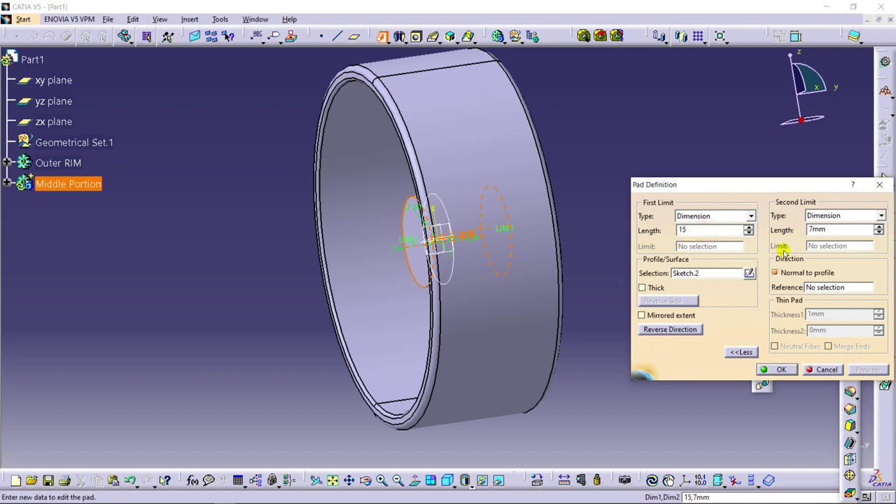
pyautogui.write('15')
pyautogui.click(826, 230)
pyautogui.moveTo(430, 270); pyautogui.dragTo(478, 291, button='middle')
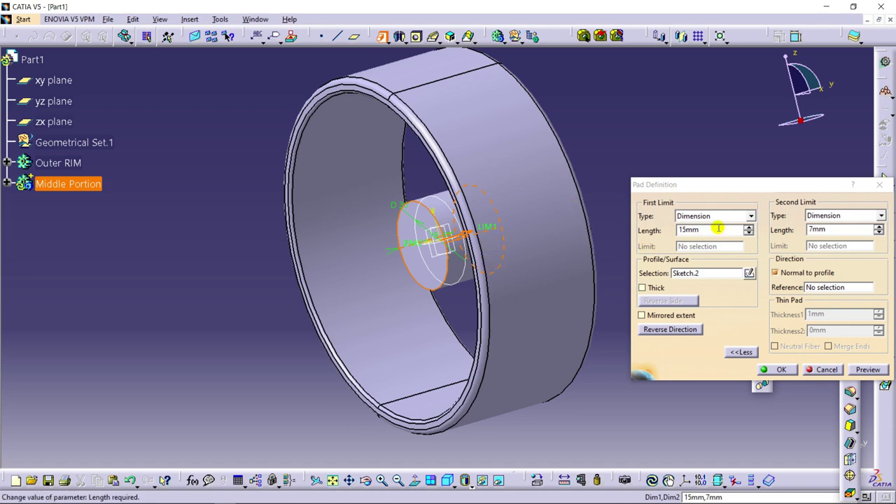
pyautogui.click(777, 369)
# Step: Start a new sketch on the hub cylinder's end face
pyautogui.click(502, 254)
pyautogui.moveTo(501, 254); pyautogui.dragTo(352, 286, button='middle')
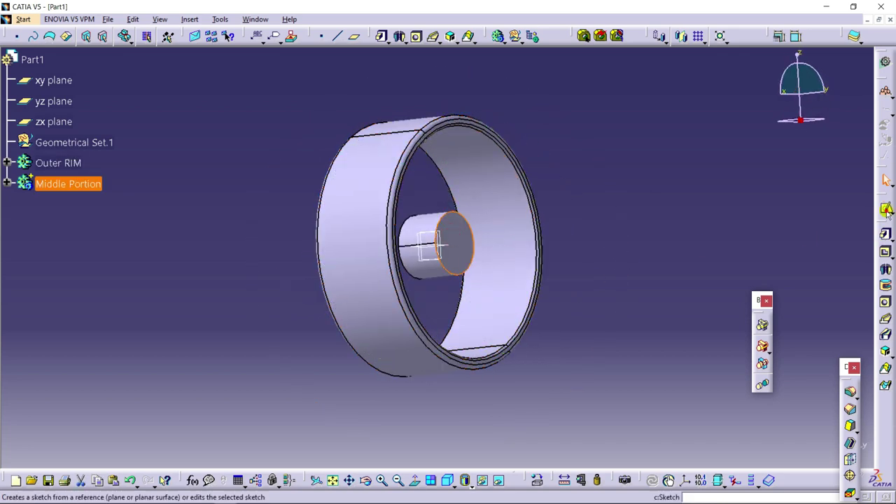
pyautogui.click(882, 250)
pyautogui.moveTo(484, 278); pyautogui.dragTo(364, 283, button='middle')
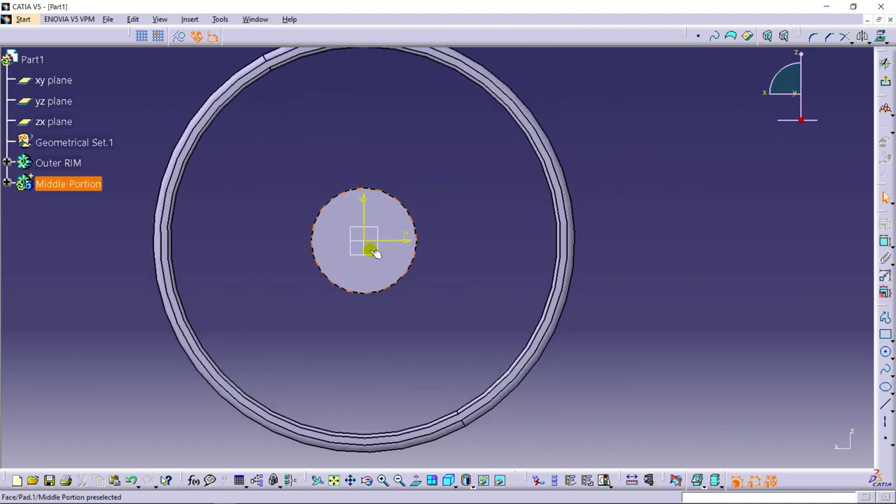
# Step: Draw a small circle centred on the sketch origin, checking the wheel drawing PDF
pyautogui.click(885, 352)
pyautogui.click(362, 241)
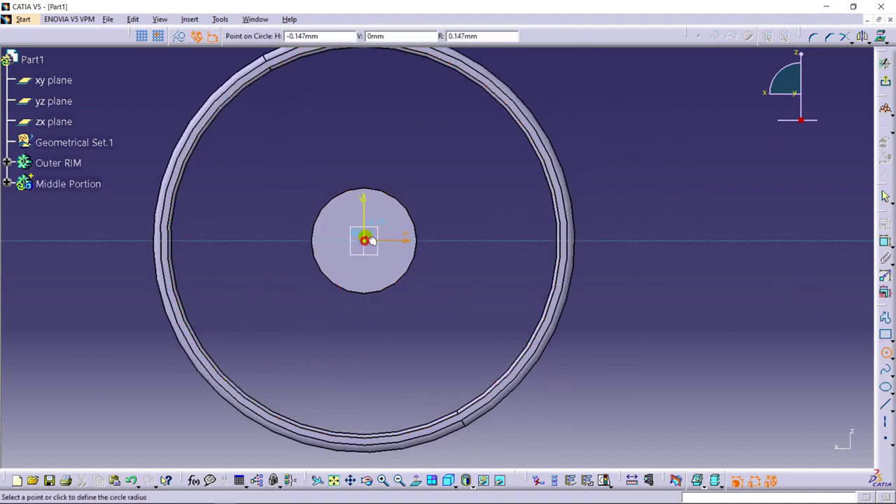
pyautogui.click(378, 224)
pyautogui.hotkey('alt', 'Tab')
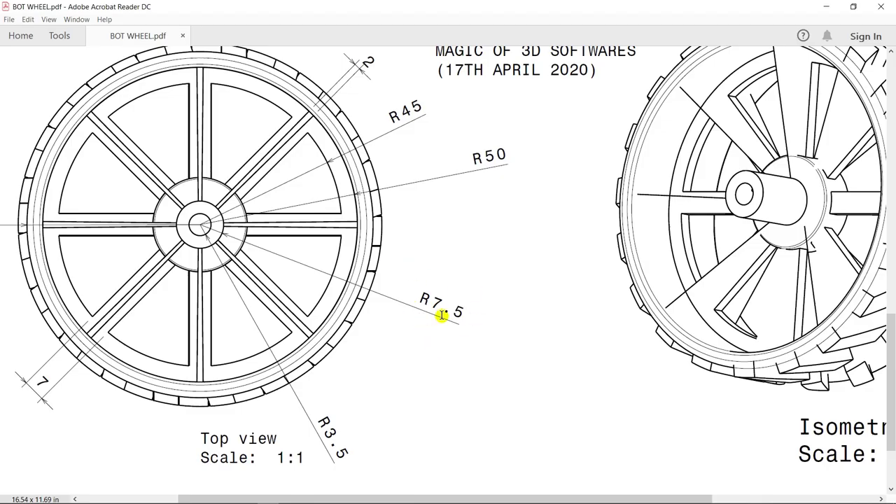
pyautogui.hotkey('alt', 'Tab')
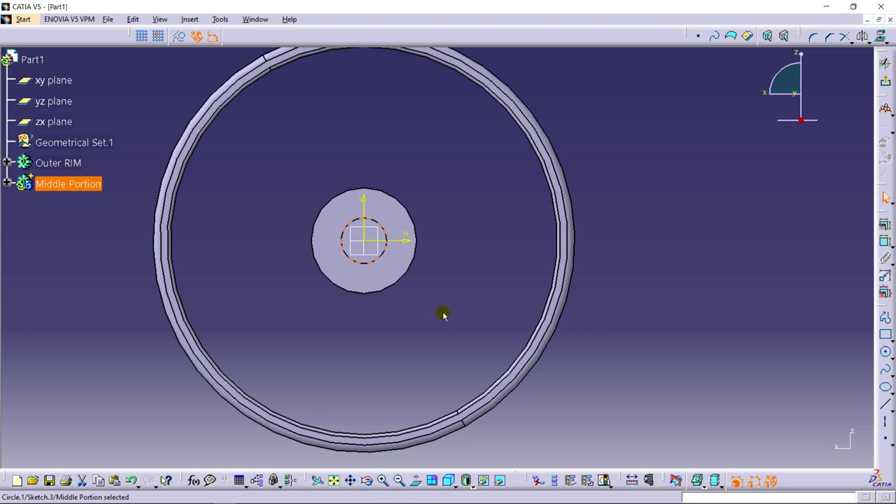
# Step: Dimension the hub-face circle to a 15 mm diameter and exit the sketch
pyautogui.moveTo(495, 246); pyautogui.dragTo(595, 224, button='middle')
pyautogui.click(886, 241)
pyautogui.click(527, 183)
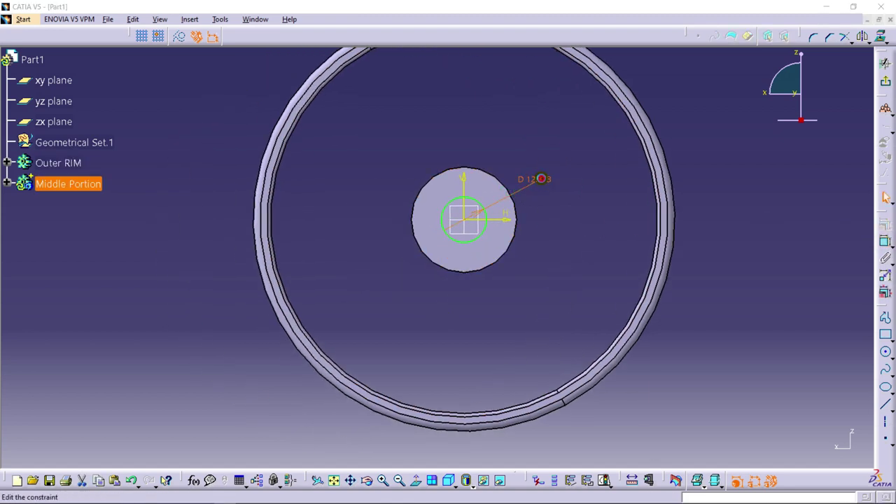
pyautogui.doubleClick(534, 179)
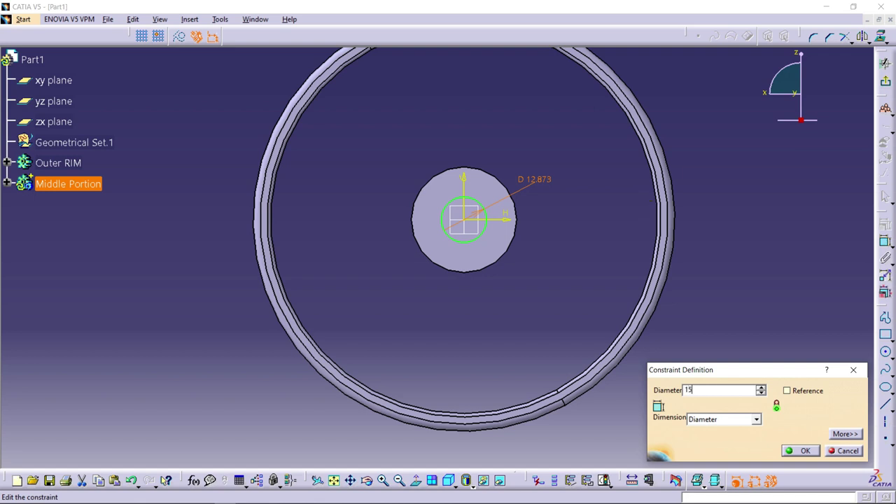
pyautogui.click(807, 450)
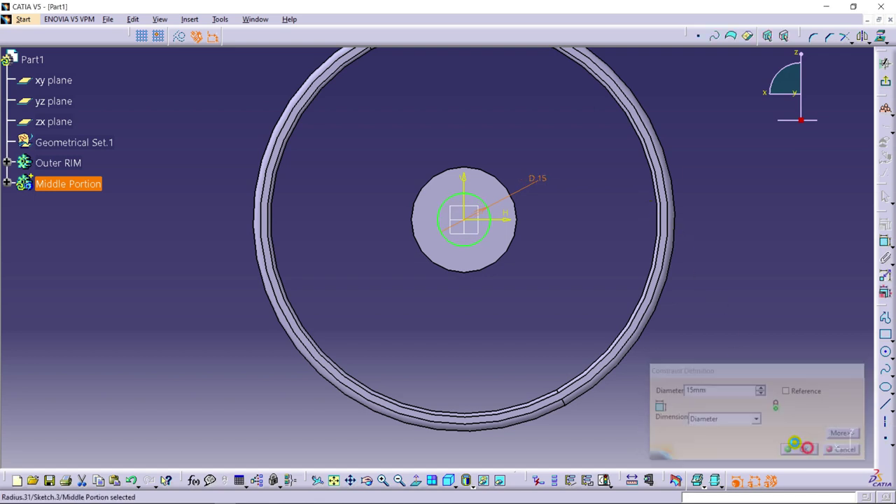
pyautogui.moveTo(564, 304)
pyautogui.mouseDown(button='middle')
pyautogui.moveTo(548, 300)
pyautogui.moveTo(553, 269)
pyautogui.moveTo(513, 277)
pyautogui.mouseUp(button='middle')
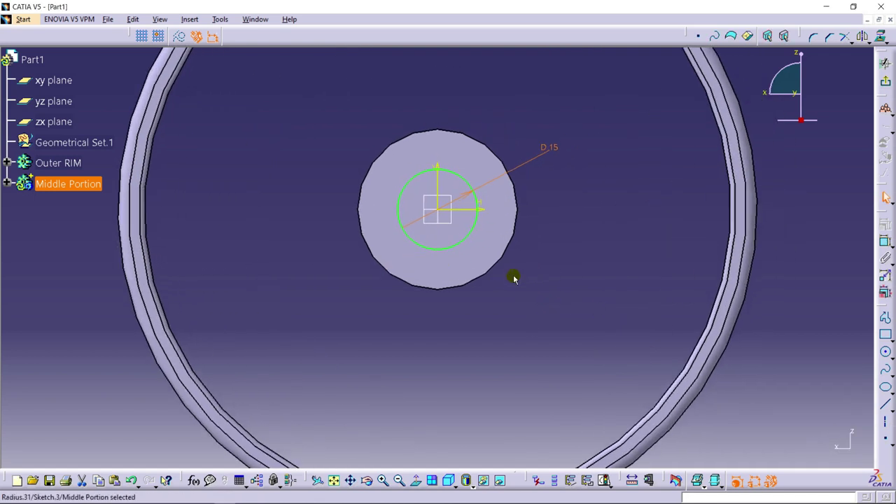
pyautogui.moveTo(546, 247); pyautogui.dragTo(618, 294, button='middle')
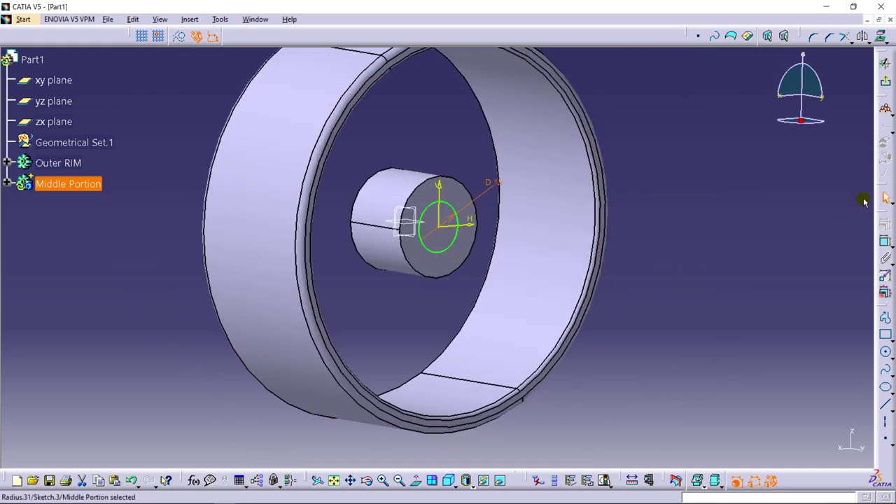
pyautogui.click(886, 81)
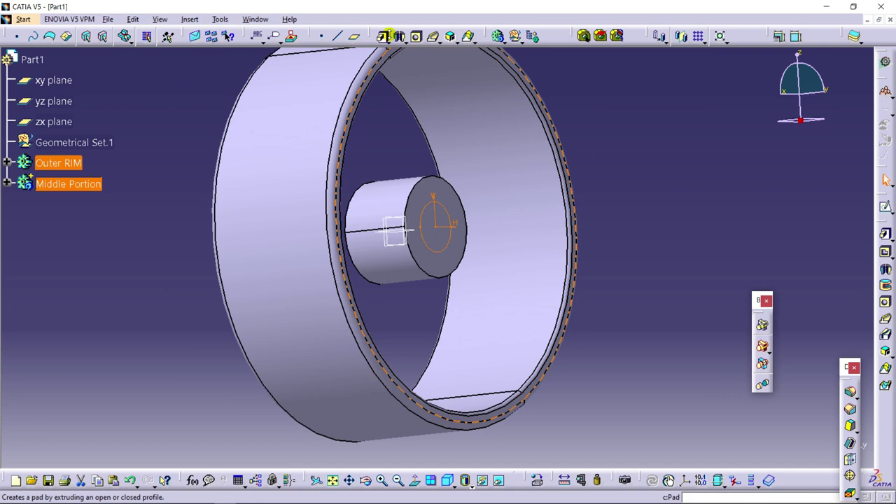
# Step: Pad the 15 mm circle sketch 20 mm outward into an axle shaft
pyautogui.click(381, 35)
pyautogui.moveTo(504, 256); pyautogui.dragTo(596, 308, button='middle')
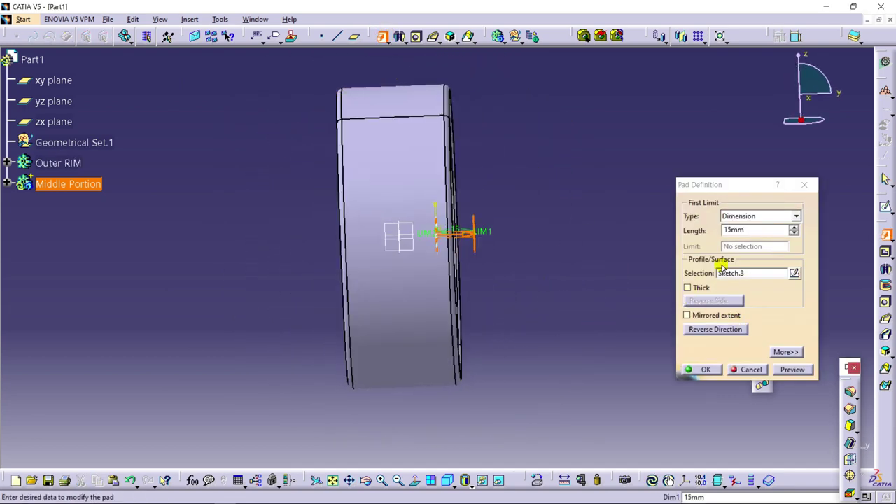
pyautogui.moveTo(758, 231); pyautogui.dragTo(711, 231)
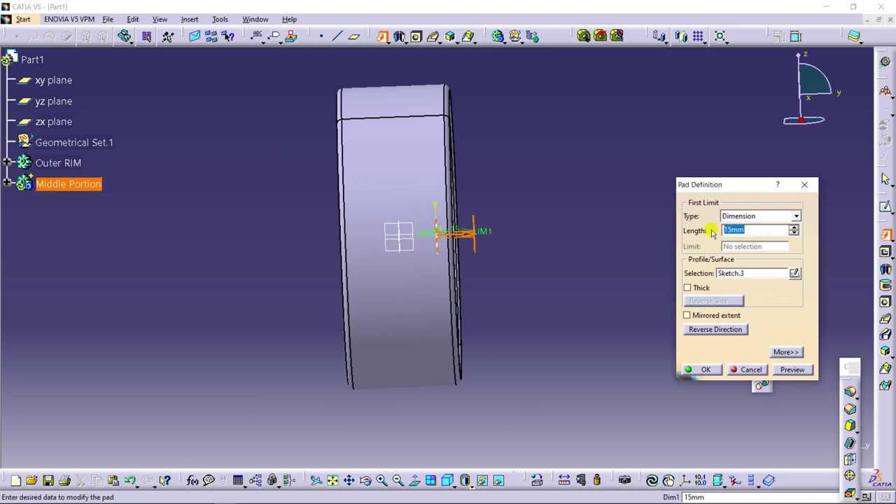
pyautogui.write('20')
pyautogui.click(693, 371)
pyautogui.moveTo(586, 233); pyautogui.dragTo(497, 291, button='middle')
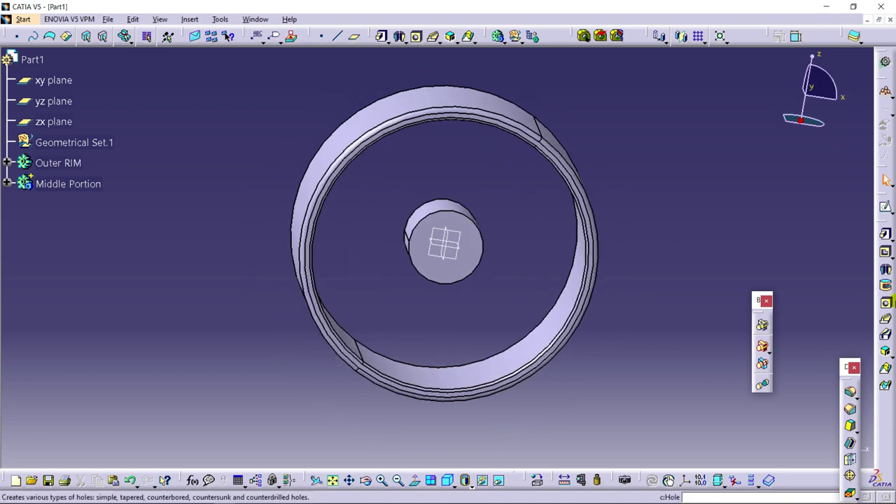
# Step: Fillet the hub's circular end edge with a 4 mm radius
pyautogui.click(849, 392)
pyautogui.moveTo(406, 292); pyautogui.dragTo(416, 241, button='middle')
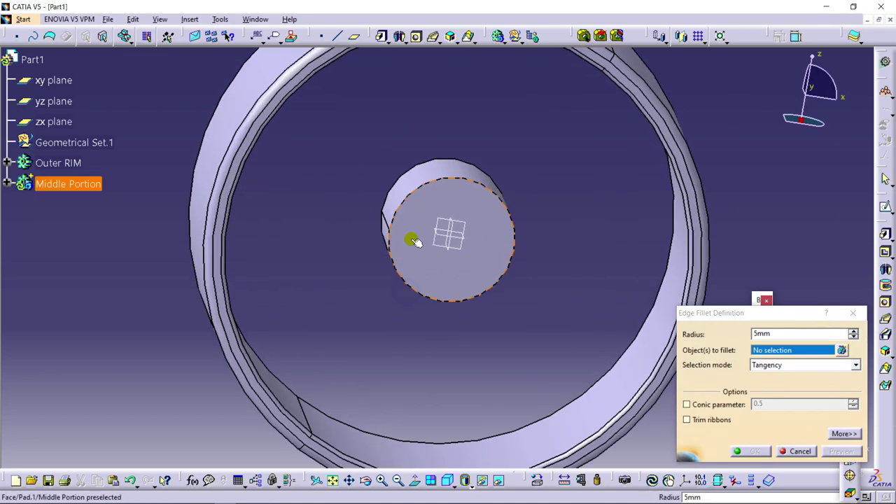
pyautogui.click(427, 187)
pyautogui.moveTo(504, 222); pyautogui.dragTo(406, 245, button='middle')
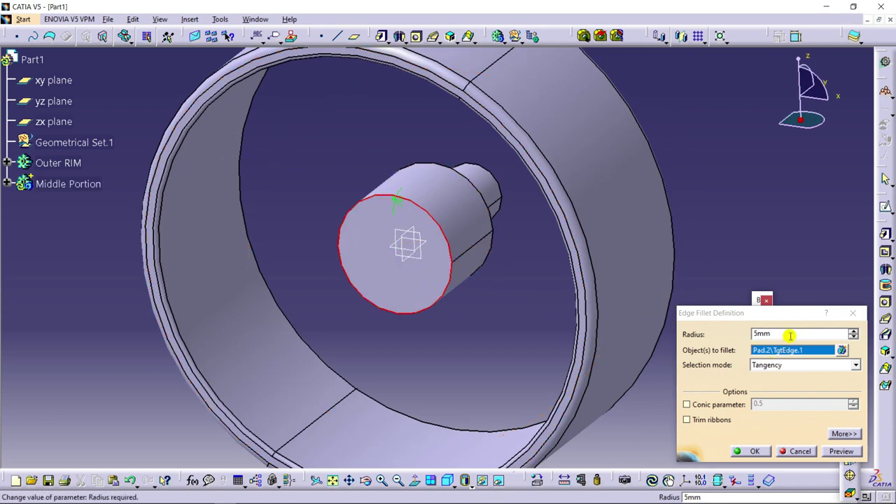
pyautogui.click(854, 338)
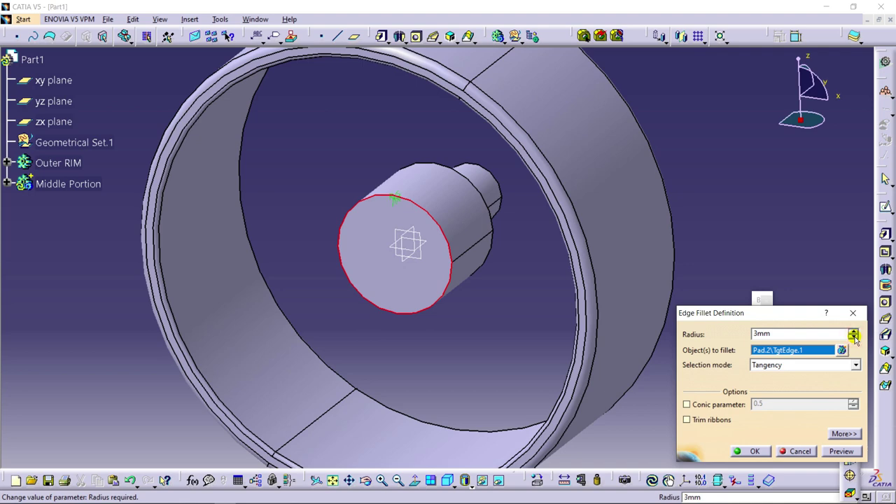
pyautogui.click(842, 451)
pyautogui.click(750, 451)
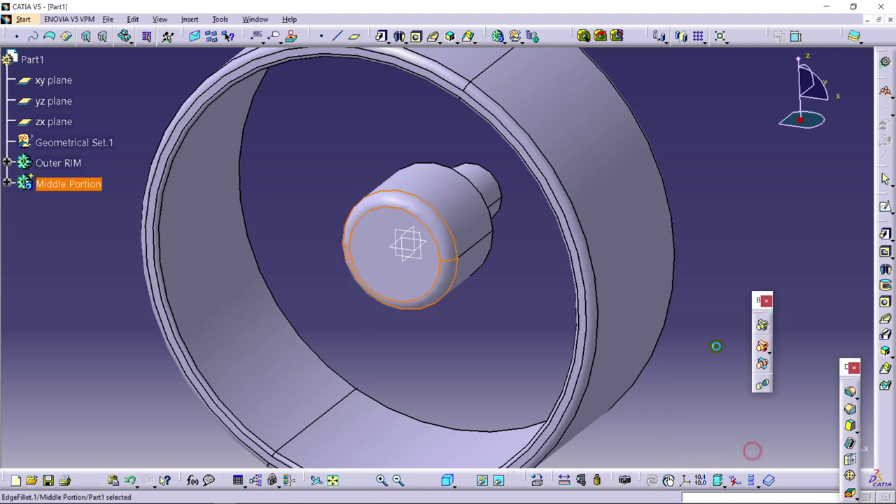
# Step: Edit EdgeFillet.1 in the tree to change its radius to 2 mm
pyautogui.click(5, 183)
pyautogui.doubleClick(82, 286)
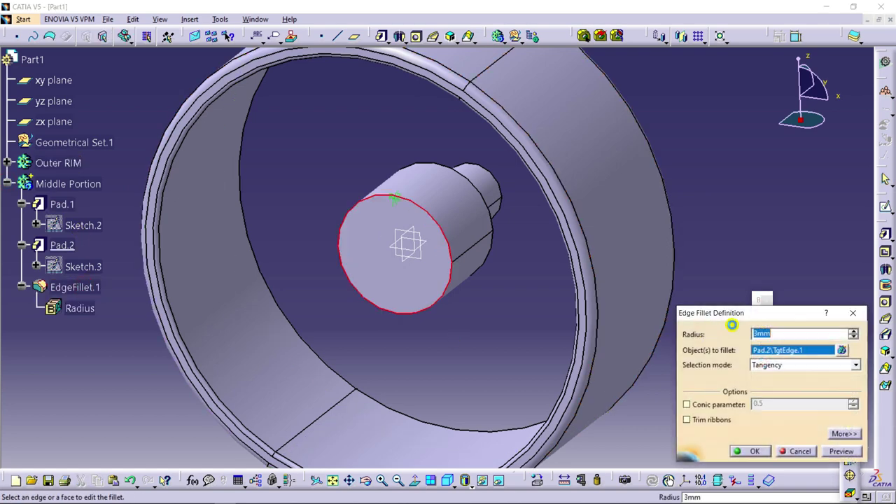
pyautogui.click(755, 451)
pyautogui.moveTo(735, 256); pyautogui.dragTo(470, 350, button='middle')
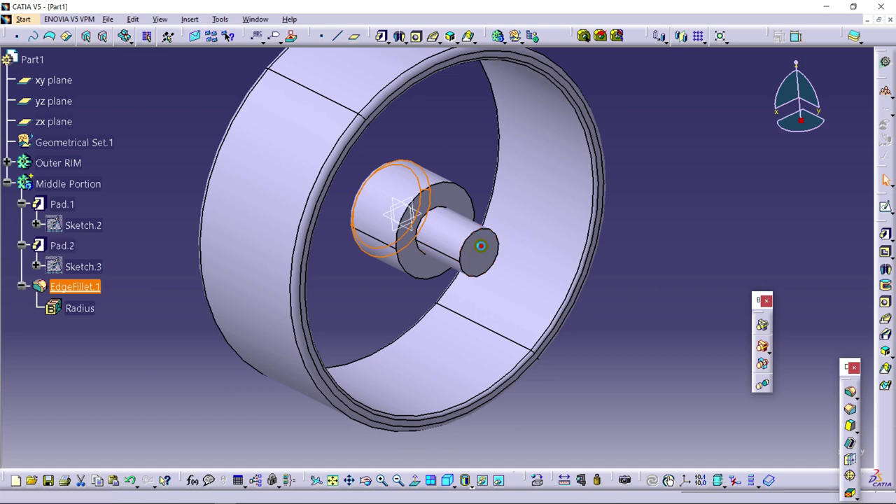
# Step: Start a sketch on the shaft's end face and draw a circle centred on the origin
pyautogui.click(481, 246)
pyautogui.click(883, 213)
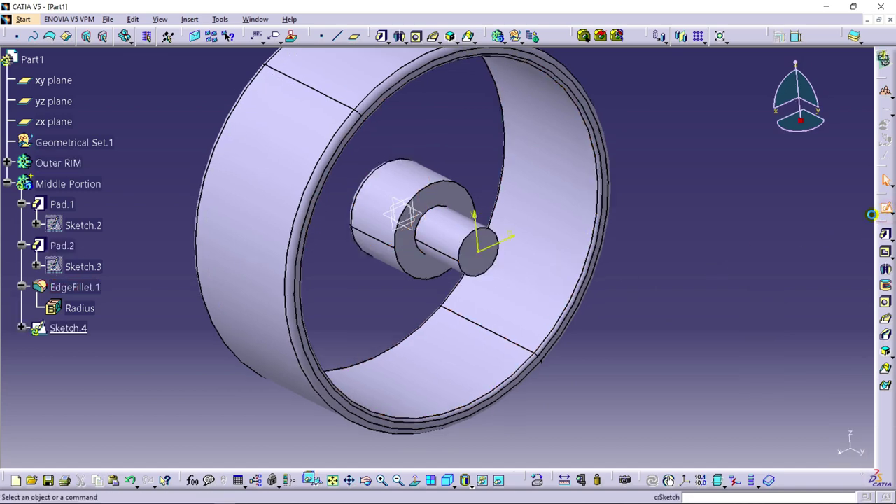
pyautogui.moveTo(525, 315); pyautogui.dragTo(501, 201, button='middle')
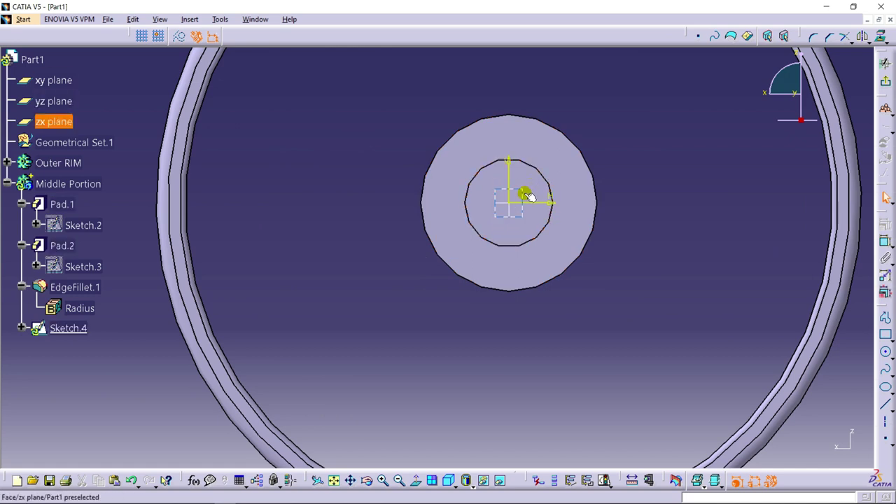
pyautogui.click(886, 354)
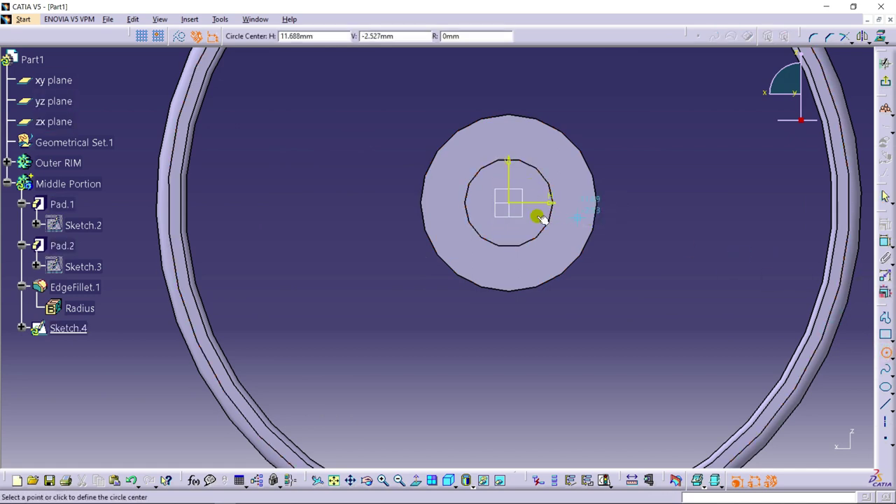
pyautogui.click(510, 203)
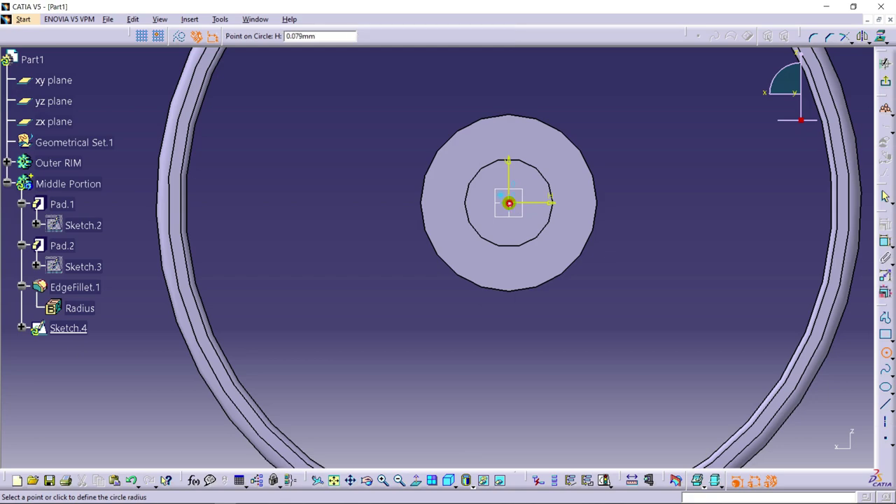
pyautogui.click(528, 192)
pyautogui.hotkey('alt', 'Tab')
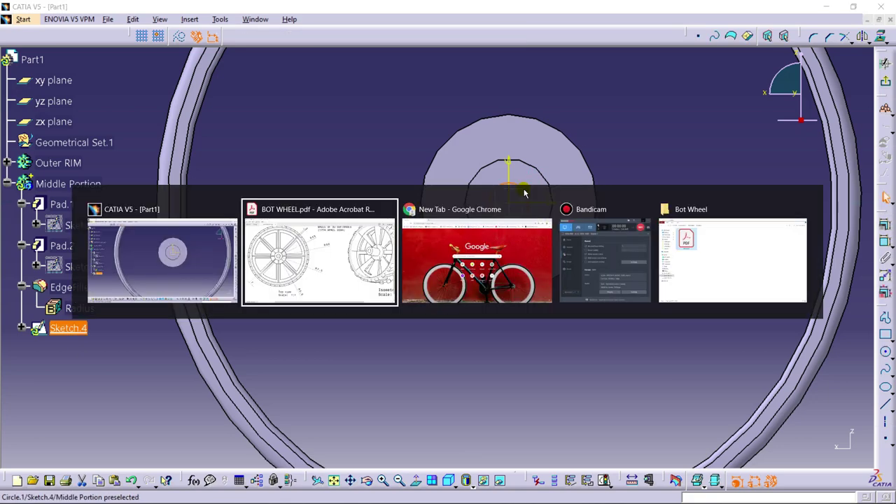
pyautogui.hotkey('alt', 'Tab')
# Step: Dimension the circle to a 7 mm diameter and leave the sketch
pyautogui.click(886, 240)
pyautogui.click(528, 203)
pyautogui.click(647, 201)
pyautogui.doubleClick(650, 200)
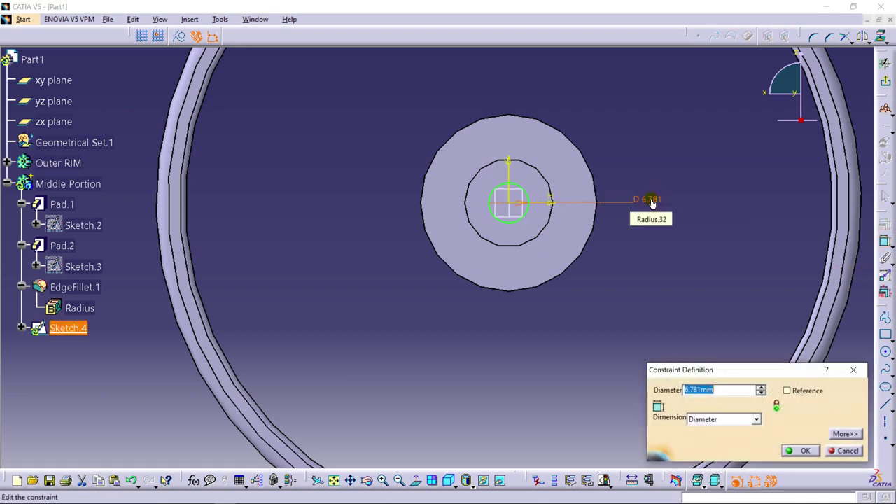
pyautogui.write('7')
pyautogui.press('Return')
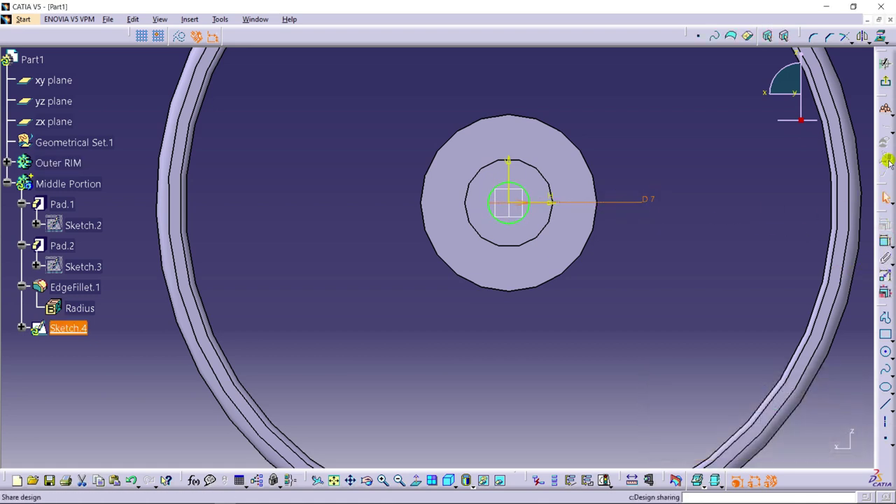
pyautogui.click(887, 82)
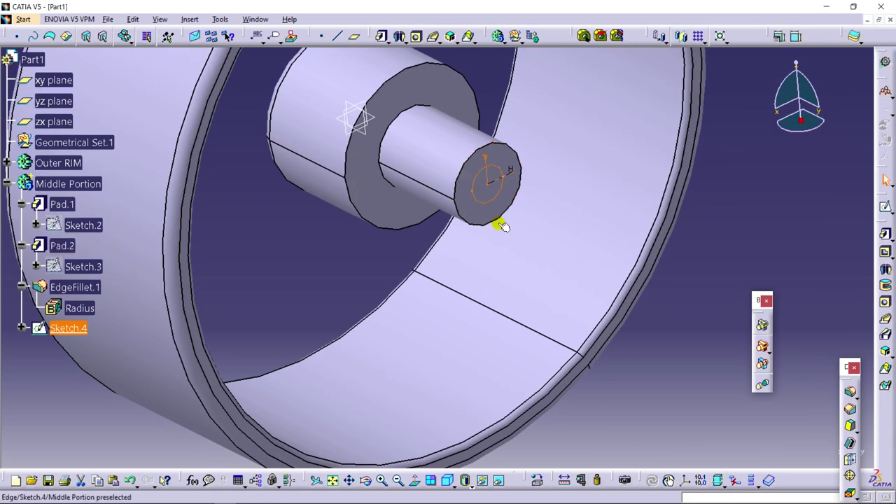
# Step: Pocket the 7 mm circle 15 mm deep into the end of the shaft
pyautogui.click(404, 42)
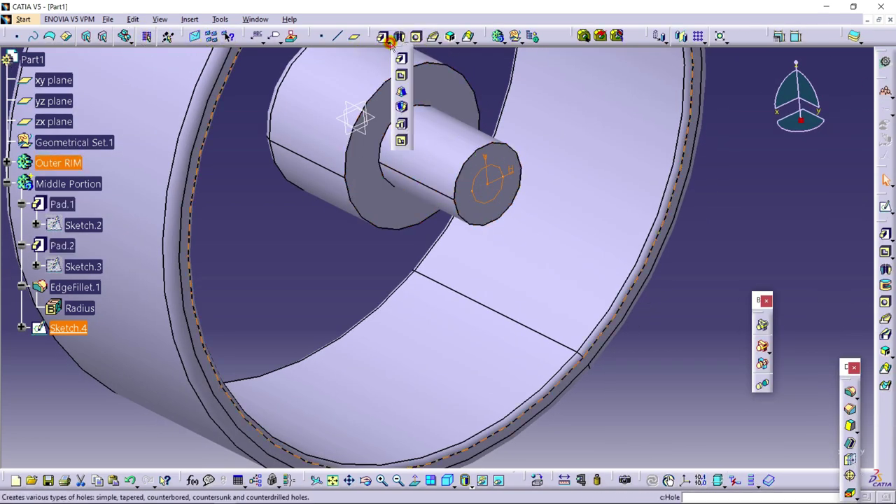
pyautogui.click(403, 84)
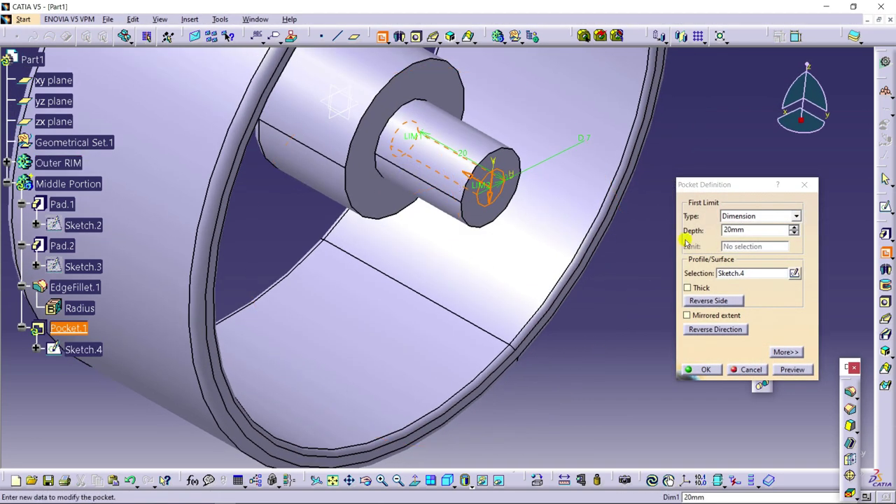
pyautogui.click(794, 234)
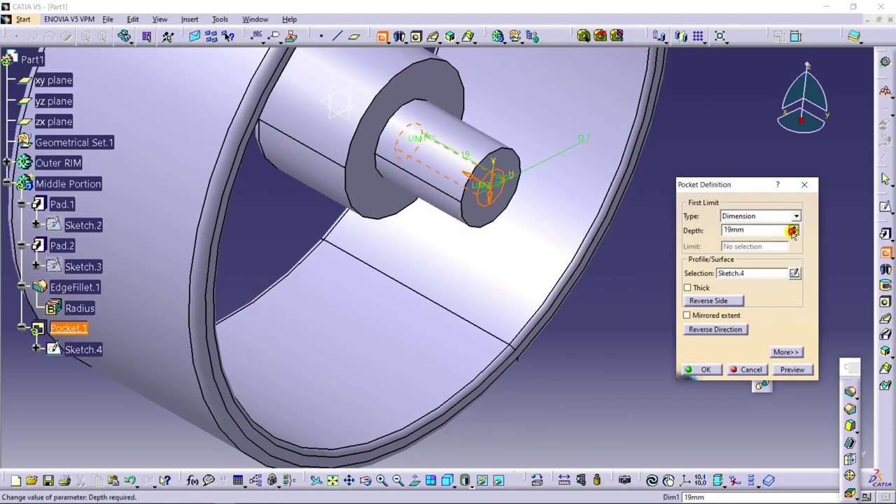
pyautogui.click(793, 233)
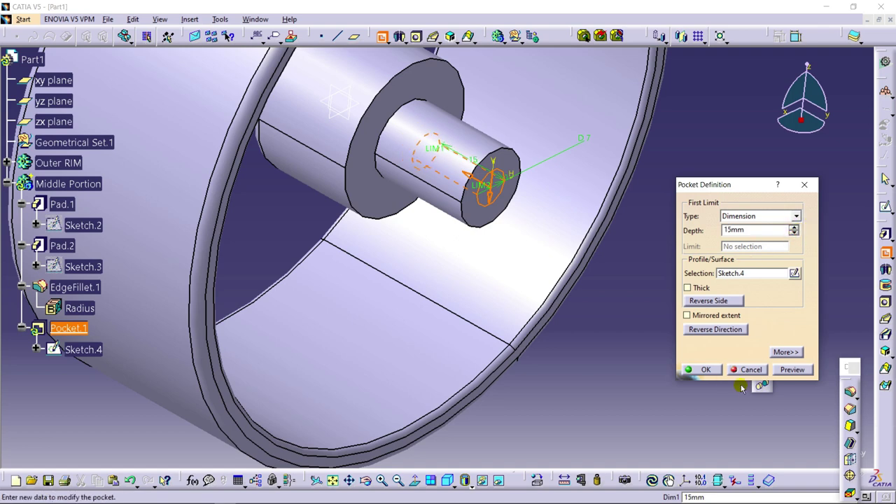
pyautogui.click(702, 370)
pyautogui.moveTo(489, 238); pyautogui.dragTo(492, 184, button='middle')
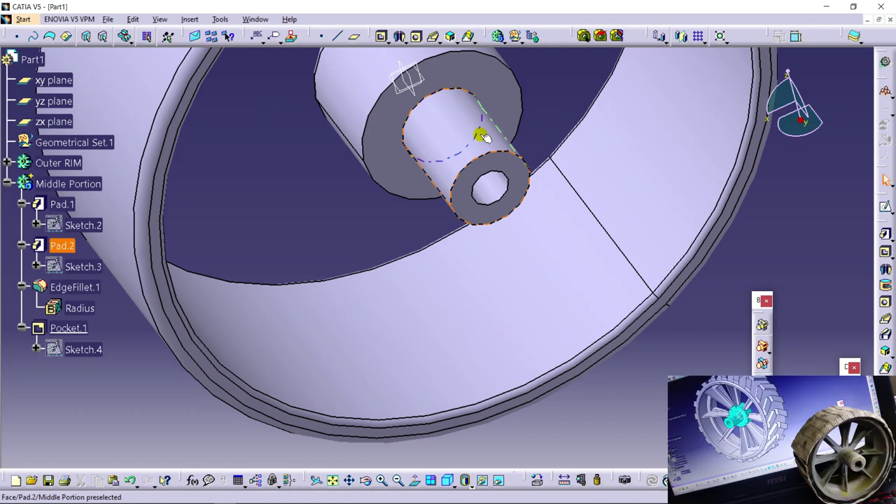
# Step: Select the xy plane and open Sketch.5 on it
pyautogui.moveTo(484, 140); pyautogui.dragTo(451, 244, button='middle')
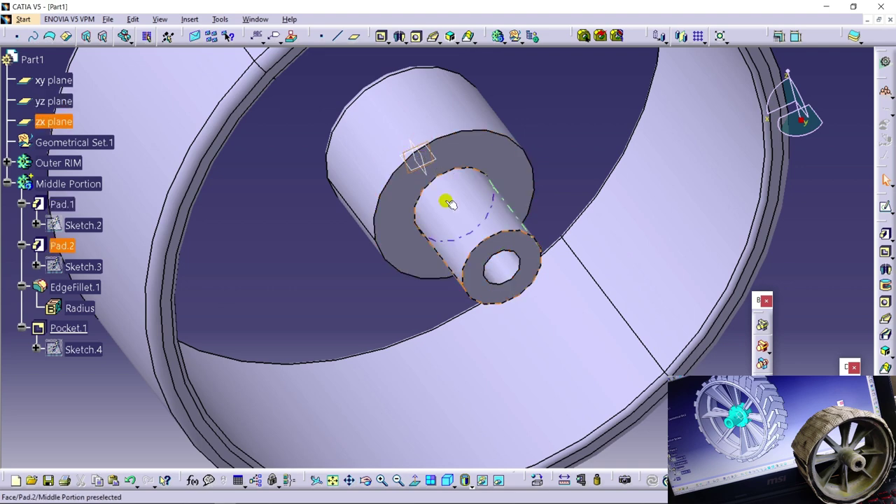
pyautogui.moveTo(437, 161); pyautogui.dragTo(413, 180, button='middle')
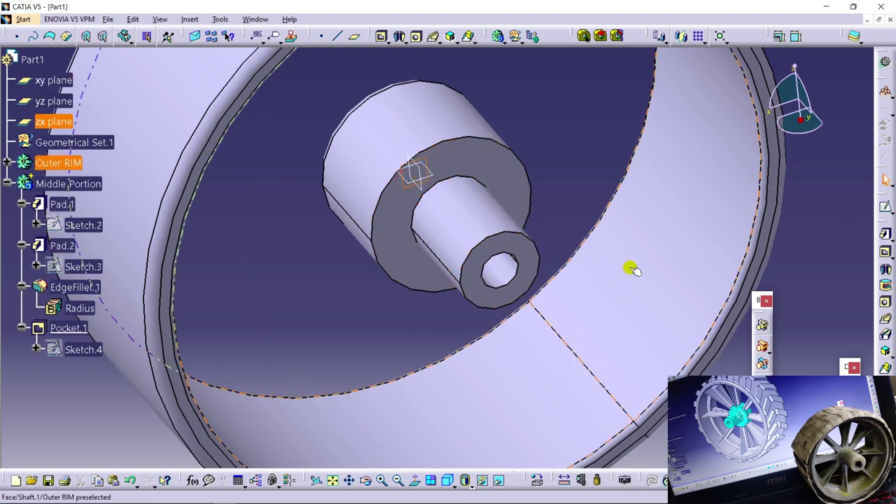
pyautogui.click(413, 174)
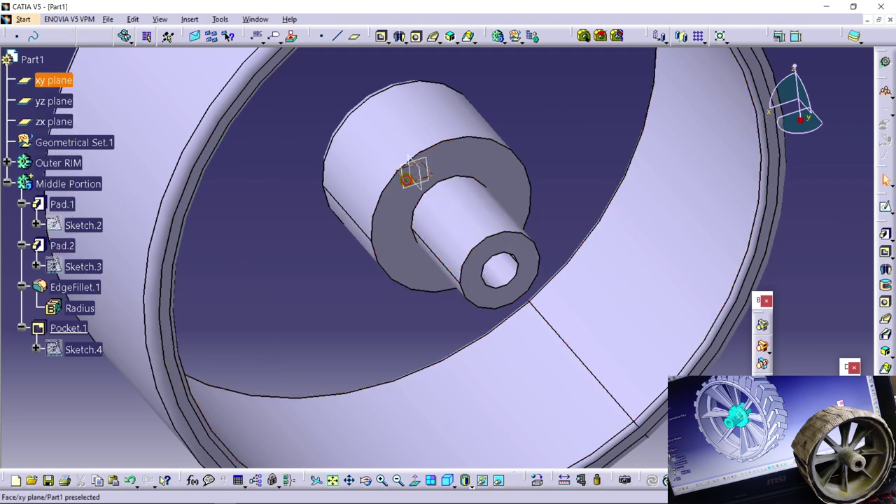
pyautogui.click(885, 207)
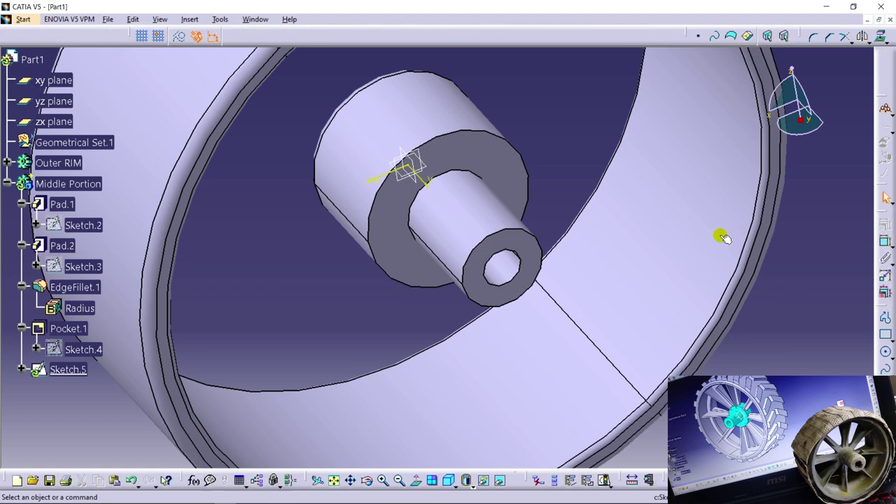
# Step: Draw a small circle over the shaft in Sketch.5
pyautogui.moveTo(410, 236); pyautogui.dragTo(428, 174, button='middle')
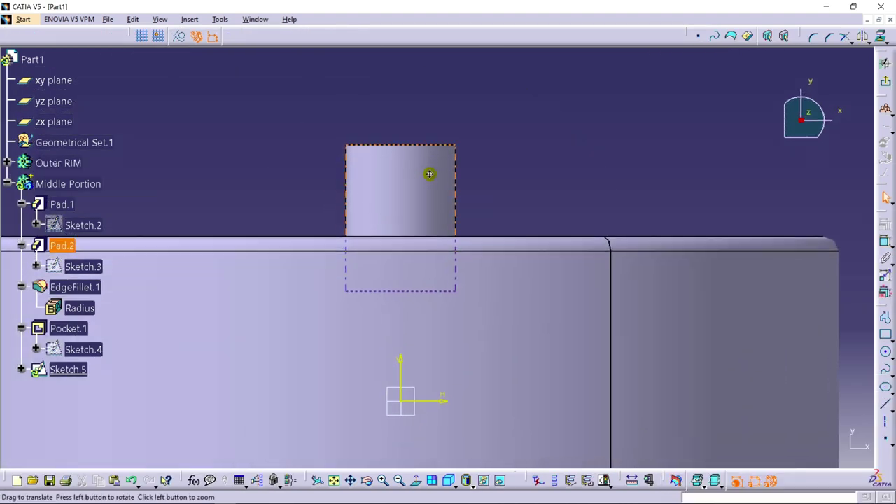
pyautogui.click(886, 352)
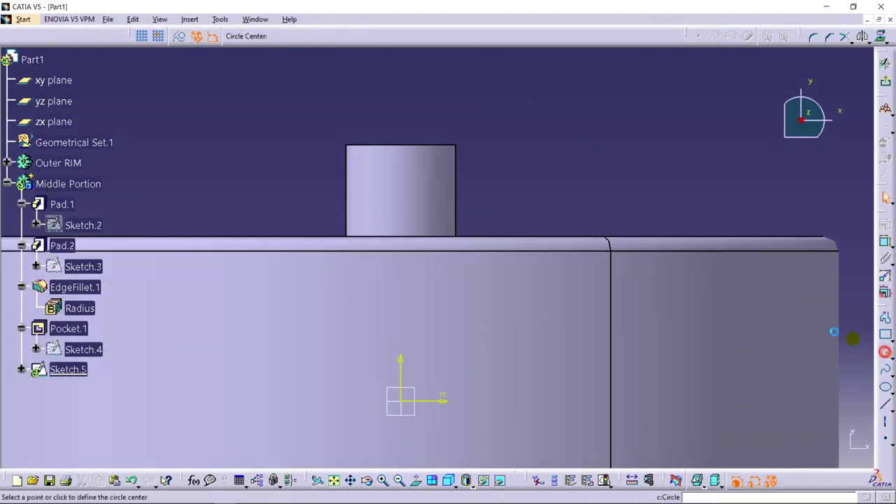
pyautogui.click(401, 203)
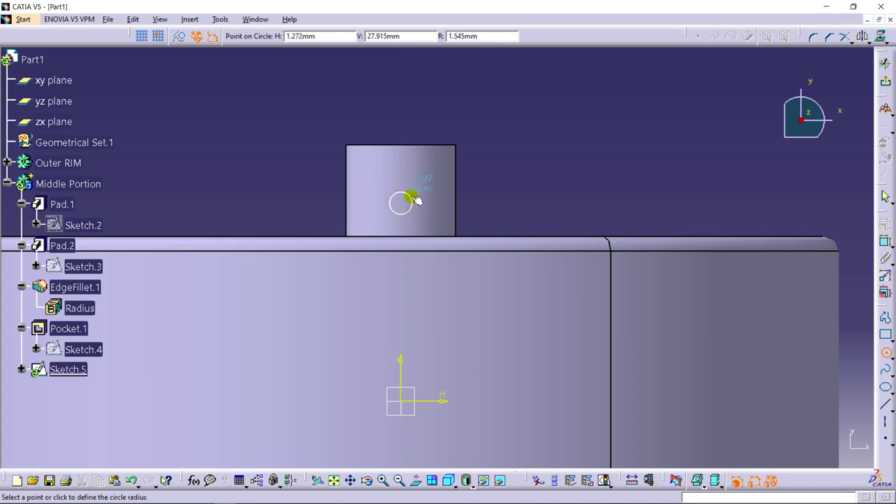
pyautogui.click(416, 200)
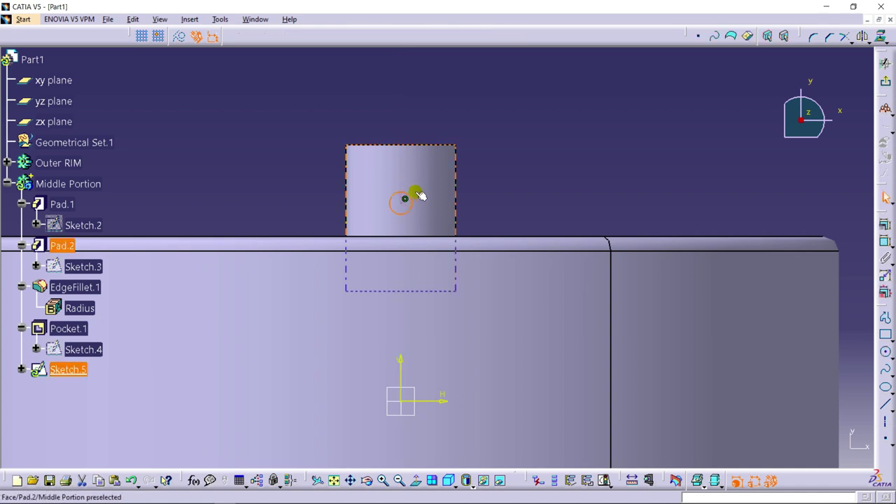
# Step: Constrain the circle's diameter to 2.5 mm and exit the sketch
pyautogui.click(885, 226)
pyautogui.click(510, 186)
pyautogui.doubleClick(511, 186)
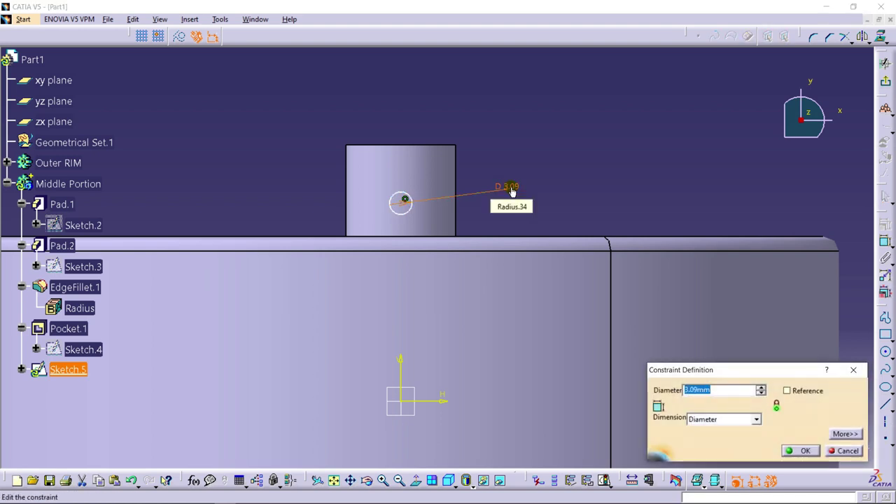
pyautogui.write('2')
pyautogui.press('Return')
pyautogui.doubleClick(510, 188)
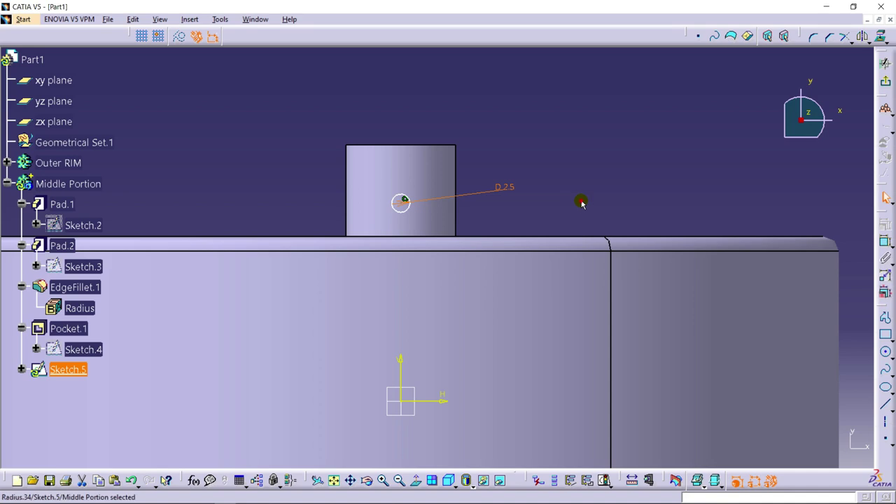
pyautogui.click(886, 82)
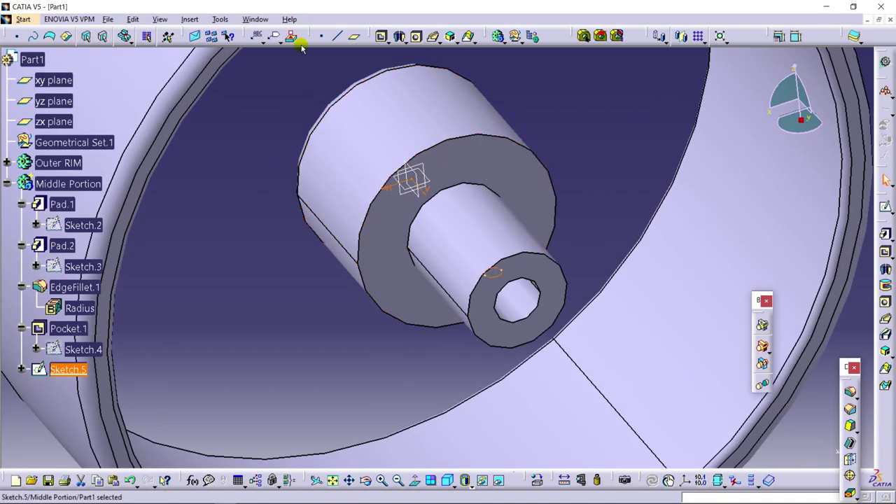
# Step: Pocket Sketch.5 15 mm deep on the reversed side to cut the cross hole through the shaft
pyautogui.moveTo(472, 200); pyautogui.dragTo(450, 146, button='middle')
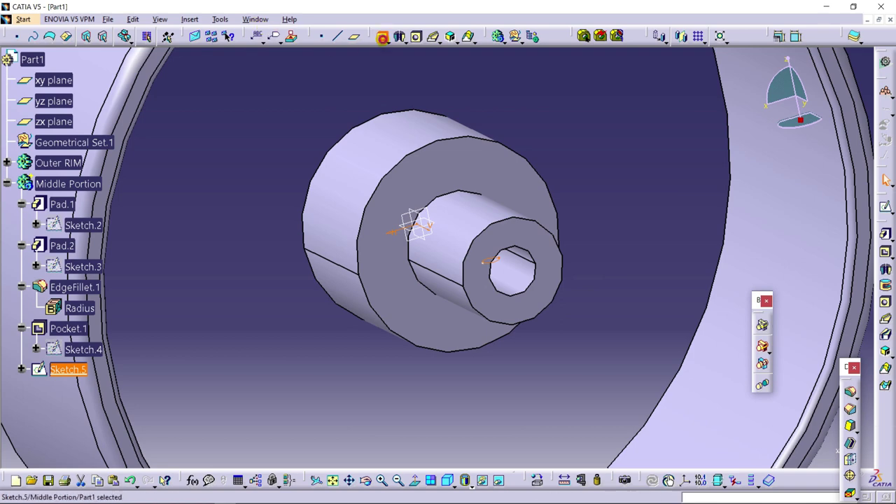
pyautogui.click(382, 35)
pyautogui.moveTo(555, 306); pyautogui.dragTo(496, 224, button='middle')
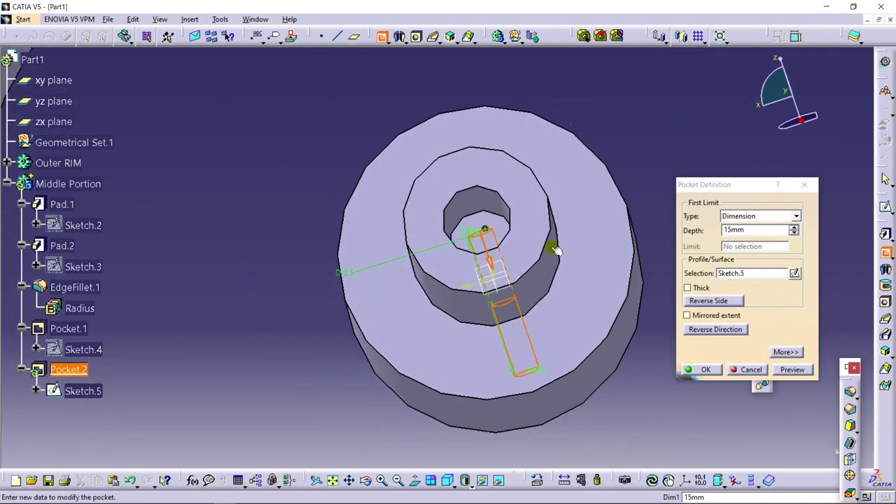
pyautogui.click(703, 306)
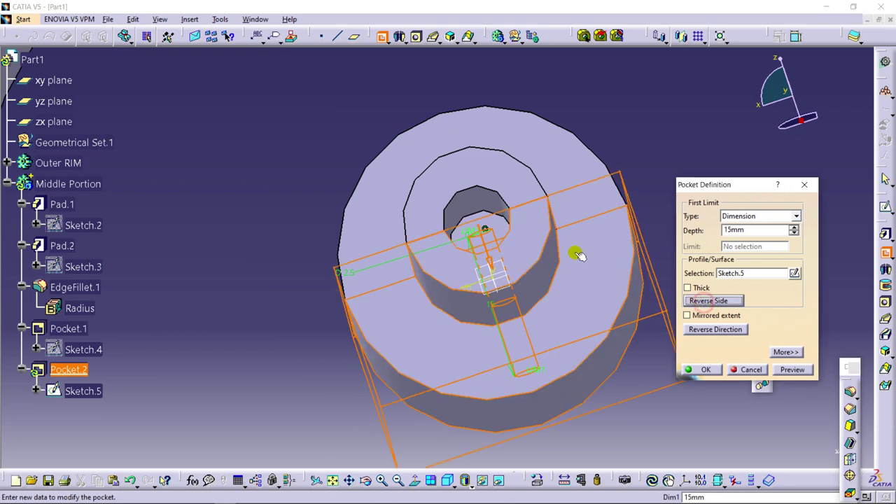
pyautogui.click(727, 302)
pyautogui.click(727, 302)
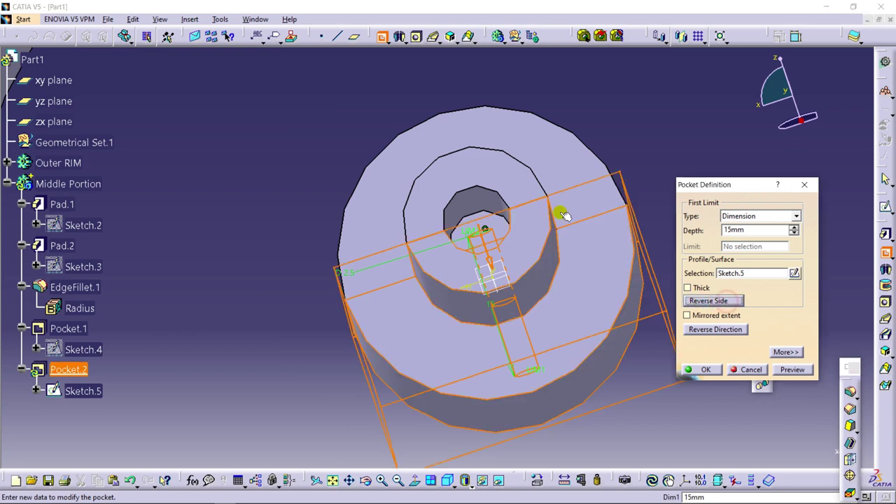
pyautogui.click(707, 300)
pyautogui.moveTo(539, 213); pyautogui.dragTo(495, 299, button='middle')
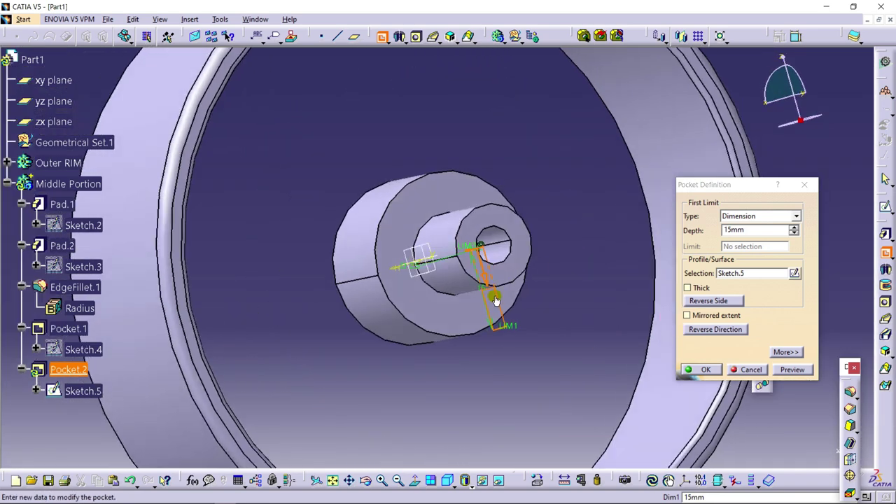
pyautogui.click(790, 368)
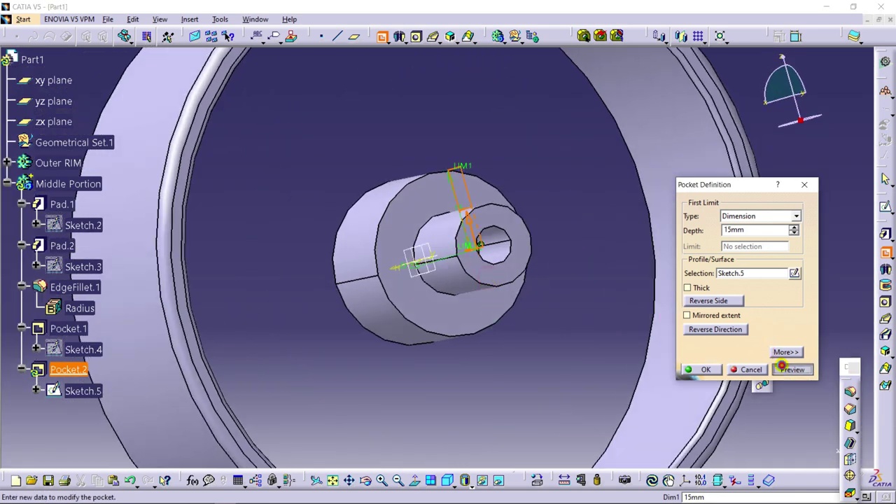
pyautogui.click(711, 373)
pyautogui.moveTo(532, 168); pyautogui.dragTo(451, 150, button='middle')
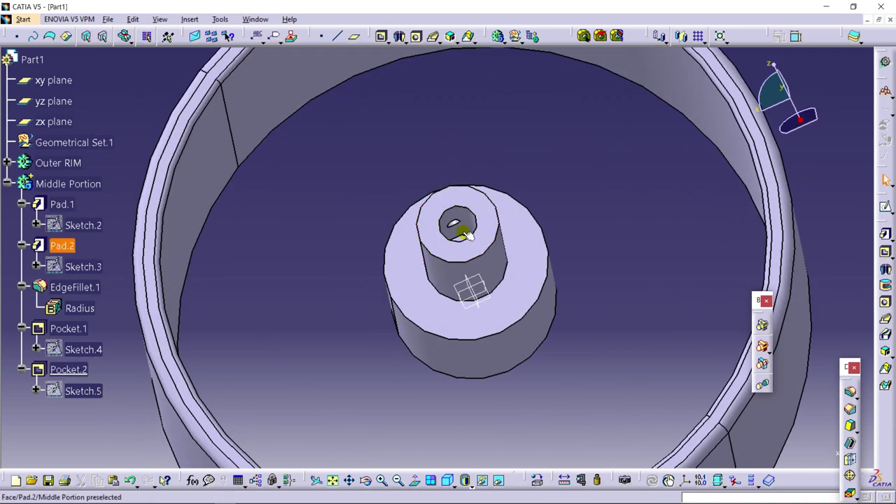
pyautogui.moveTo(451, 224); pyautogui.dragTo(593, 196, button='middle')
pyautogui.hotkey('alt', 'Tab')
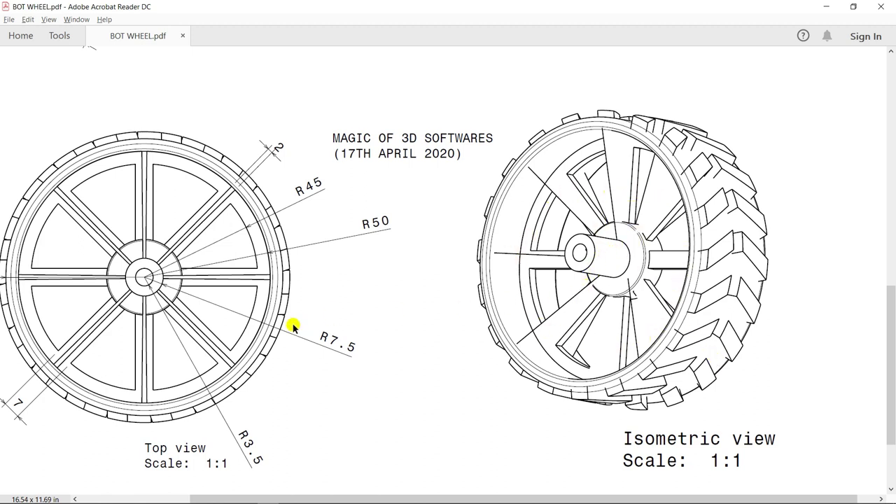
pyautogui.click(225, 493)
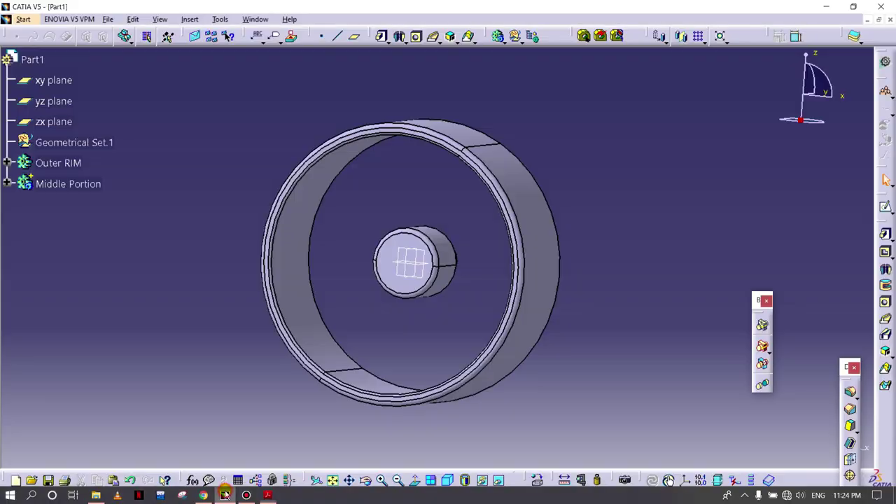
# Step: Insert a new body and rename Body.3 to 'Spokes' via its properties
pyautogui.click(189, 19)
pyautogui.click(199, 44)
pyautogui.rightClick(51, 203)
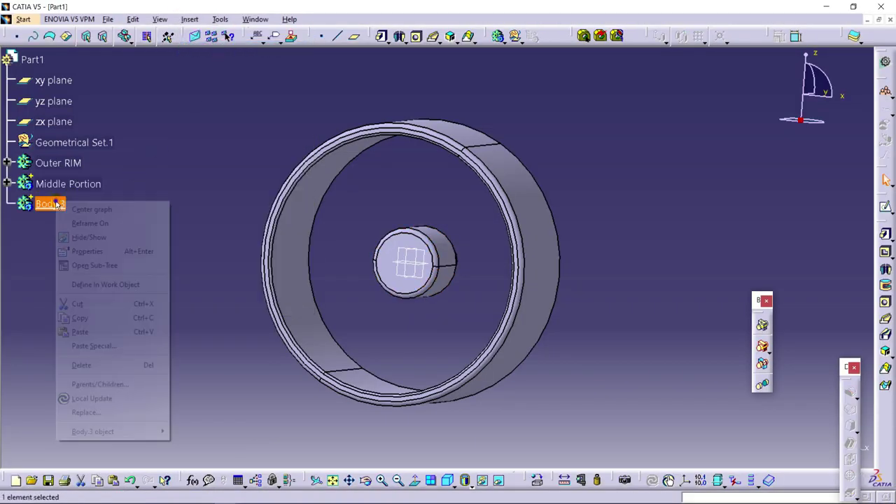
pyautogui.click(112, 250)
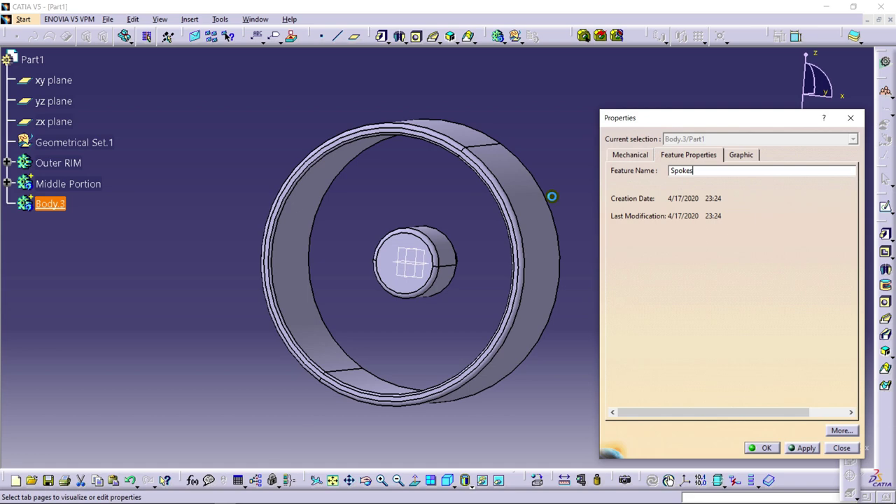
pyautogui.write('Spokes')
pyautogui.press('Return')
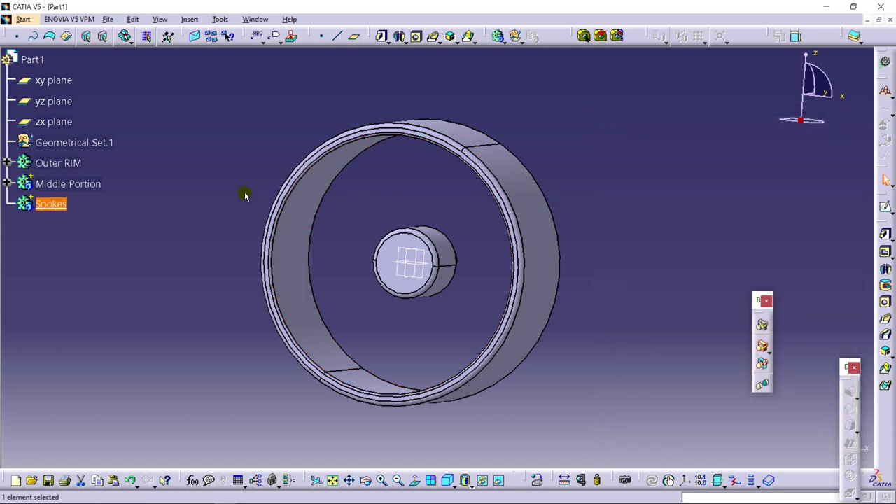
pyautogui.moveTo(192, 242); pyautogui.dragTo(276, 244, button='middle')
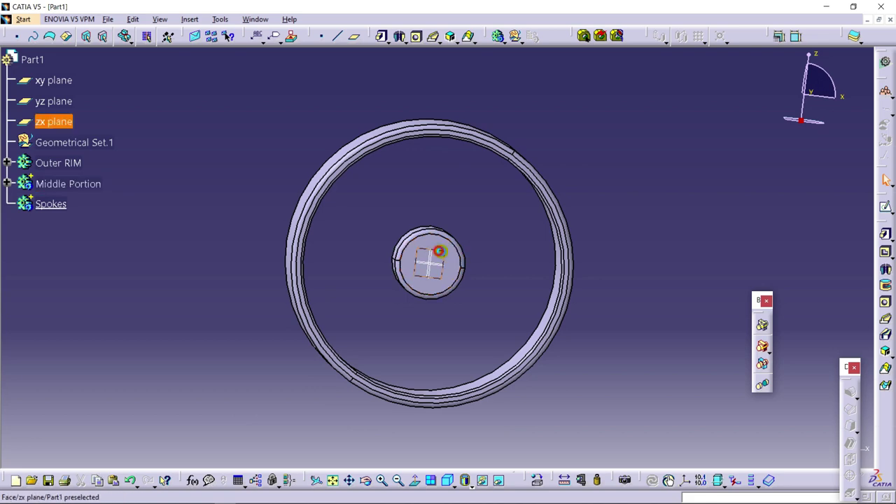
# Step: Start a sketch on the zx plane and project the rim's inner edge into it
pyautogui.click(883, 232)
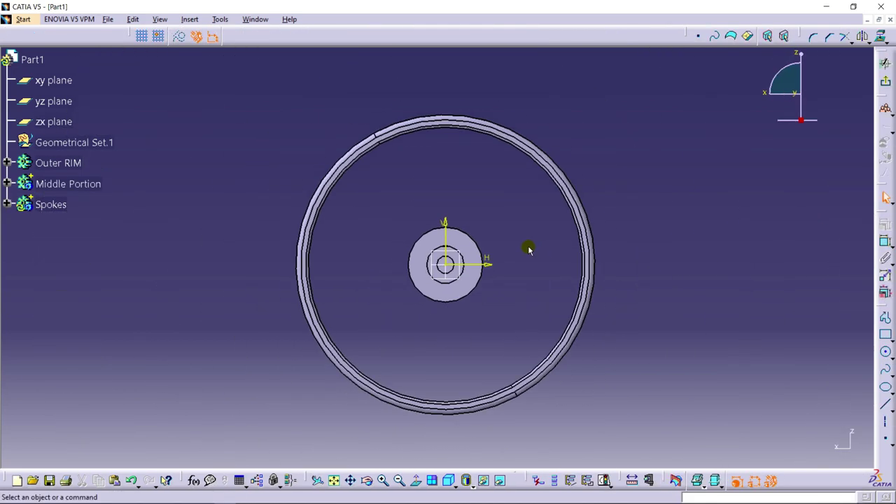
pyautogui.click(415, 481)
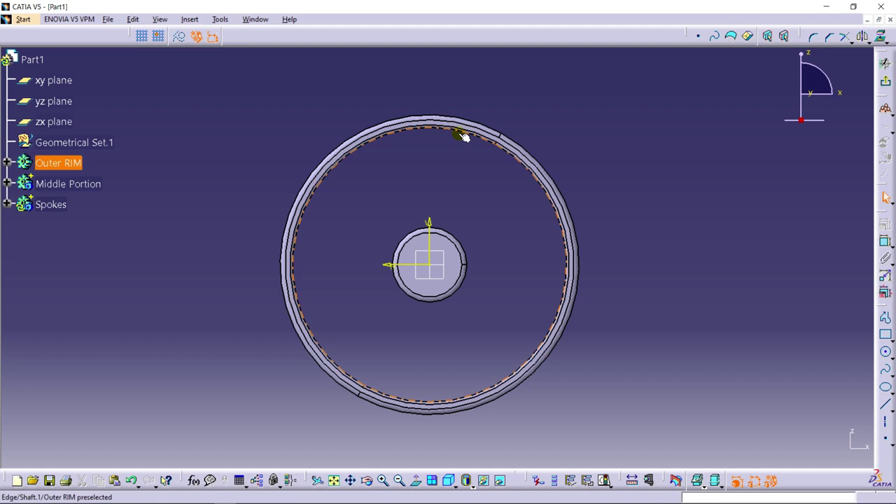
pyautogui.click(886, 386)
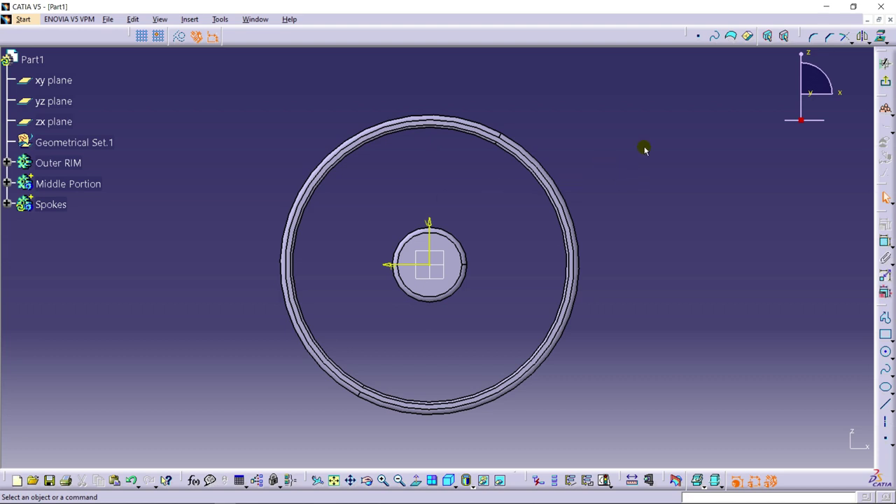
pyautogui.click(881, 38)
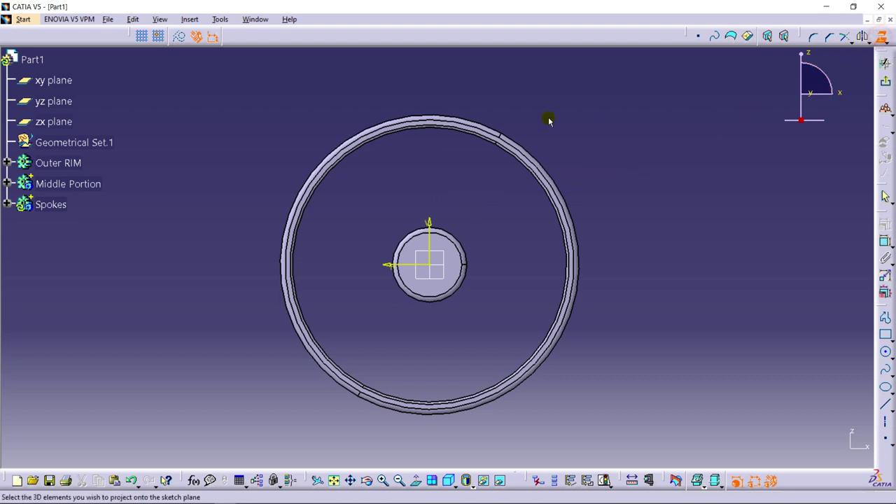
pyautogui.click(473, 136)
pyautogui.moveTo(499, 146)
pyautogui.mouseDown(button='middle')
pyautogui.moveTo(469, 166)
pyautogui.moveTo(416, 170)
pyautogui.moveTo(474, 284)
pyautogui.mouseUp(button='middle')
pyautogui.click(416, 481)
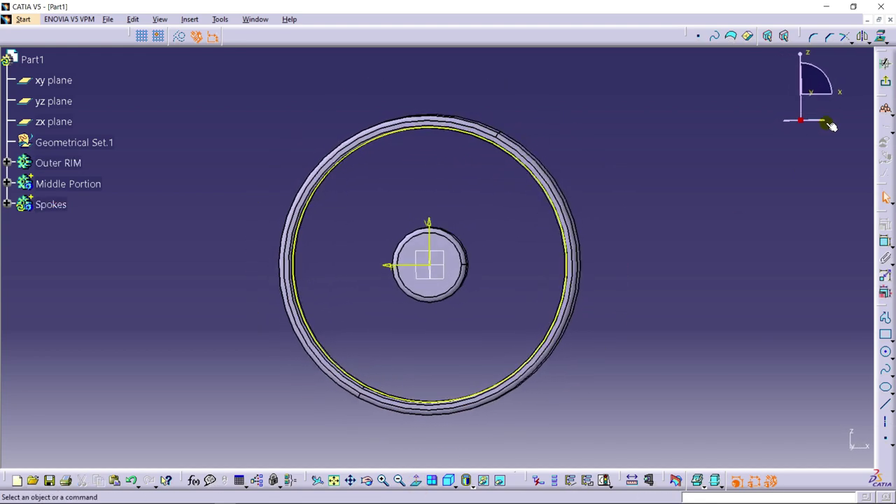
# Step: Offset the projected rim circle 5 mm inward, then exit the sketch
pyautogui.click(853, 42)
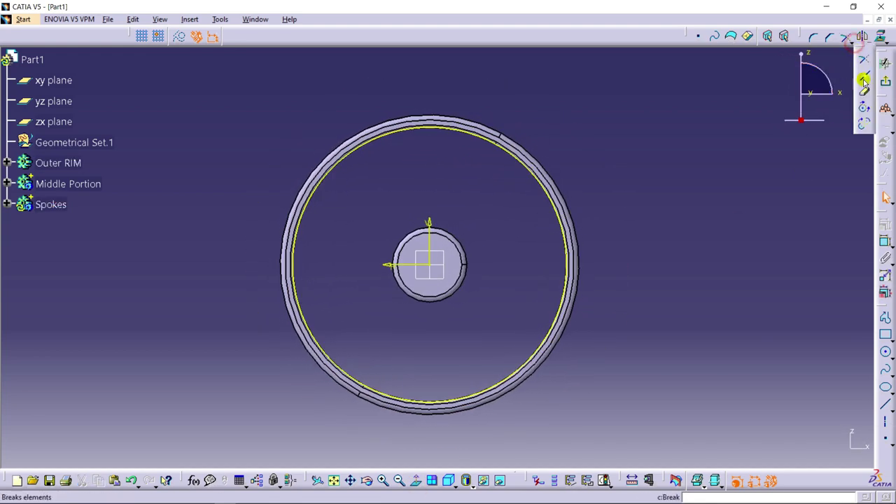
pyautogui.click(870, 44)
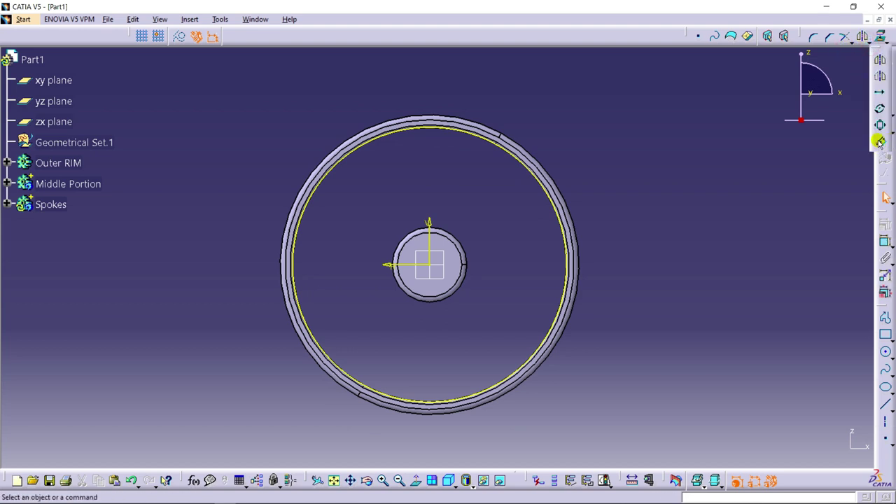
pyautogui.click(880, 141)
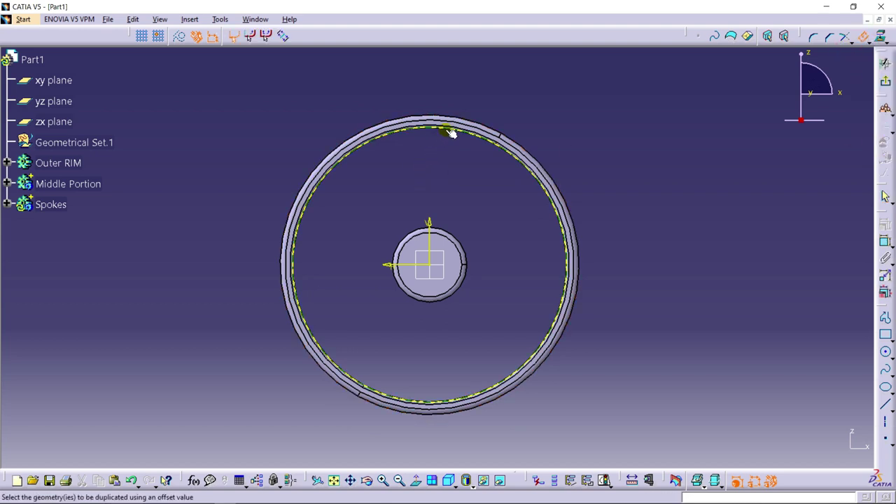
pyautogui.click(452, 133)
pyautogui.click(452, 152)
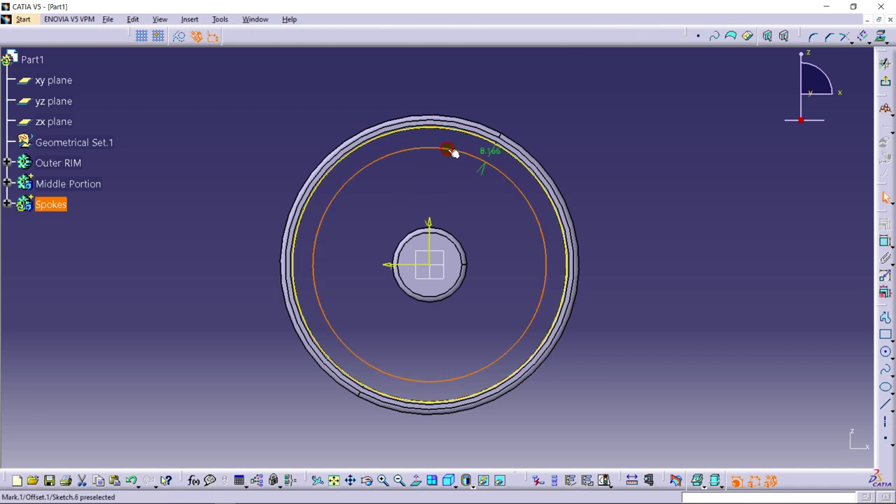
pyautogui.doubleClick(489, 151)
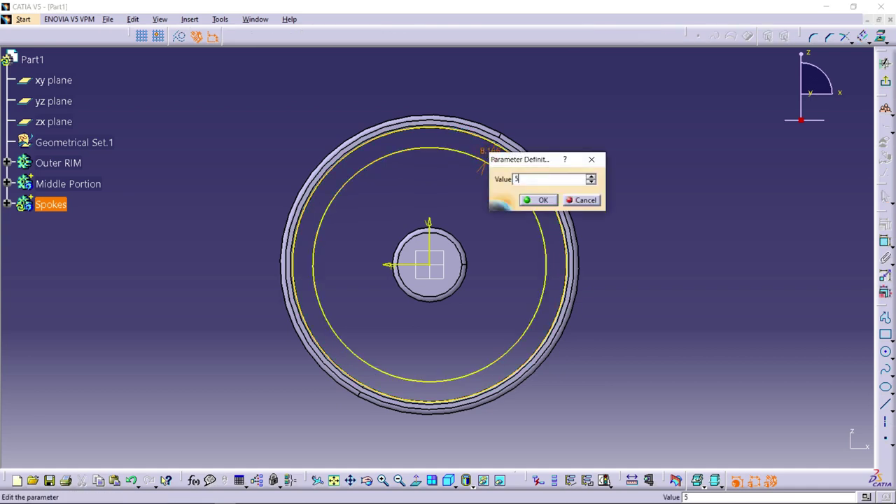
pyautogui.press('Return')
pyautogui.moveTo(560, 132); pyautogui.dragTo(579, 184, button='middle')
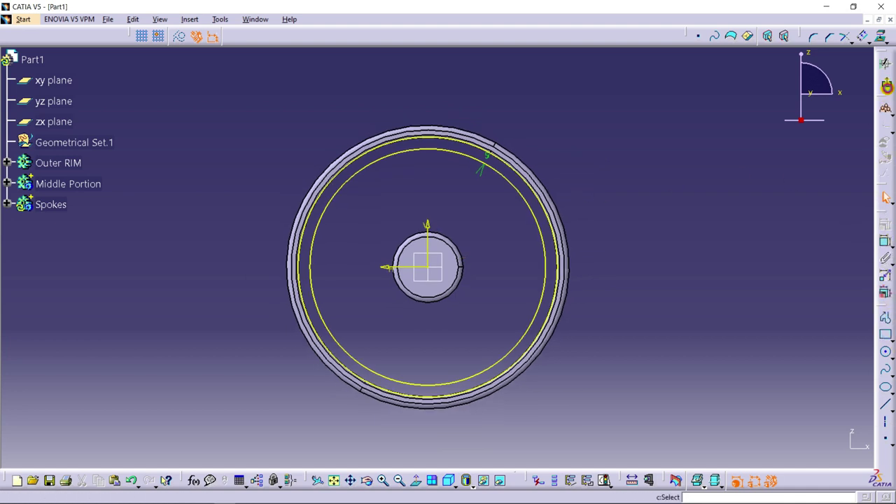
pyautogui.click(887, 85)
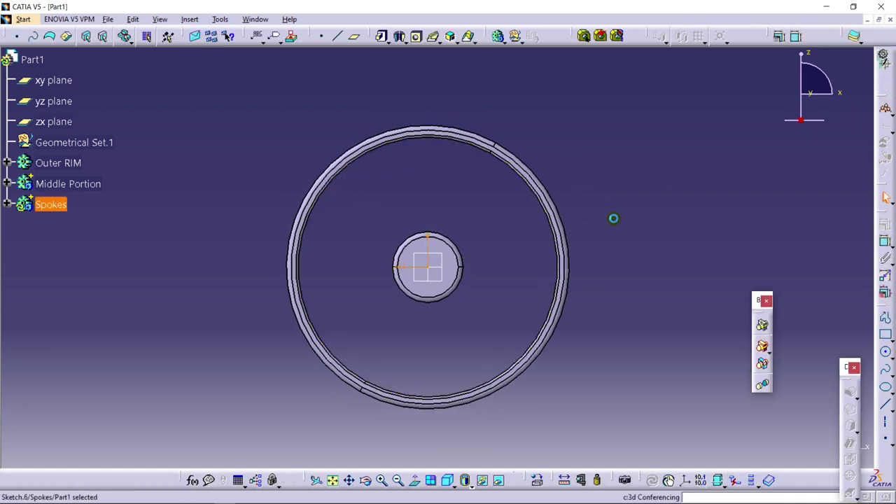
# Step: Pad Sketch.6 to a 2 mm length with mirrored extent on both sides
pyautogui.click(381, 35)
pyautogui.moveTo(582, 152); pyautogui.dragTo(470, 161, button='middle')
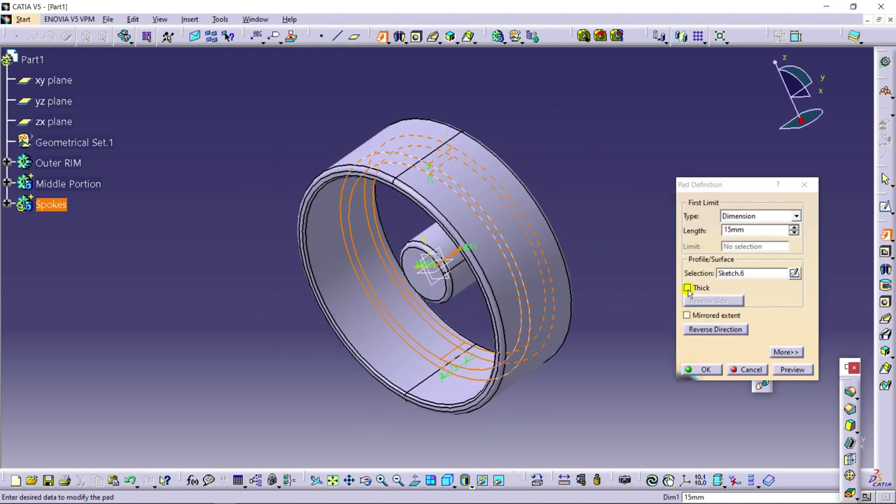
pyautogui.click(689, 315)
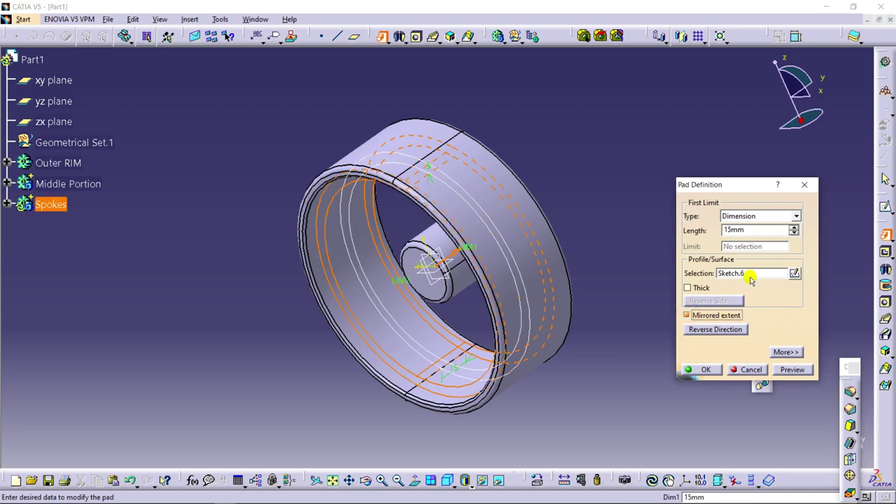
pyautogui.doubleClick(732, 231)
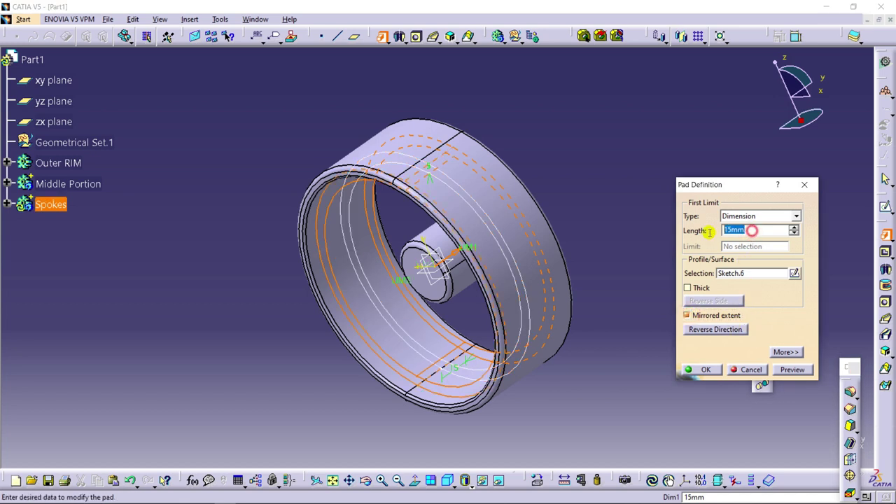
pyautogui.write('2')
pyautogui.click(794, 371)
pyautogui.moveTo(538, 284); pyautogui.dragTo(395, 242, button='middle')
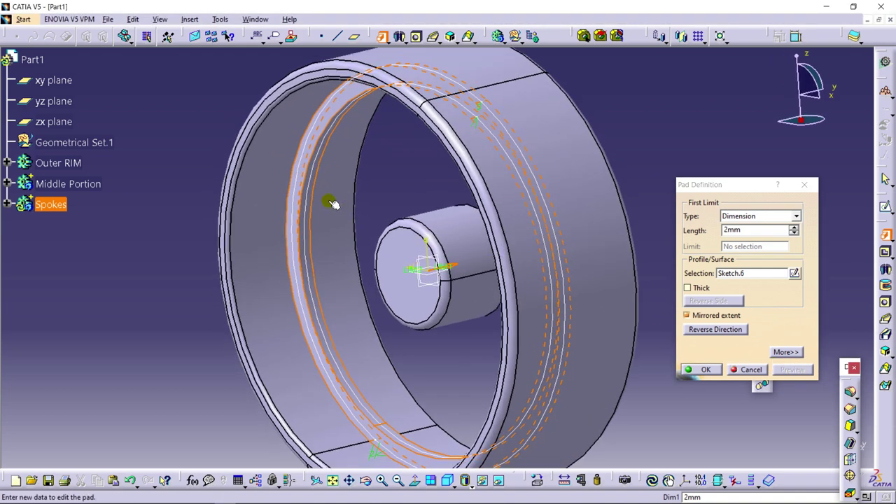
pyautogui.click(706, 370)
pyautogui.moveTo(658, 214); pyautogui.dragTo(641, 313, button='middle')
pyautogui.hotkey('alt', 'Tab')
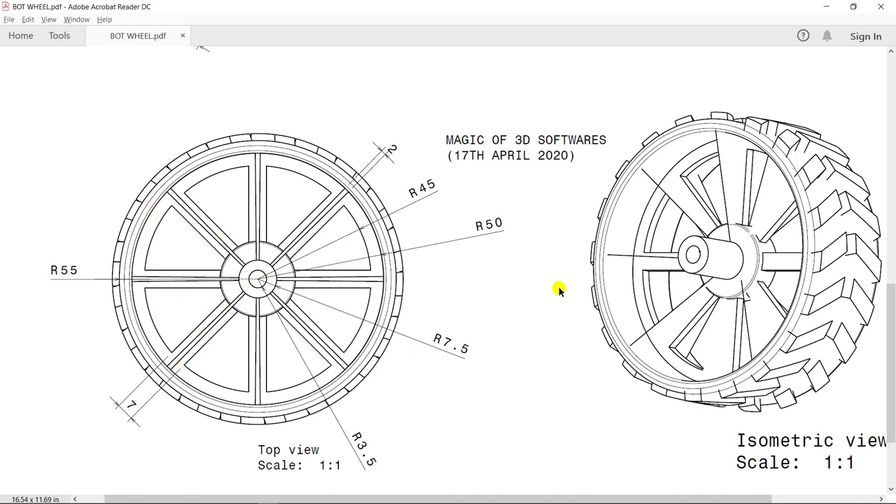
pyautogui.click(224, 494)
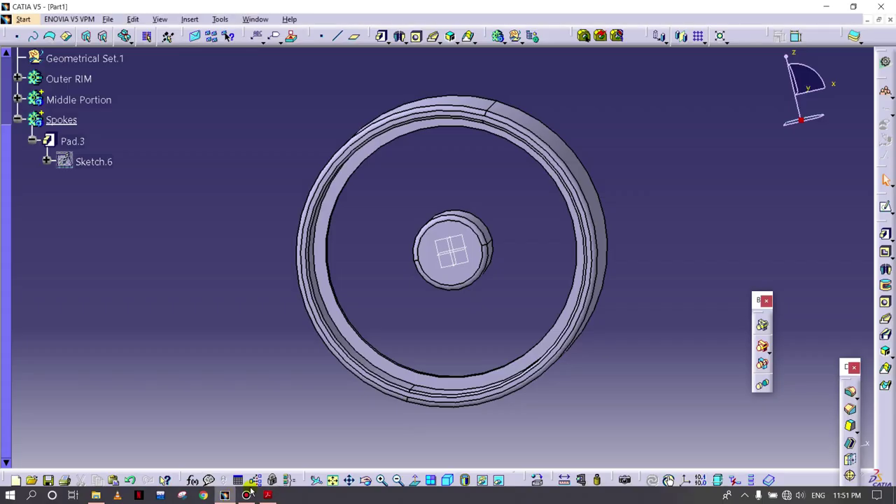
pyautogui.moveTo(368, 306); pyautogui.dragTo(409, 299, button='middle')
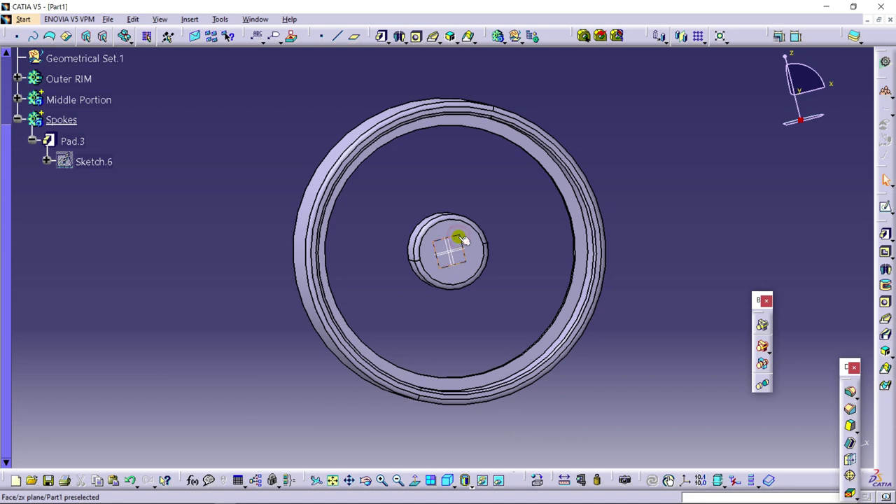
# Step: Start a zx-plane sketch and project the pad's inner edge and the hub's outer edge
pyautogui.click(885, 206)
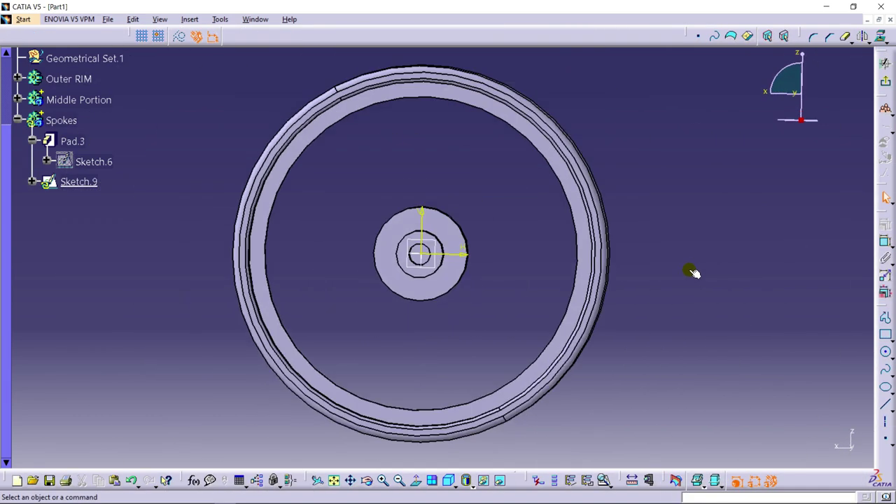
pyautogui.click(415, 479)
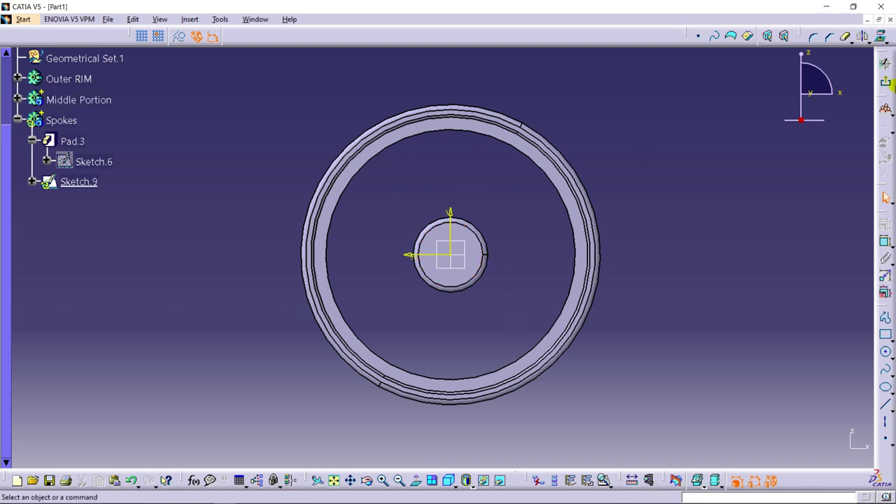
pyautogui.click(881, 36)
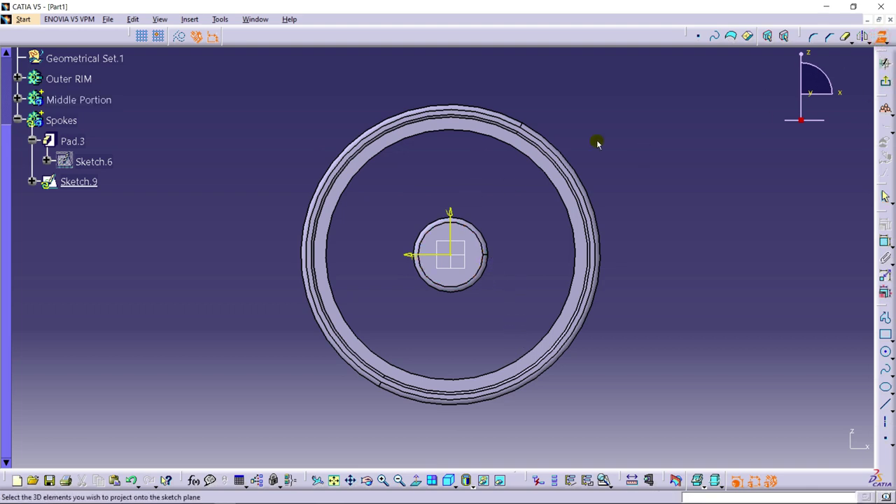
pyautogui.click(509, 145)
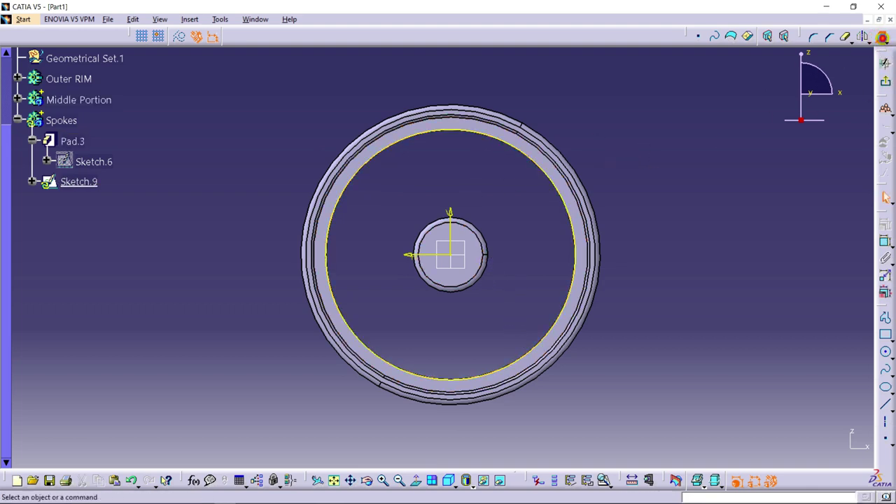
pyautogui.click(477, 223)
pyautogui.keyDown('ctrl'); pyautogui.moveTo(484, 215); pyautogui.dragTo(486, 161, button='middle'); pyautogui.keyUp('ctrl')
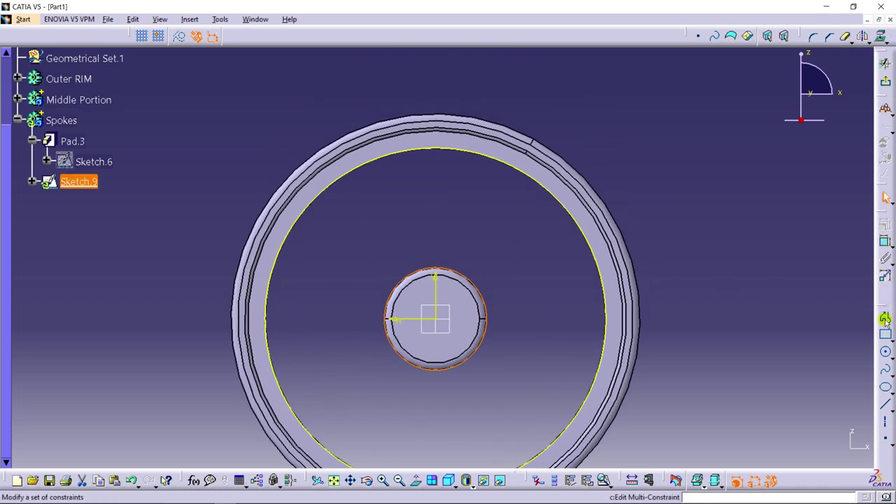
# Step: Draw two spoke lines from the inner rim circle down to the hub circle
pyautogui.click(886, 317)
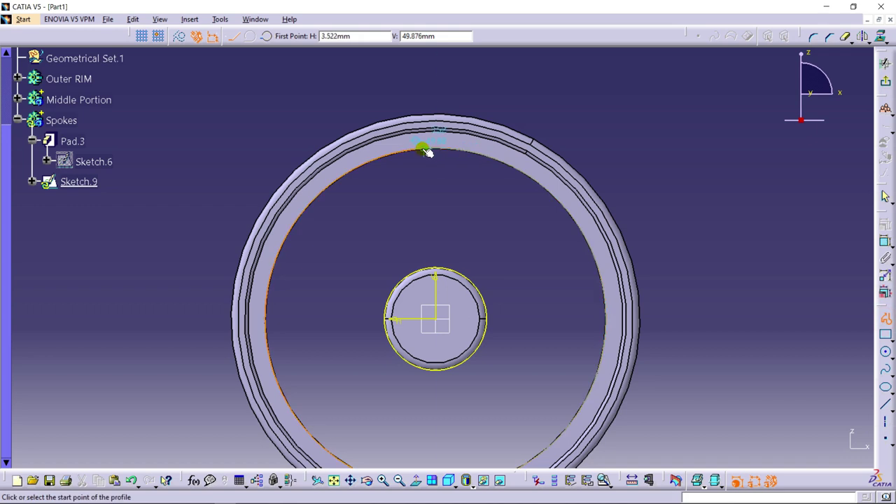
pyautogui.click(425, 150)
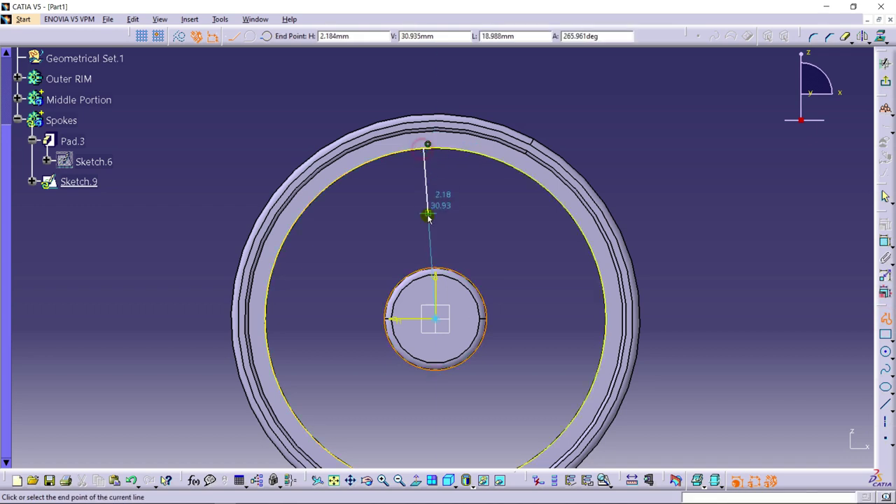
pyautogui.click(427, 267)
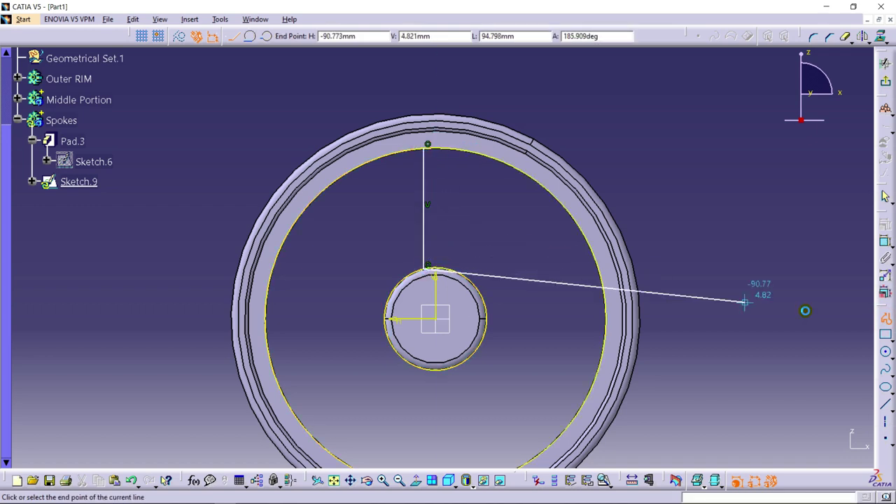
pyautogui.press('Escape')
pyautogui.click(886, 318)
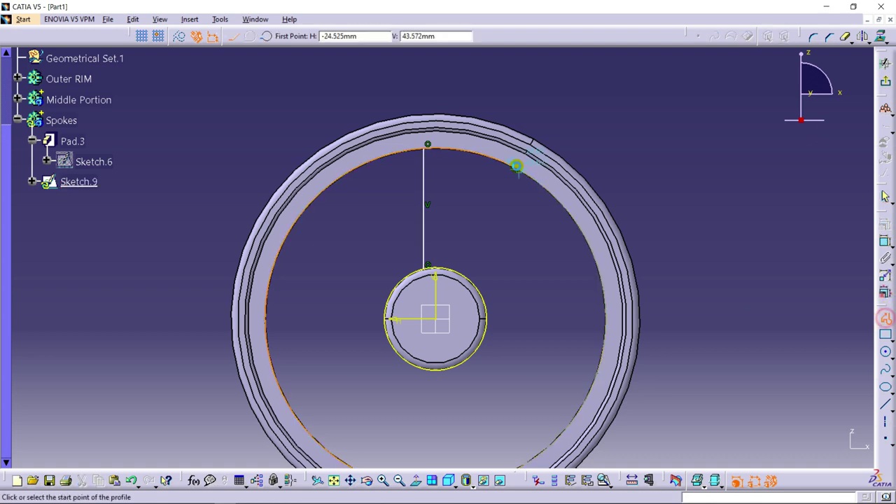
pyautogui.click(455, 148)
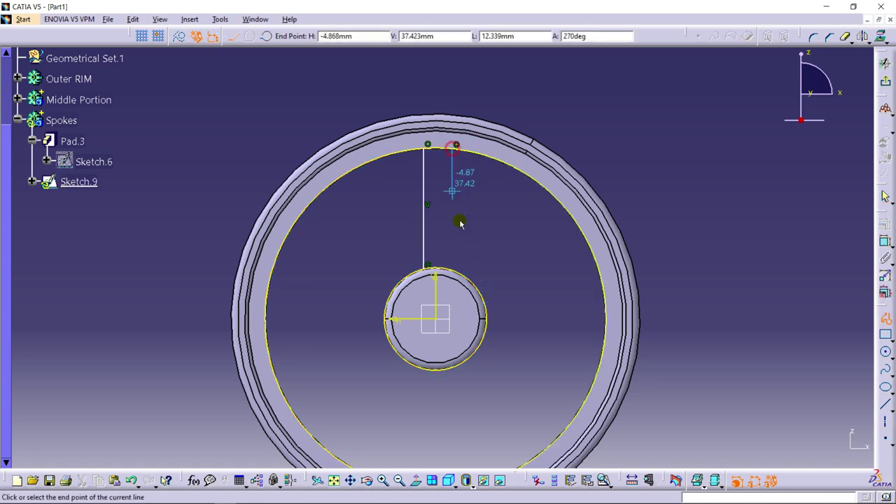
pyautogui.doubleClick(454, 268)
pyautogui.moveTo(458, 266); pyautogui.dragTo(478, 210, button='middle')
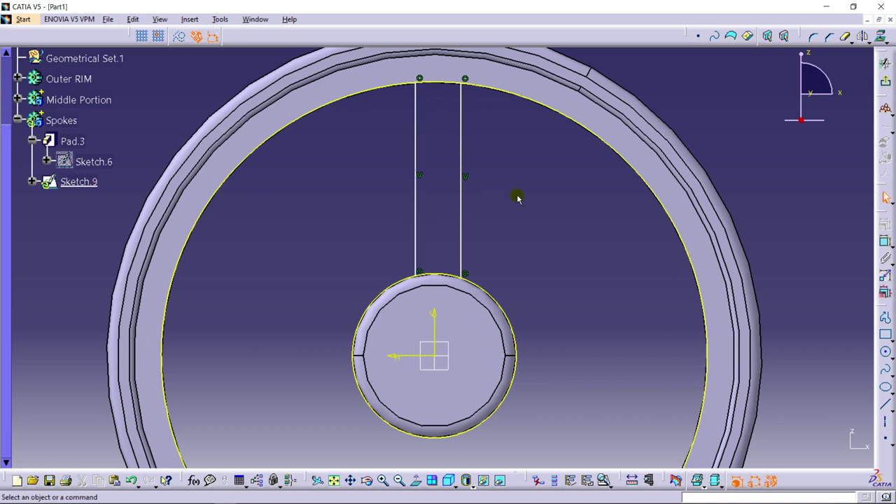
# Step: Constrain the two spoke lines symmetric about the vertical axis
pyautogui.click(415, 235)
pyautogui.keyDown('ctrl'); pyautogui.click(462, 228); pyautogui.keyUp('ctrl')
pyautogui.keyDown('ctrl'); pyautogui.click(434, 320); pyautogui.keyUp('ctrl')
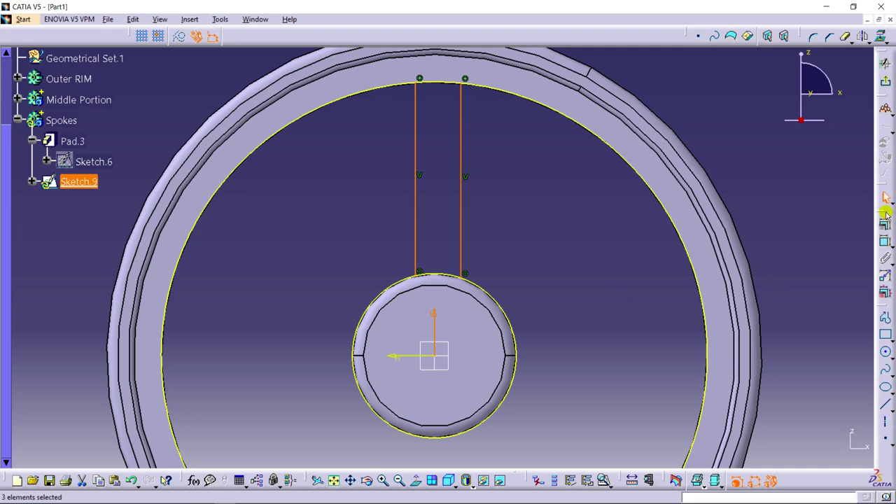
pyautogui.click(886, 217)
pyautogui.click(763, 406)
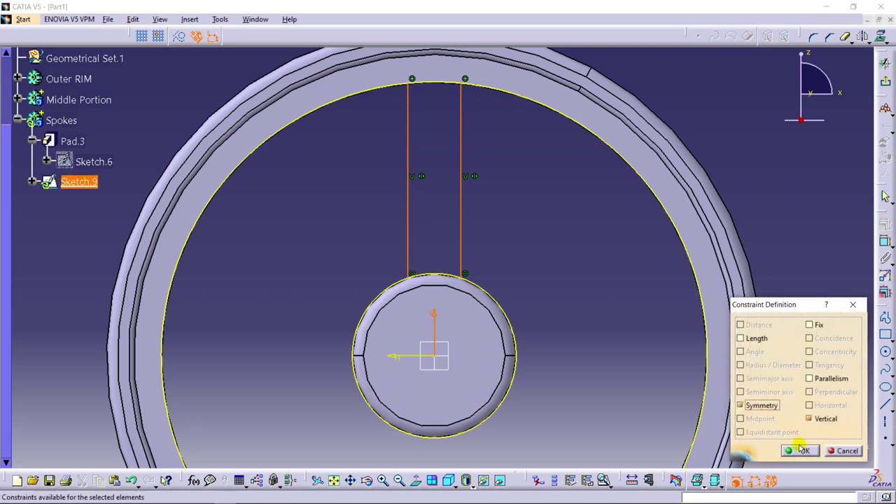
pyautogui.click(800, 449)
pyautogui.moveTo(653, 332); pyautogui.dragTo(626, 293, button='middle')
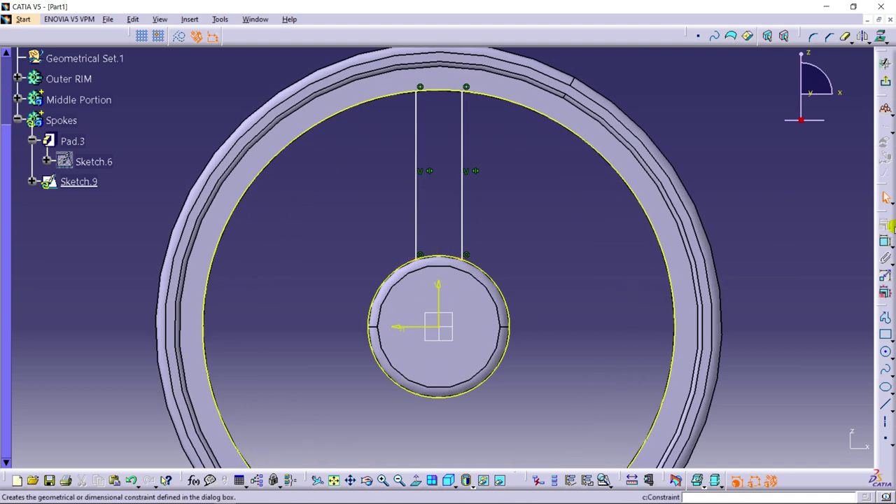
# Step: Set the distance between the two spoke lines to 7 mm
pyautogui.click(880, 245)
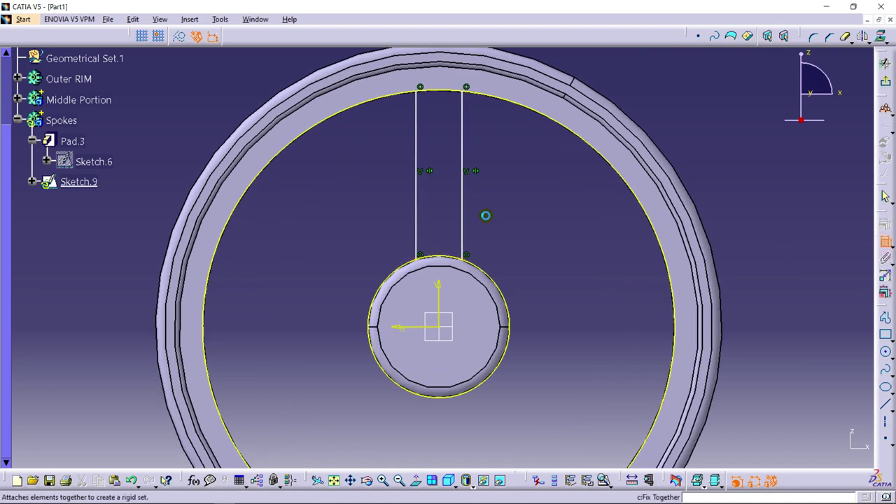
pyautogui.click(418, 214)
pyautogui.click(462, 202)
pyautogui.click(447, 203)
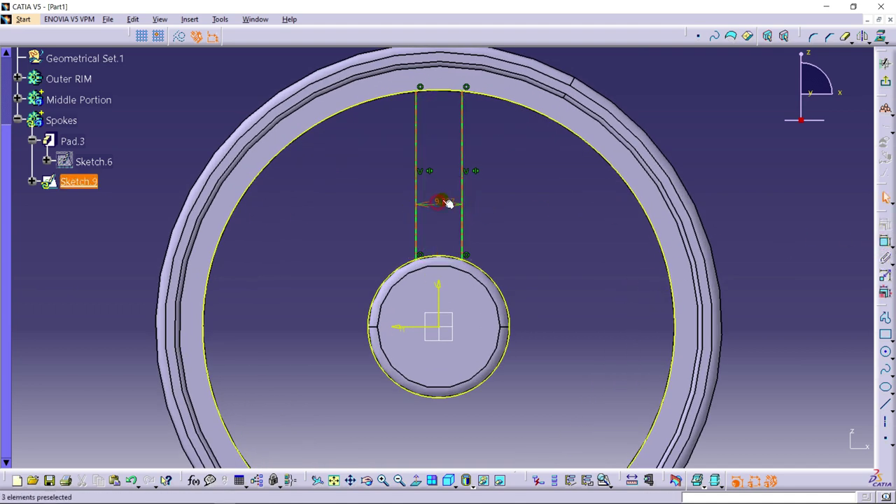
pyautogui.doubleClick(445, 203)
pyautogui.write('7')
pyautogui.press('Return')
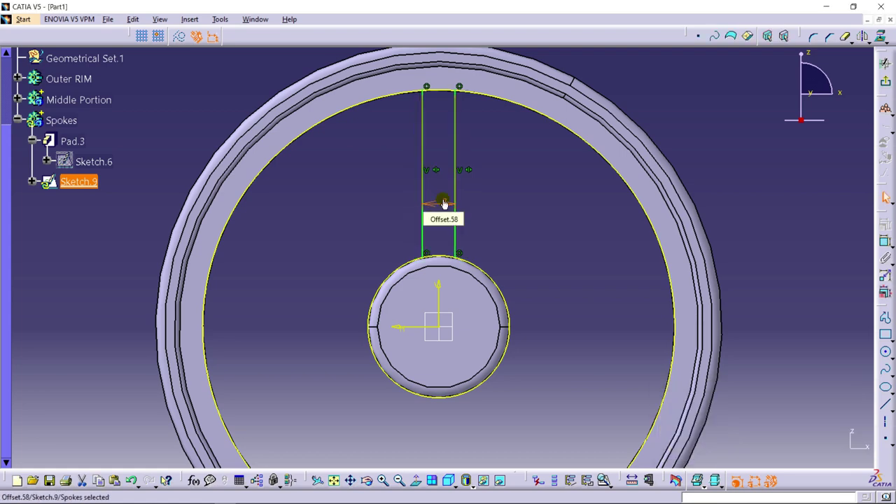
pyautogui.moveTo(542, 234)
pyautogui.mouseDown(button='middle')
pyautogui.moveTo(543, 256)
pyautogui.moveTo(545, 240)
pyautogui.mouseUp(button='middle')
# Step: Quick-trim the rim and hub circles outside the spoke lines
pyautogui.click(845, 36)
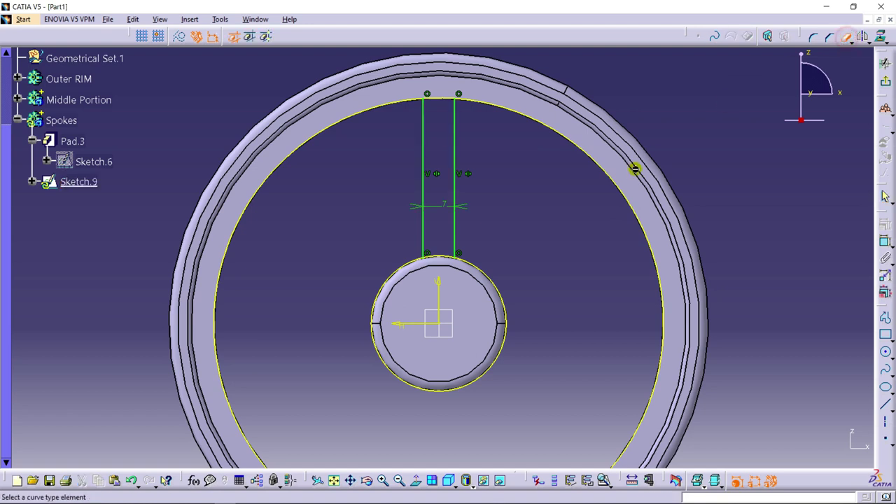
pyautogui.click(592, 159)
pyautogui.click(845, 36)
pyautogui.click(486, 279)
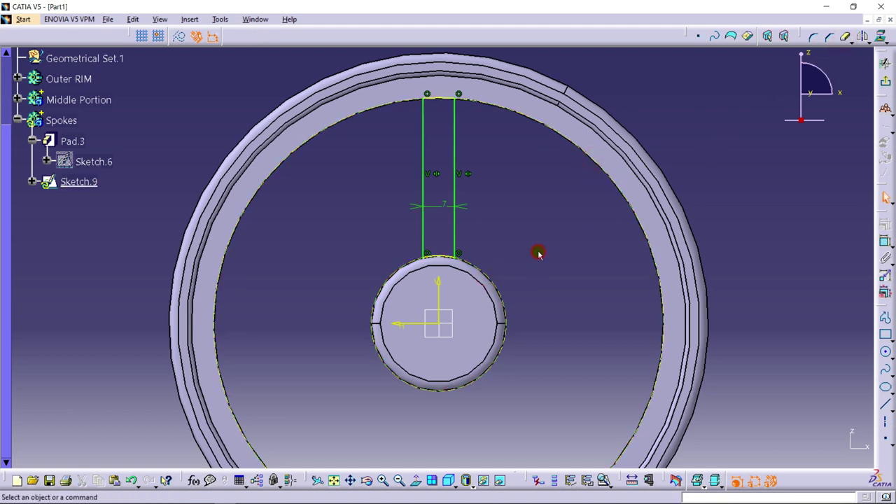
# Step: Check the spoke profile with Sketch Analysis and exit the sketch
pyautogui.click(217, 19)
pyautogui.click(284, 193)
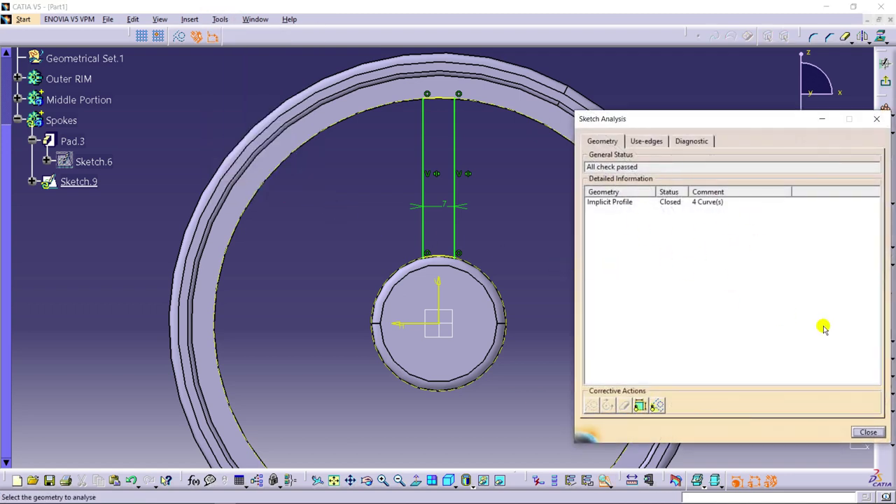
pyautogui.click(868, 432)
pyautogui.moveTo(656, 151)
pyautogui.mouseDown(button='middle')
pyautogui.moveTo(690, 210)
pyautogui.moveTo(670, 245)
pyautogui.moveTo(448, 243)
pyautogui.moveTo(499, 248)
pyautogui.mouseUp(button='middle')
pyautogui.click(886, 80)
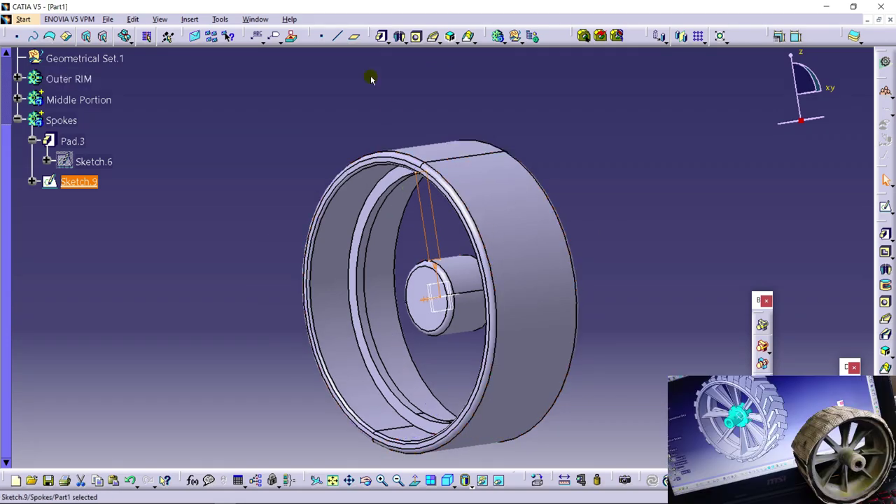
# Step: Pad Sketch.9 2 mm with mirrored extent, creating Pad.5 as one spoke
pyautogui.moveTo(389, 208)
pyautogui.mouseDown(button='middle')
pyautogui.moveTo(413, 175)
pyautogui.moveTo(358, 132)
pyautogui.moveTo(466, 190)
pyautogui.moveTo(456, 150)
pyautogui.moveTo(634, 266)
pyautogui.mouseUp(button='middle')
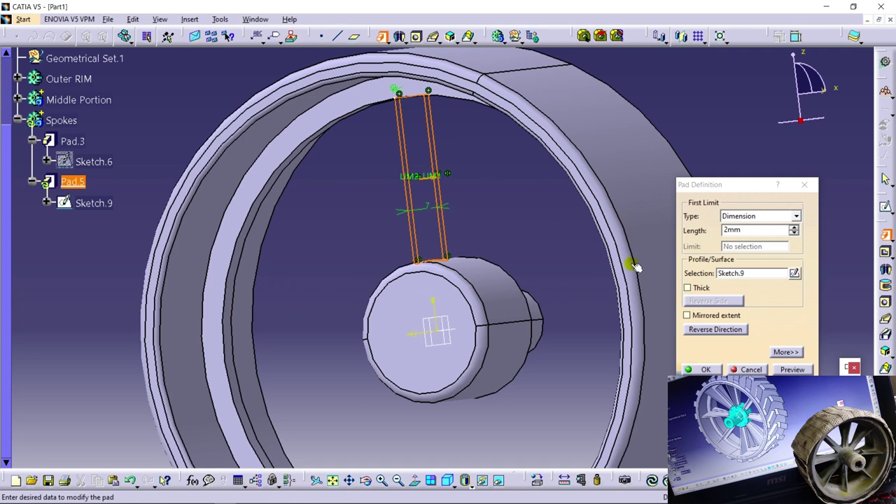
pyautogui.click(696, 315)
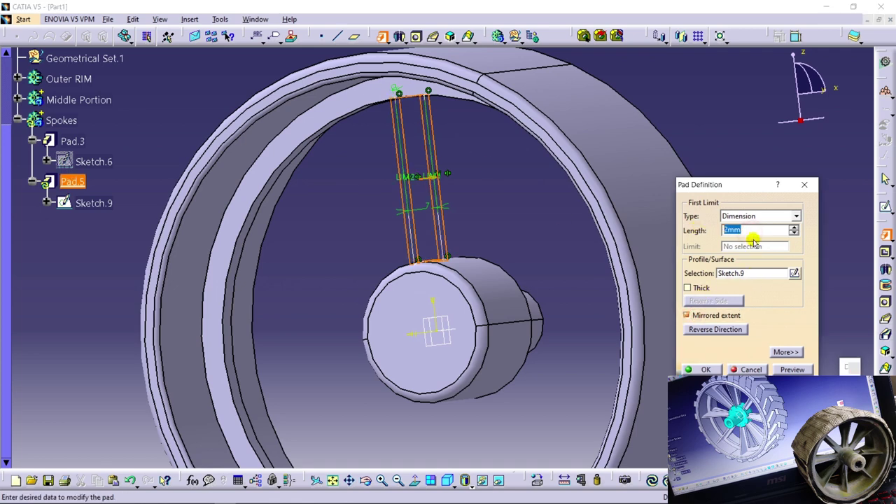
pyautogui.moveTo(658, 294); pyautogui.dragTo(615, 329, button='middle')
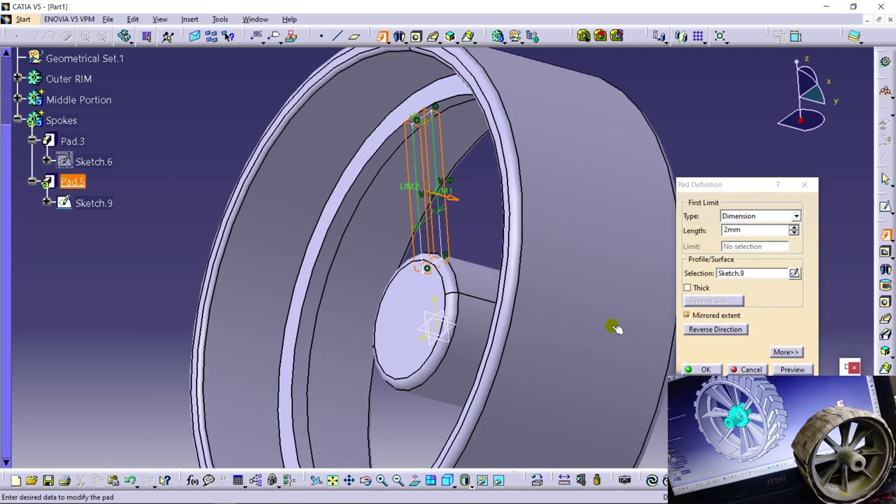
pyautogui.click(793, 369)
pyautogui.click(706, 369)
pyautogui.moveTo(508, 226); pyautogui.dragTo(598, 342, button='middle')
pyautogui.click(630, 244)
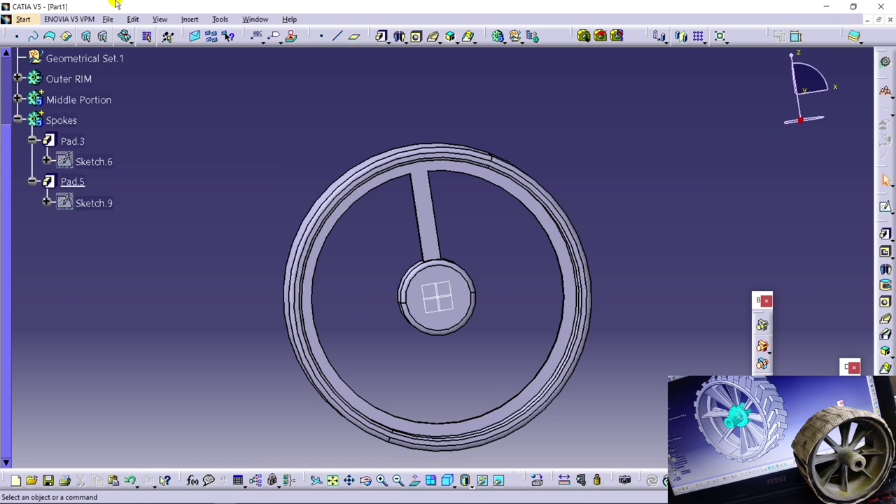
# Step: Circular-pattern Pad.5 as 8 instances at 360/8 spacing, referenced on the hub face
pyautogui.click(188, 19)
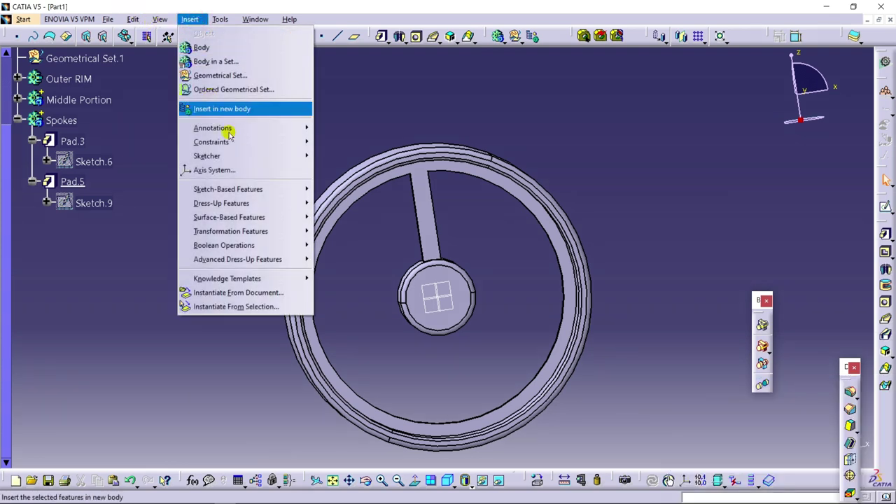
pyautogui.moveTo(258, 233)
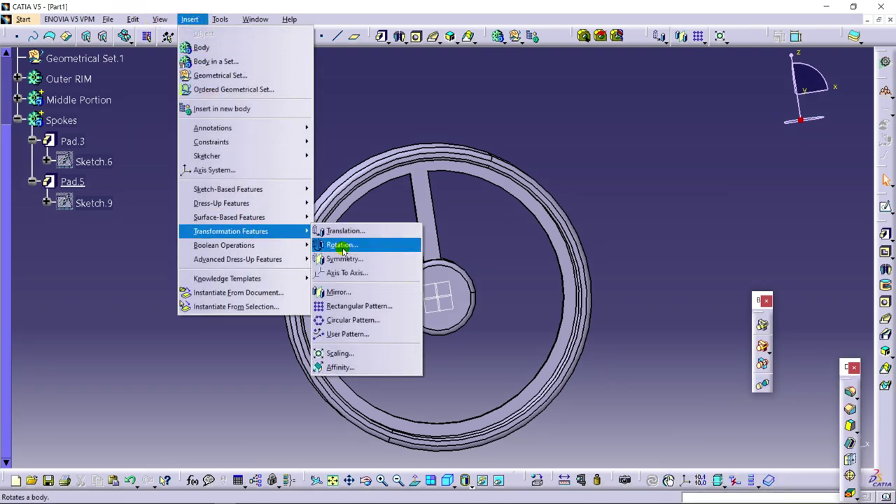
pyautogui.click(353, 320)
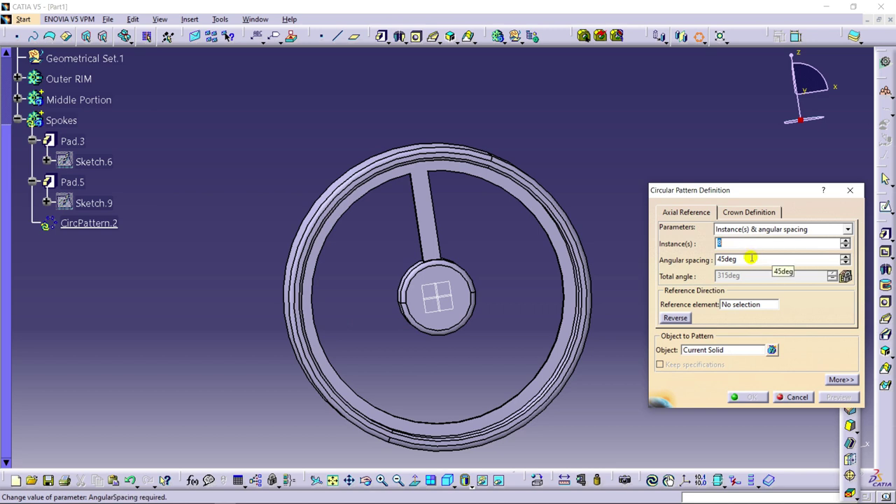
pyautogui.doubleClick(739, 262)
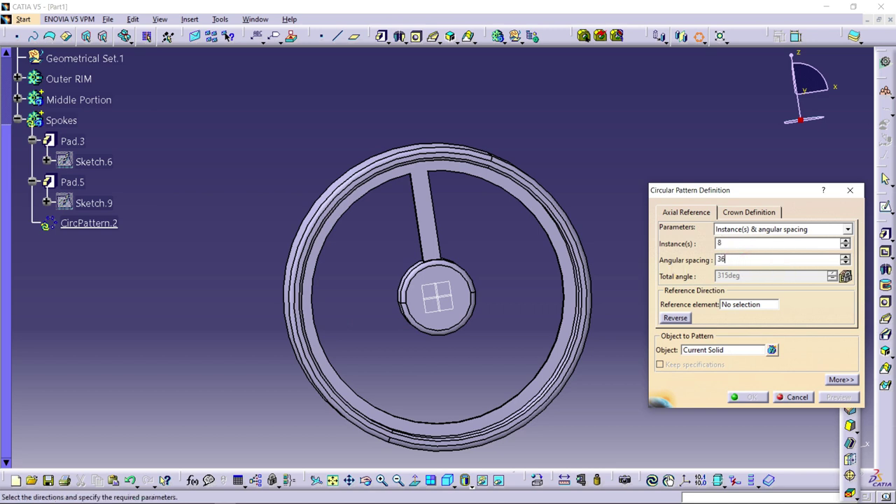
pyautogui.click(733, 352)
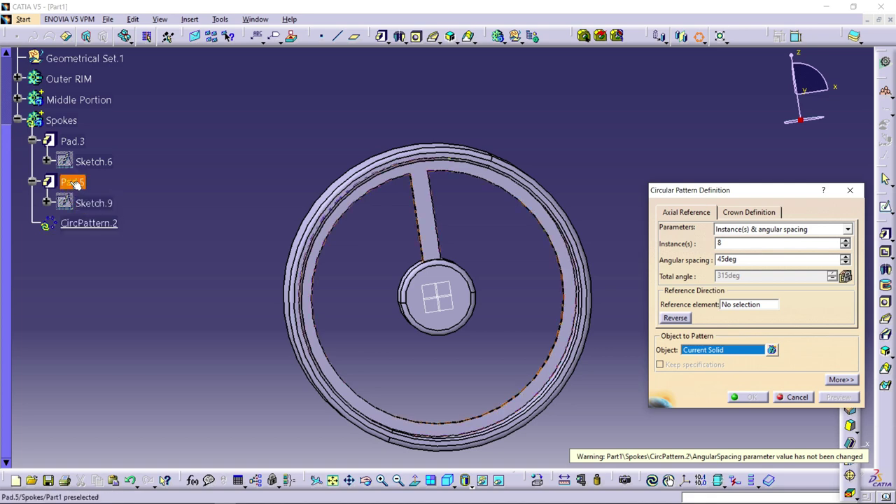
pyautogui.click(73, 183)
pyautogui.click(728, 306)
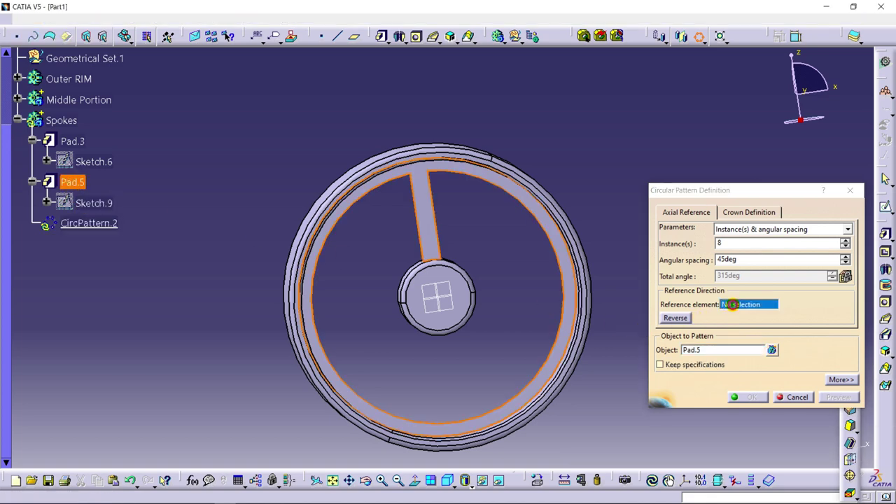
pyautogui.moveTo(341, 270); pyautogui.dragTo(350, 319, button='middle')
pyautogui.click(419, 283)
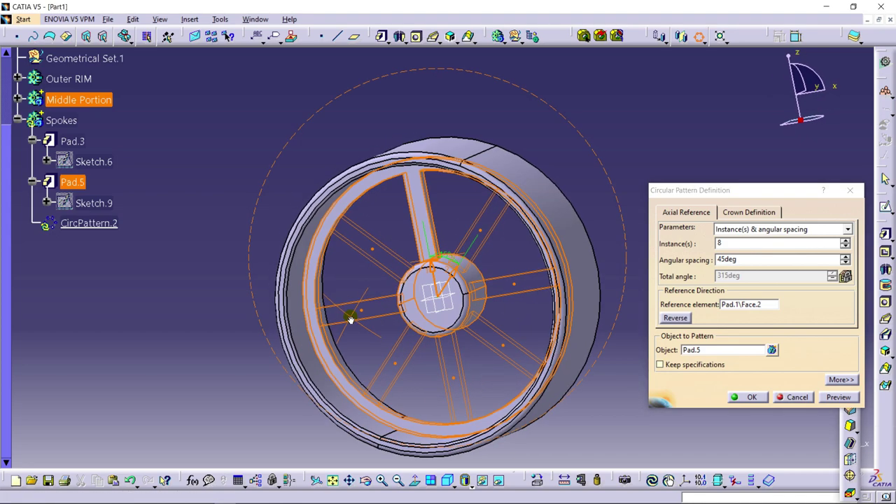
pyautogui.click(829, 397)
pyautogui.click(751, 397)
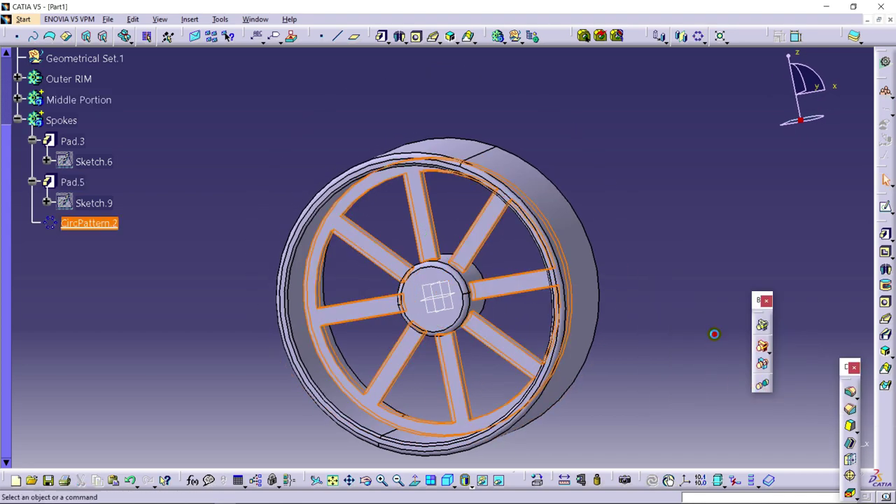
pyautogui.moveTo(647, 256); pyautogui.dragTo(487, 259, button='middle')
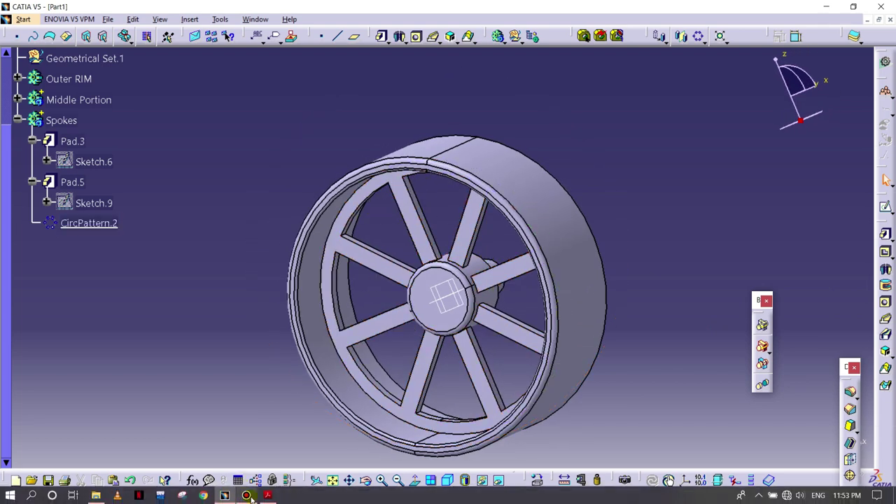
# Step: Check the BOT WHEEL reference drawing and return to the wheel model
pyautogui.click(249, 496)
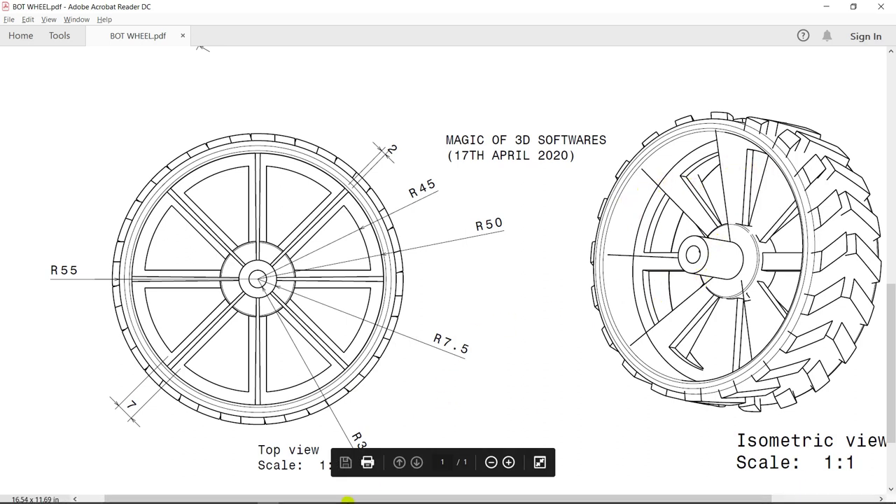
pyautogui.moveTo(267, 497)
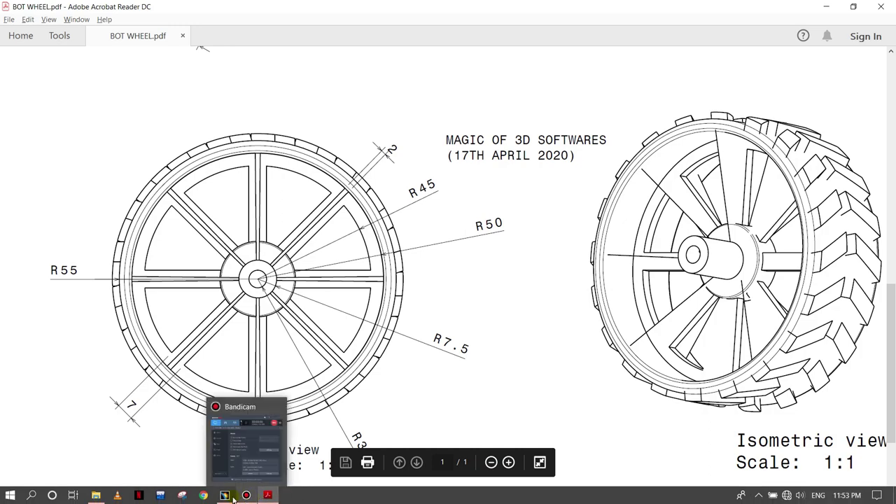
pyautogui.click(233, 497)
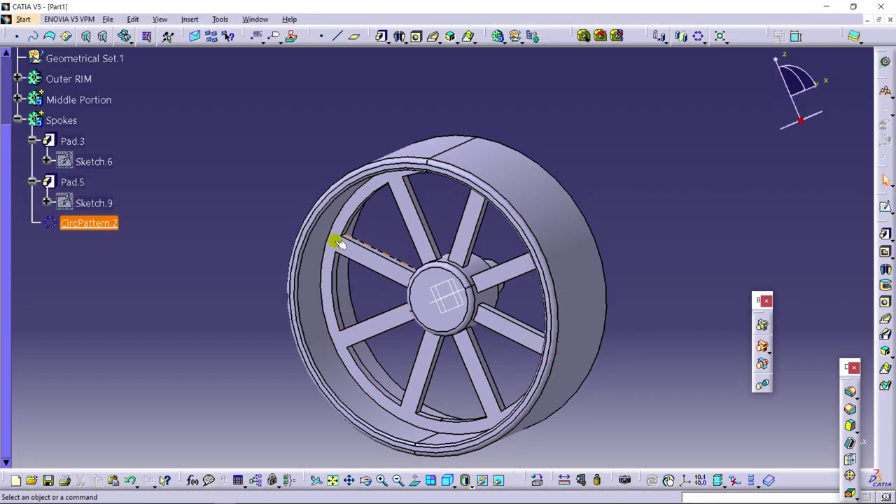
# Step: Insert a new body into the part and name it 'Outward Spokes'
pyautogui.click(18, 119)
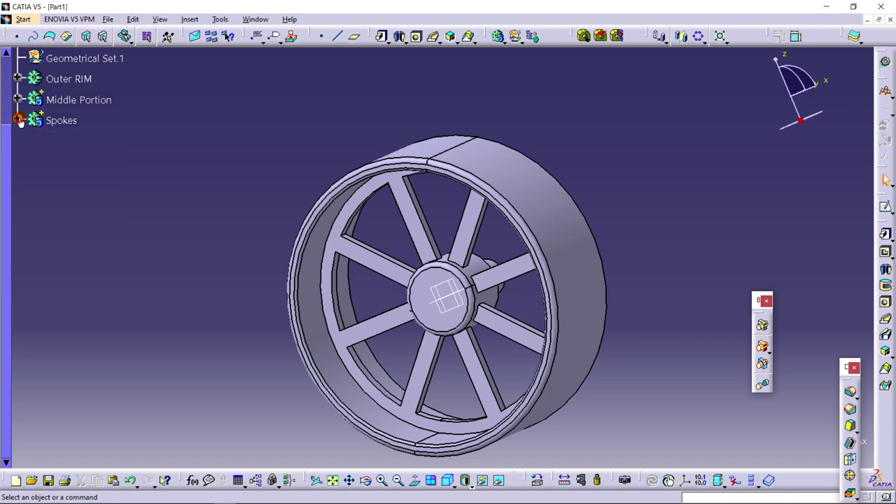
pyautogui.click(190, 19)
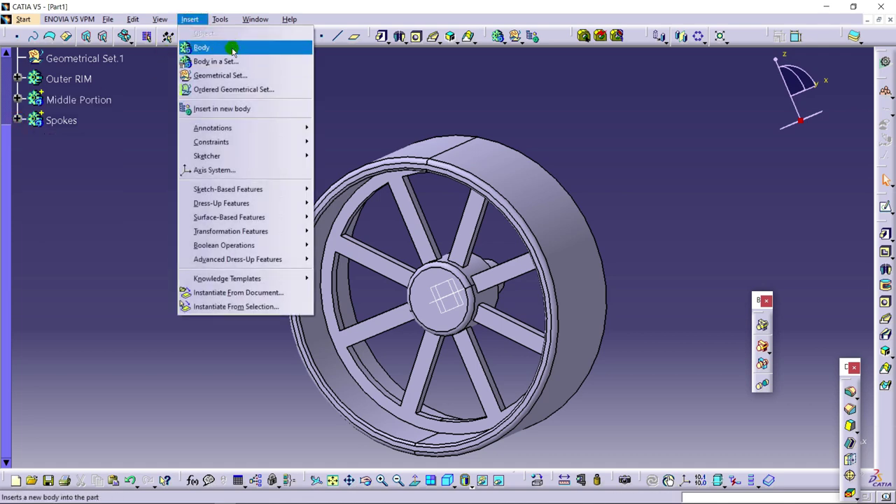
pyautogui.click(222, 47)
pyautogui.rightClick(75, 142)
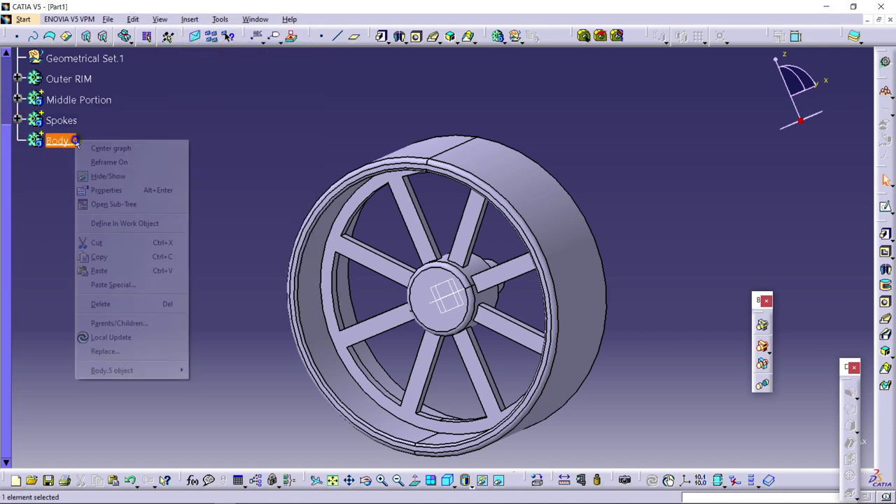
pyautogui.click(106, 190)
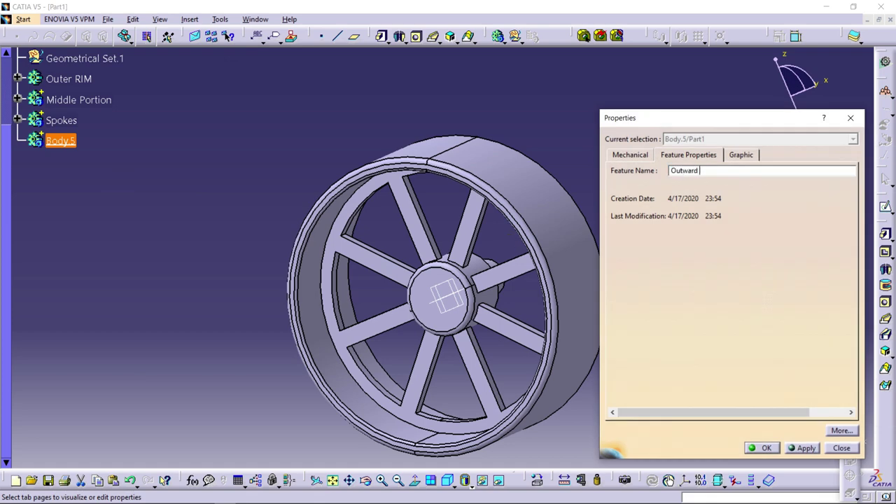
pyautogui.write('Outward Spokes')
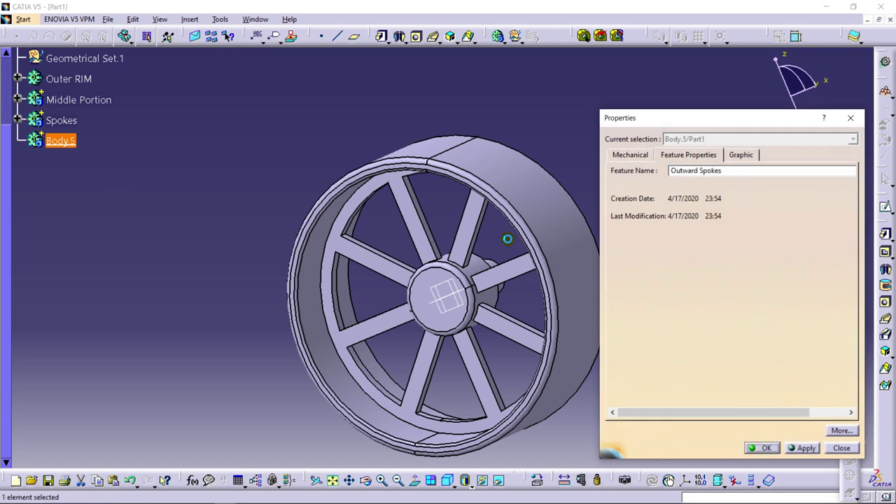
pyautogui.press('Return')
# Step: Rotate the wheel to inspect the rim's side
pyautogui.click(418, 234)
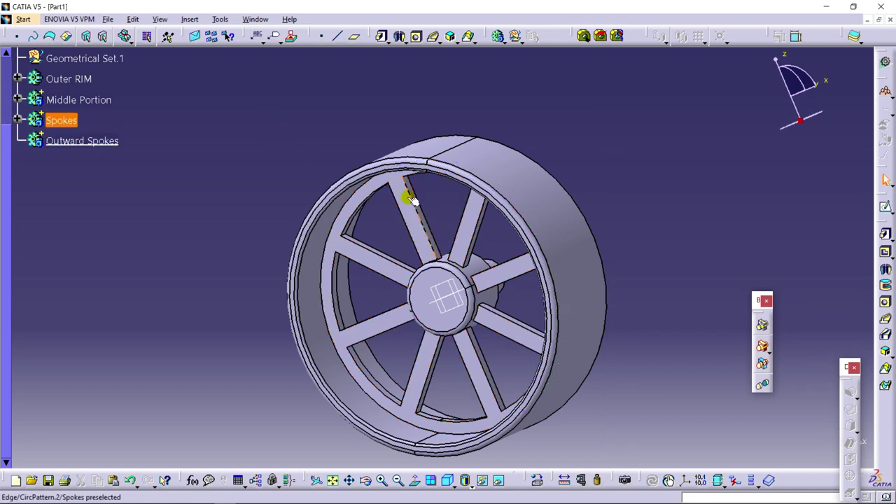
pyautogui.click(440, 186)
pyautogui.moveTo(336, 139); pyautogui.dragTo(452, 284, button='middle')
pyautogui.moveTo(425, 194); pyautogui.dragTo(406, 130, button='middle')
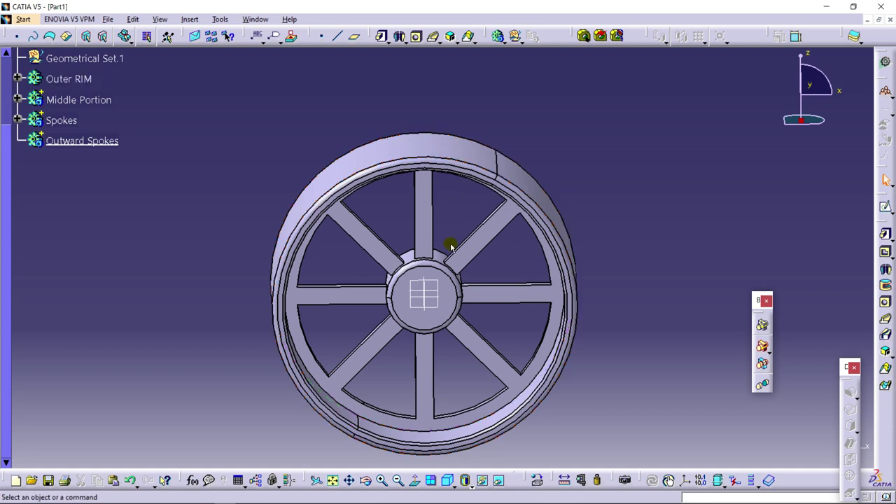
pyautogui.moveTo(449, 260); pyautogui.dragTo(427, 184, button='middle')
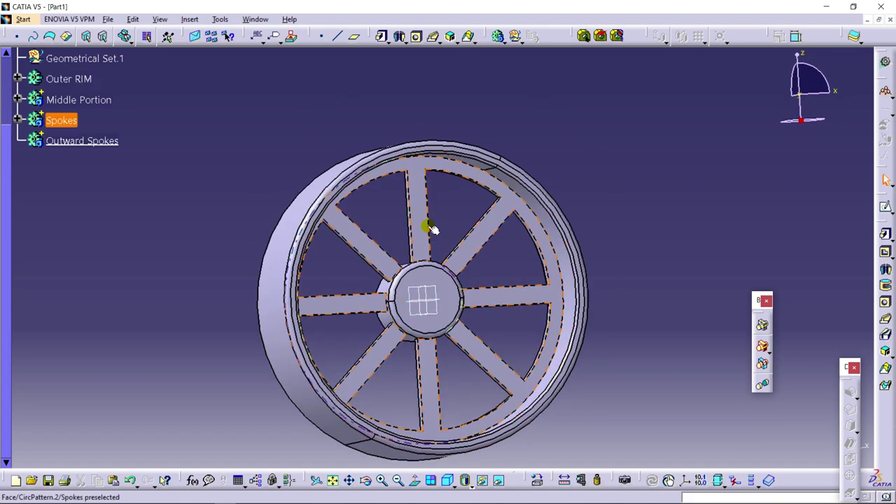
pyautogui.moveTo(425, 273); pyautogui.dragTo(403, 338, button='middle')
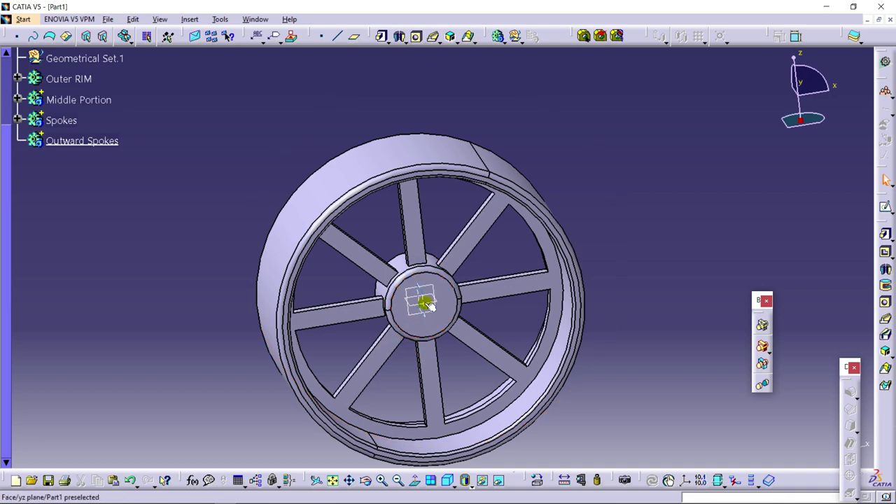
# Step: Start a sketch on the xy plane and draw a small rectangle near the origin
pyautogui.click(884, 208)
pyautogui.moveTo(603, 233)
pyautogui.mouseDown(button='middle')
pyautogui.moveTo(548, 166)
pyautogui.moveTo(703, 233)
pyautogui.mouseUp(button='middle')
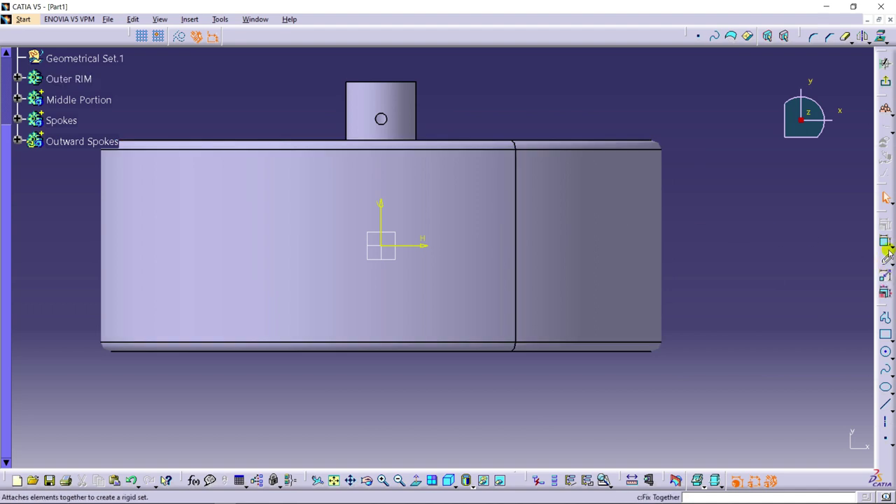
pyautogui.click(885, 334)
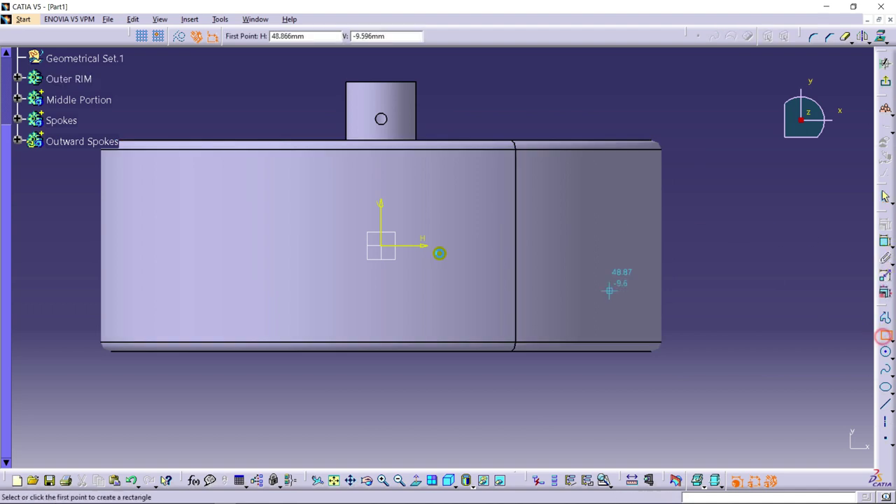
pyautogui.click(372, 219)
pyautogui.click(391, 271)
pyautogui.moveTo(402, 252); pyautogui.dragTo(448, 270, button='middle')
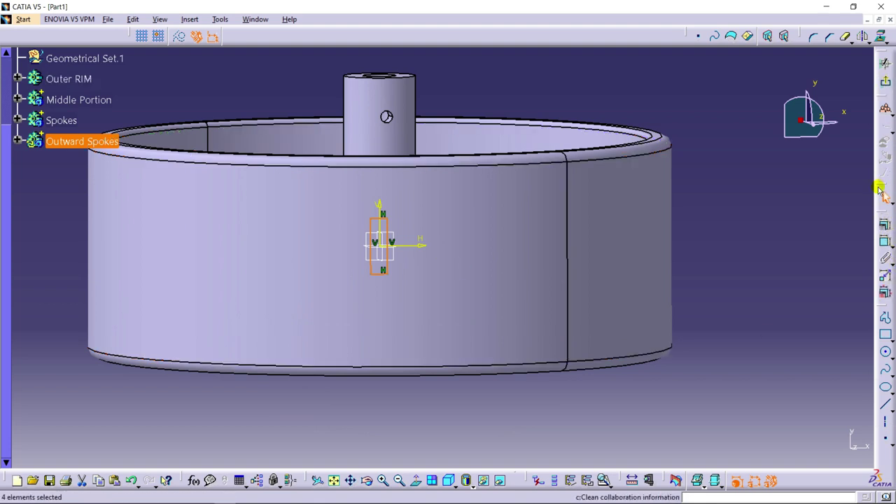
pyautogui.click(414, 482)
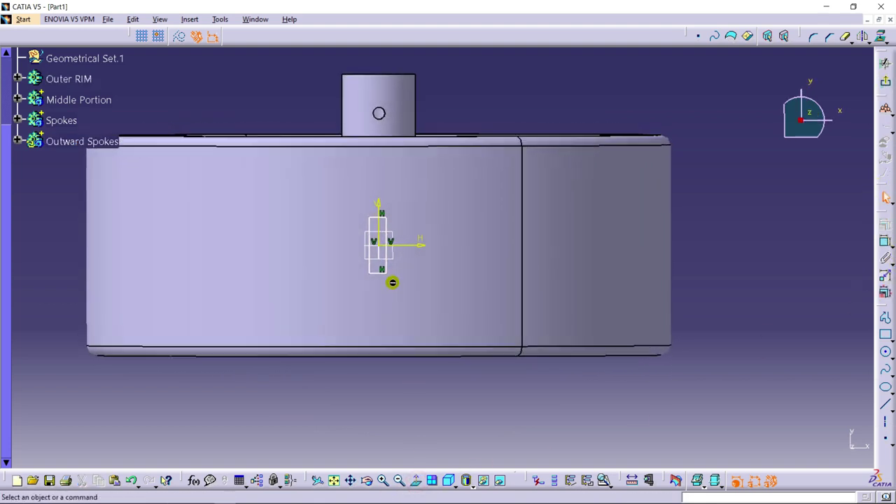
pyautogui.moveTo(372, 348)
pyautogui.mouseDown(button='middle')
pyautogui.moveTo(520, 360)
pyautogui.moveTo(520, 334)
pyautogui.moveTo(466, 240)
pyautogui.mouseUp(button='middle')
# Step: Constrain the rectangle's opposite sides symmetric about the V and H axes
pyautogui.click(467, 240)
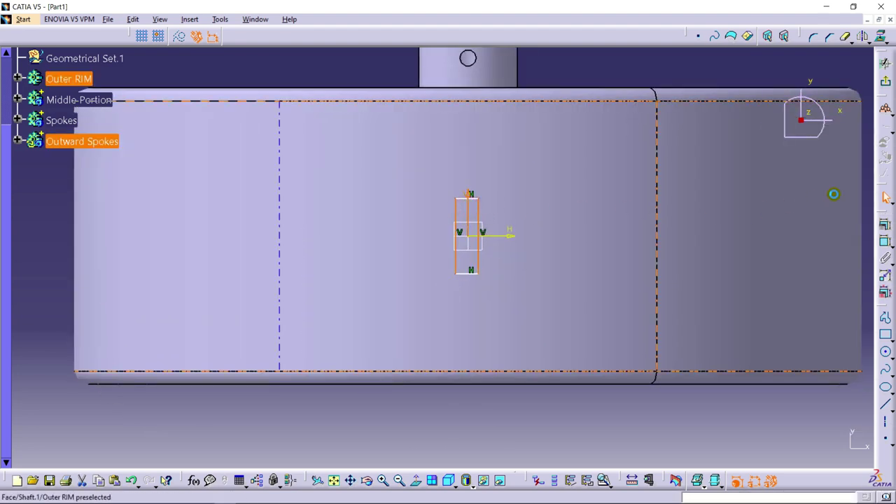
pyautogui.click(887, 226)
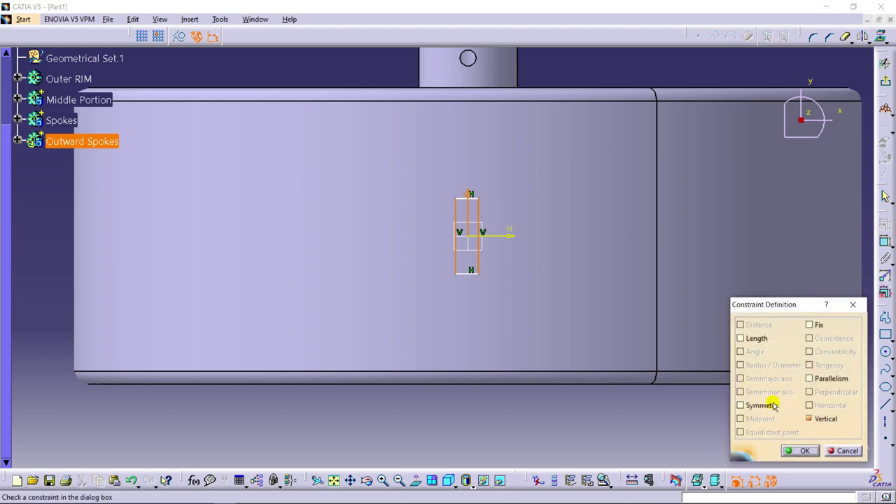
pyautogui.click(741, 405)
pyautogui.click(804, 451)
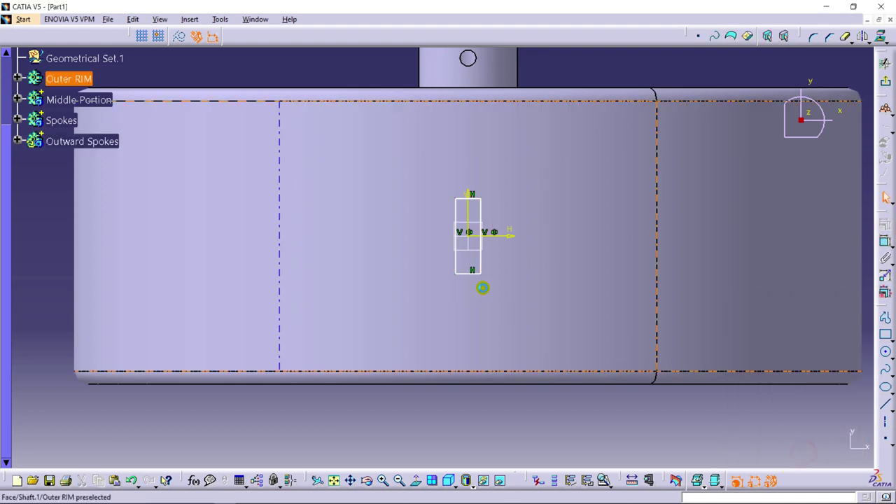
pyautogui.click(466, 199)
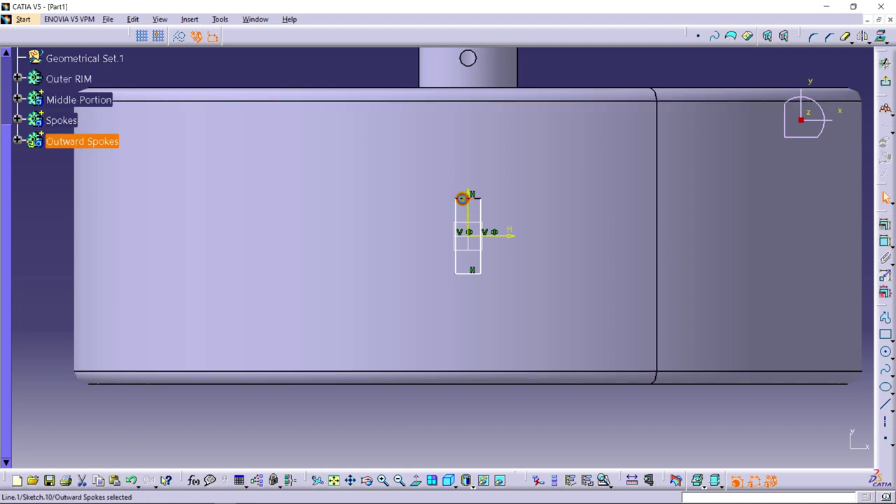
pyautogui.keyDown('ctrl'); pyautogui.click(468, 273); pyautogui.keyUp('ctrl')
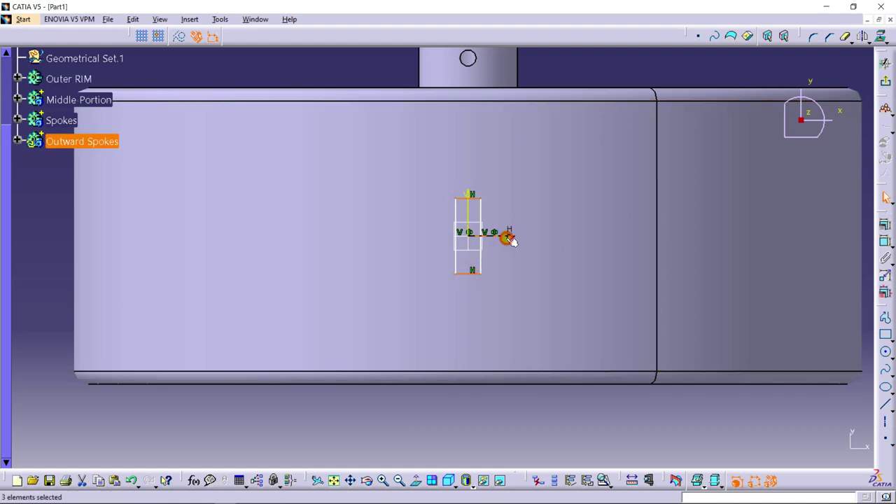
pyautogui.click(885, 224)
pyautogui.click(763, 404)
pyautogui.click(800, 451)
# Step: Resize the rectangle shorter and slightly taller, then exit the sketch
pyautogui.moveTo(479, 202)
pyautogui.mouseDown()
pyautogui.moveTo(478, 220)
pyautogui.moveTo(456, 235)
pyautogui.moveTo(463, 237)
pyautogui.mouseUp()
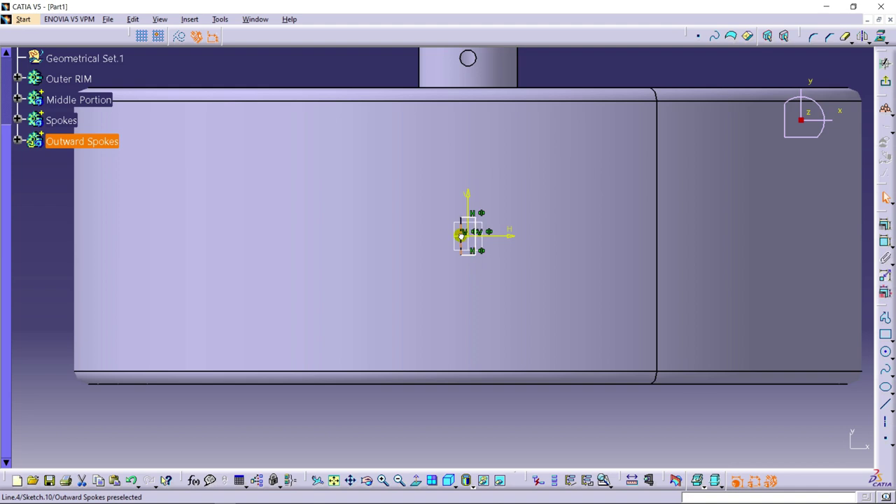
pyautogui.moveTo(478, 237); pyautogui.dragTo(483, 196, button='middle')
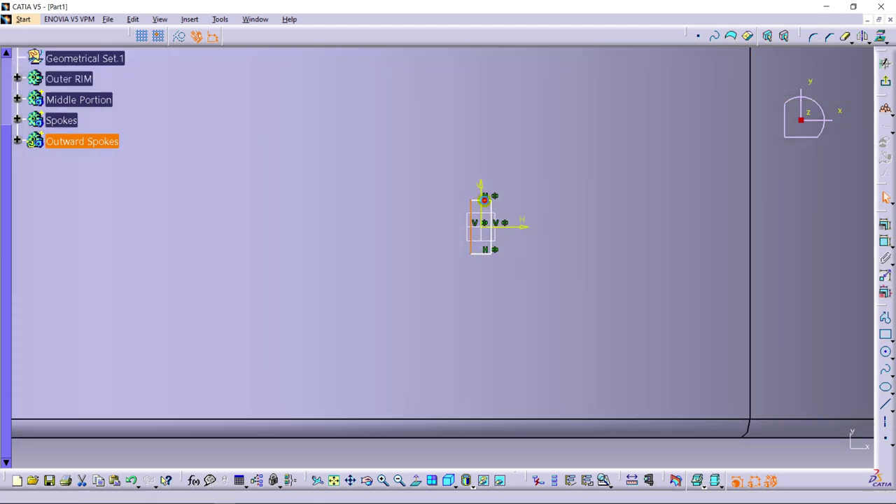
pyautogui.moveTo(486, 198); pyautogui.dragTo(487, 195)
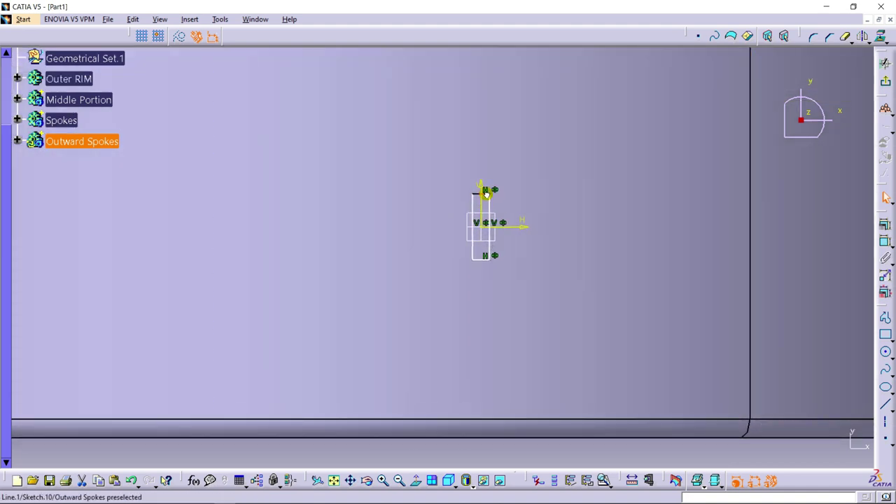
pyautogui.click(885, 81)
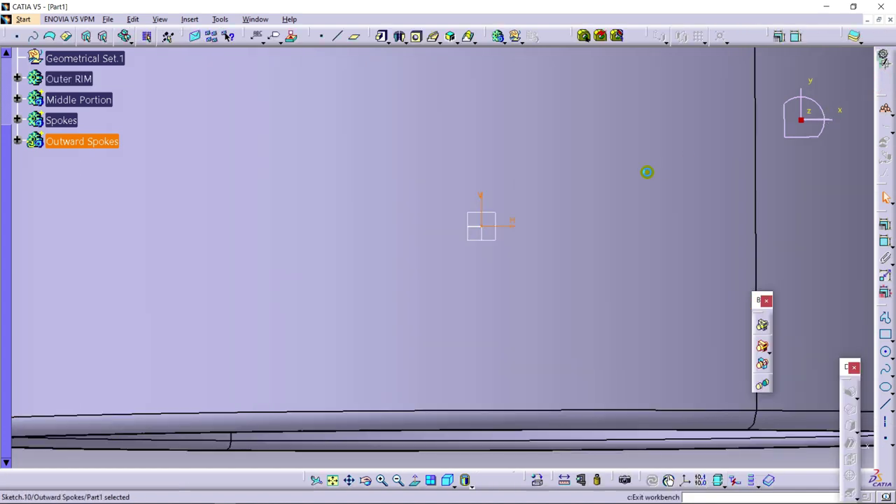
pyautogui.moveTo(475, 305); pyautogui.dragTo(500, 357, button='middle')
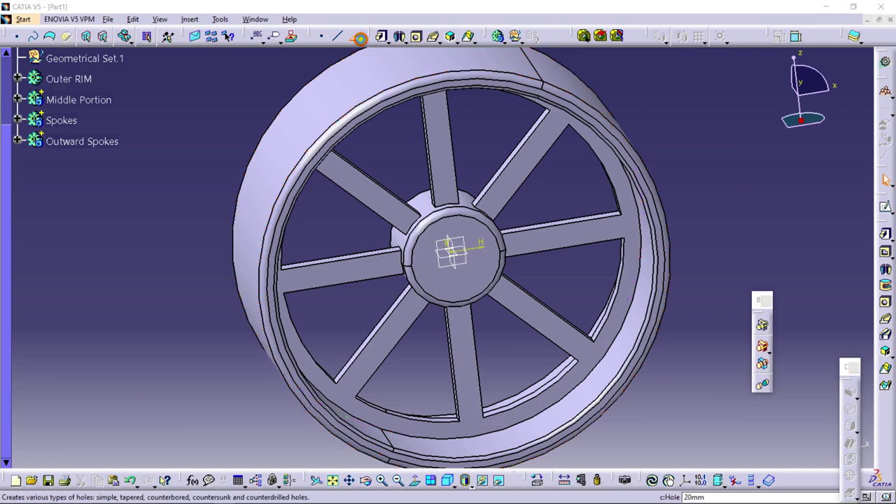
# Step: Create Plane.1 offset 56 mm from the xy plane
pyautogui.click(354, 35)
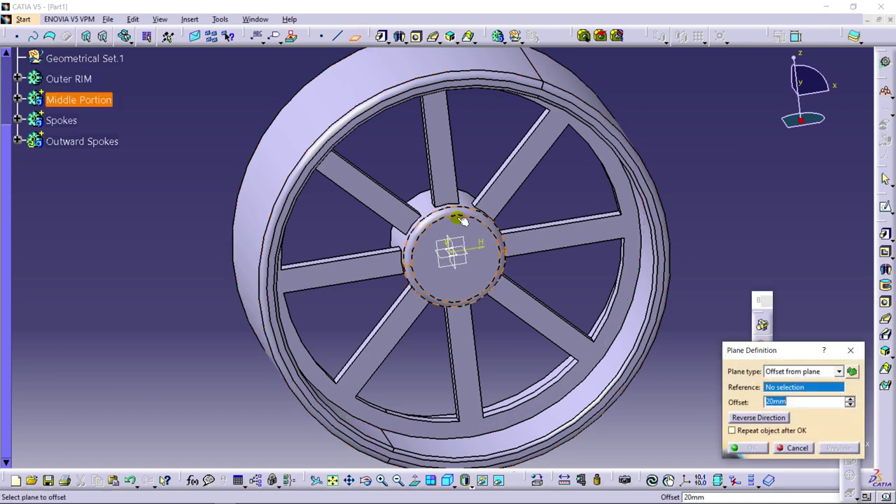
pyautogui.click(467, 256)
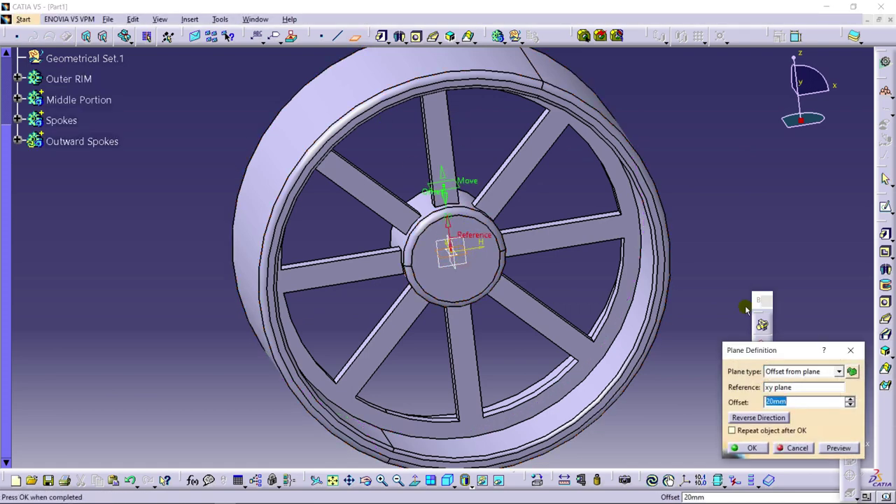
pyautogui.moveTo(446, 190); pyautogui.dragTo(430, 90)
pyautogui.moveTo(430, 91); pyautogui.dragTo(424, 126, button='middle')
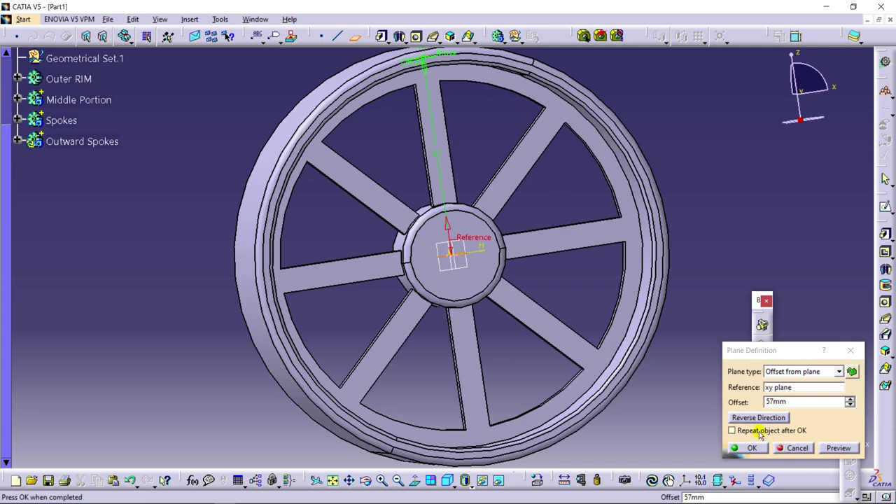
pyautogui.doubleClick(778, 402)
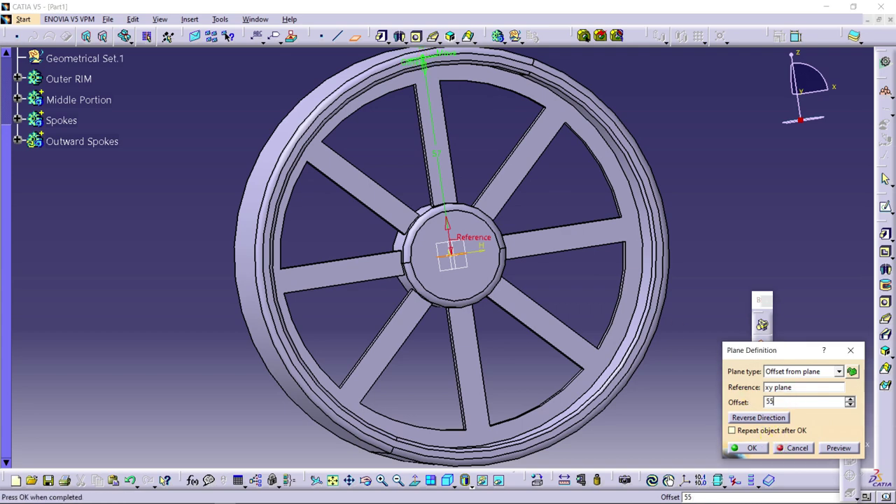
pyautogui.click(837, 449)
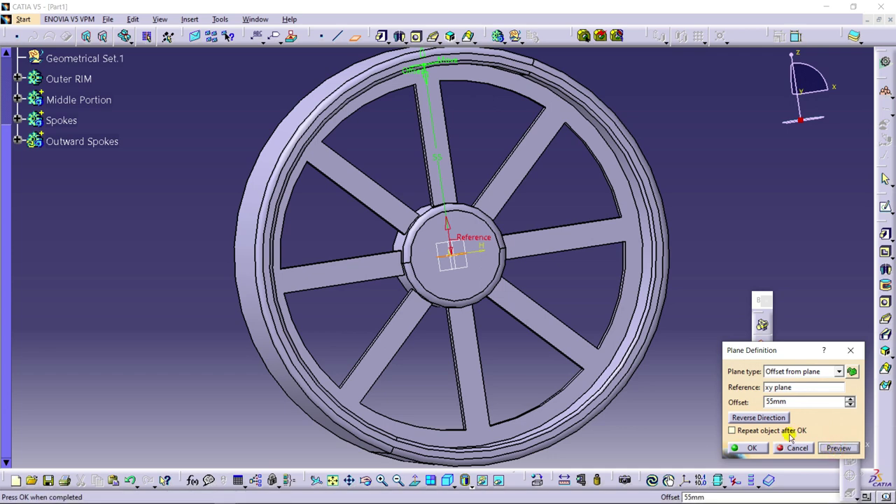
pyautogui.doubleClick(790, 402)
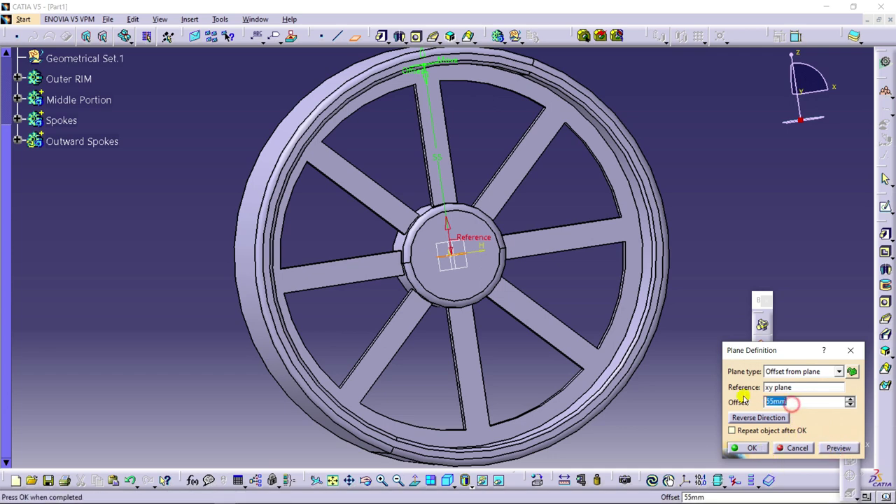
pyautogui.click(838, 448)
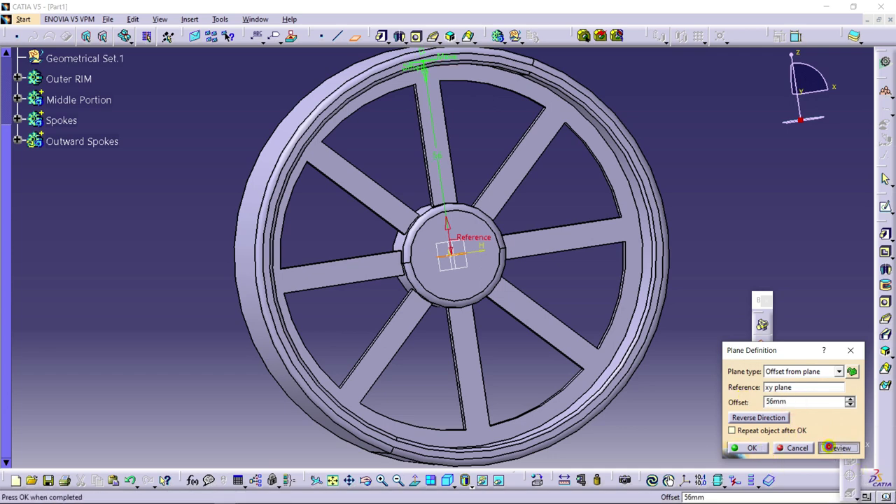
pyautogui.click(753, 449)
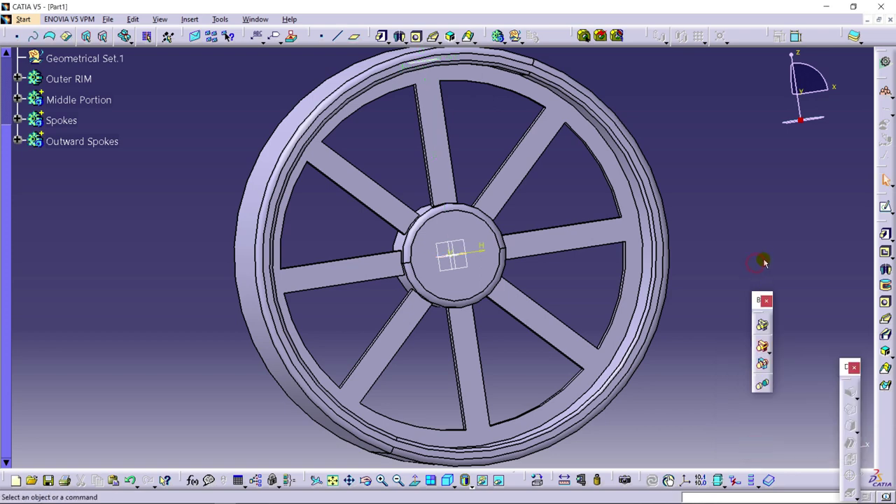
# Step: Open a sketch on Plane.1 and draw a tall, narrow rectangle spanning the origin
pyautogui.moveTo(402, 154); pyautogui.dragTo(462, 157, button='middle')
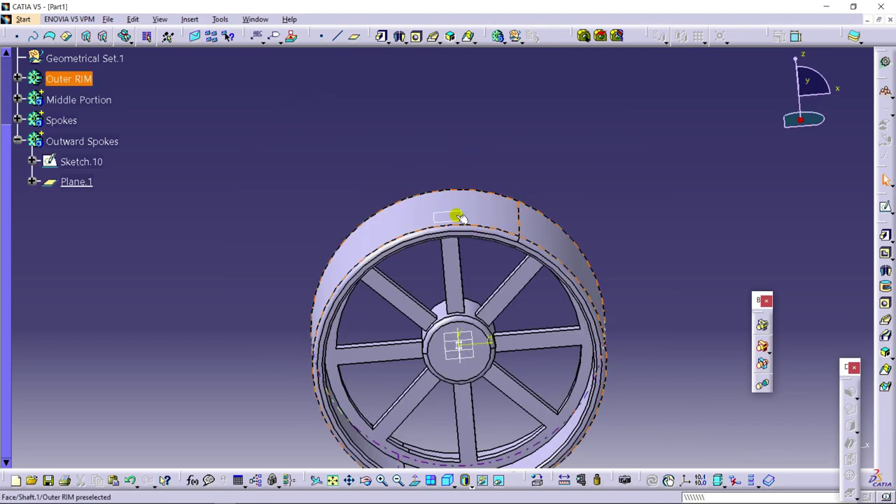
pyautogui.click(459, 214)
pyautogui.click(885, 207)
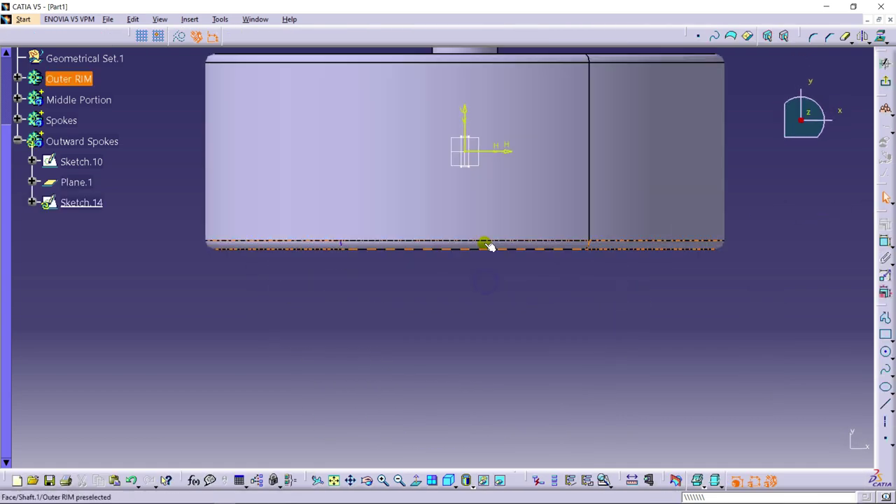
pyautogui.click(886, 336)
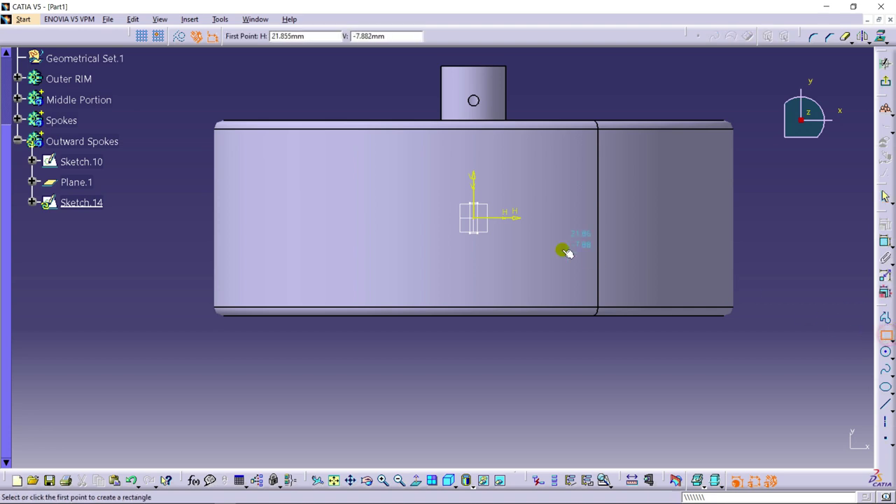
pyautogui.click(463, 146)
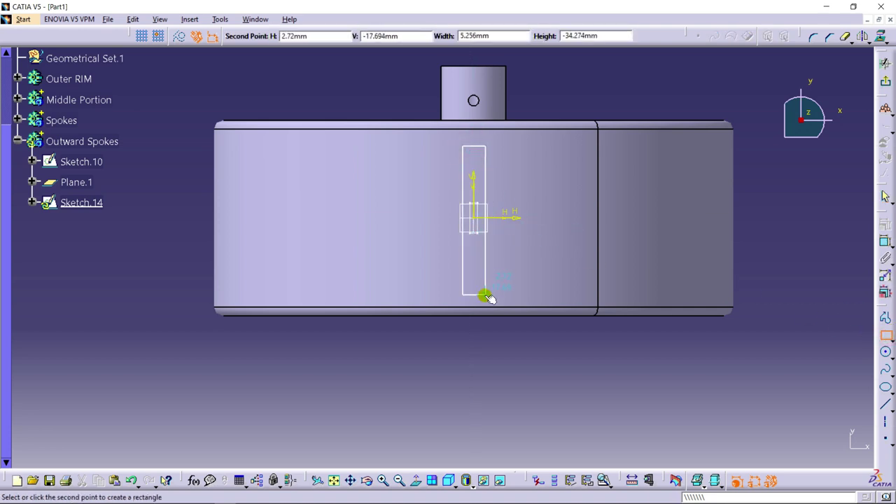
pyautogui.click(488, 303)
# Step: Make the Sketch.14 rectangle's sides symmetric about the vertical sketch axis
pyautogui.scroll(4, 500, 266)
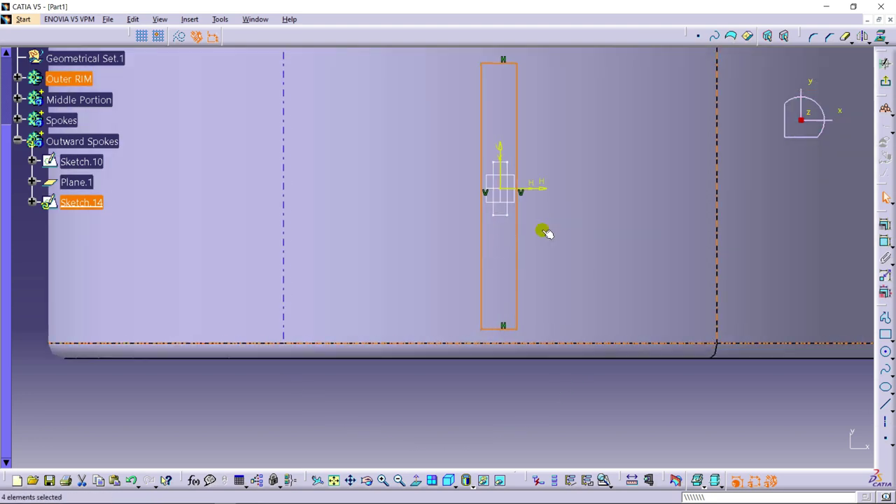
pyautogui.click(528, 248)
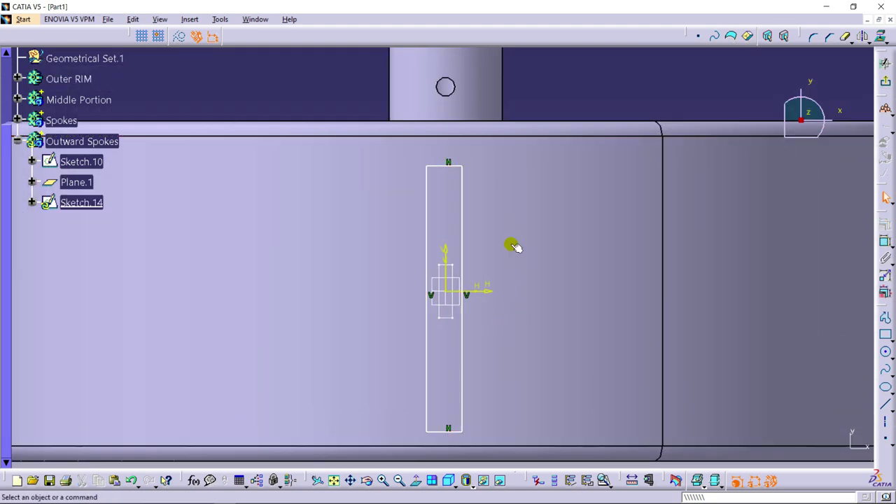
pyautogui.click(429, 249)
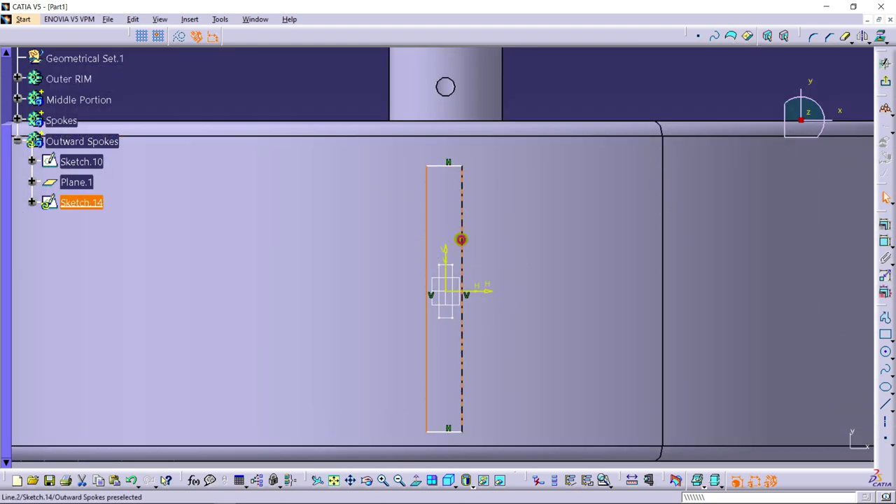
pyautogui.keyDown('ctrl'); pyautogui.click(448, 253); pyautogui.keyUp('ctrl')
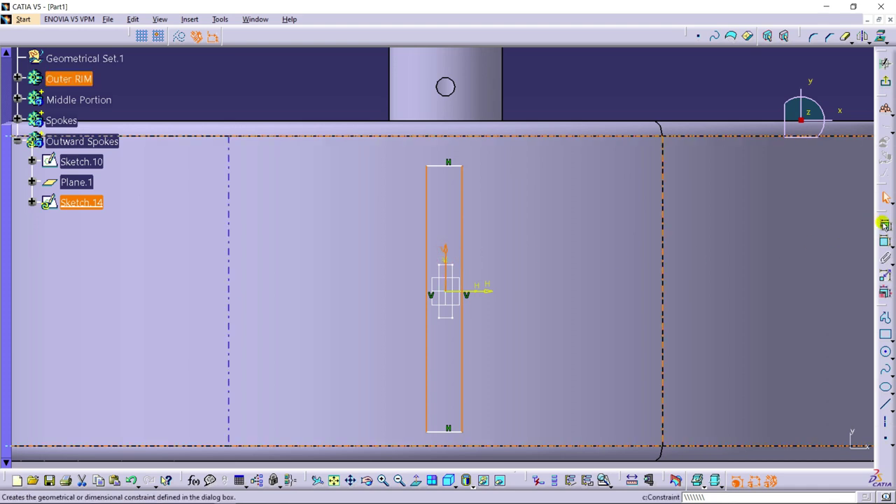
pyautogui.click(885, 224)
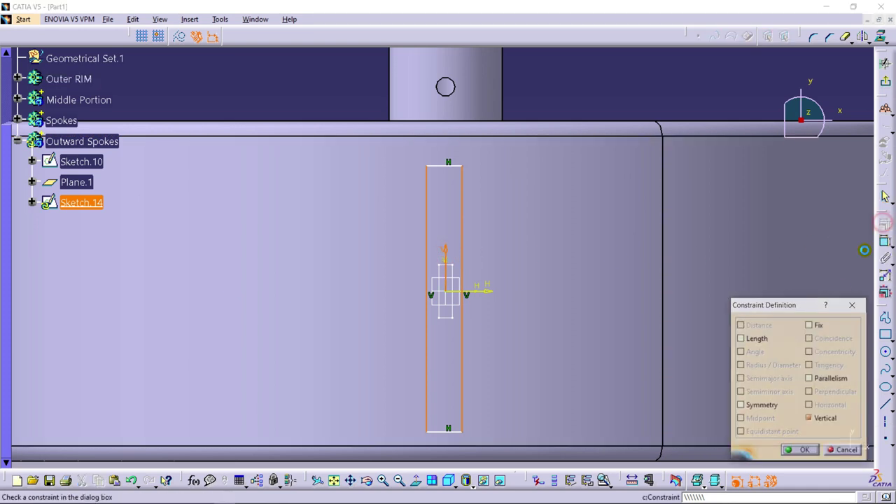
pyautogui.click(768, 406)
pyautogui.click(805, 451)
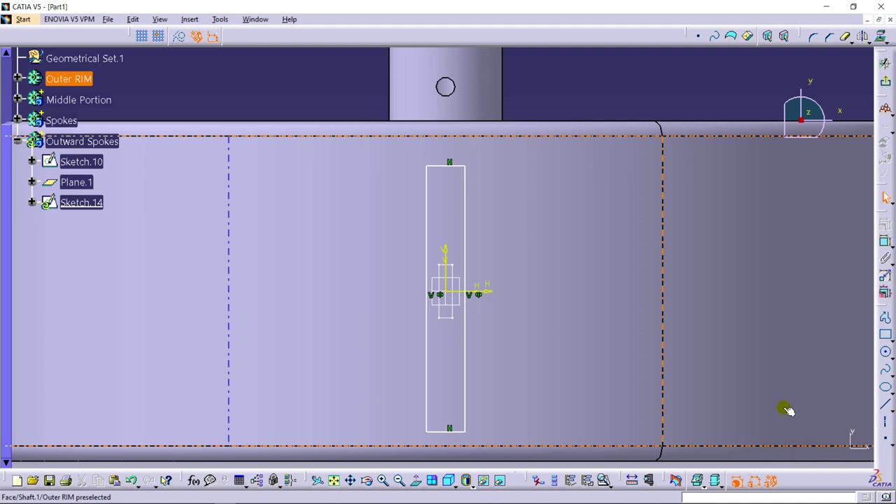
# Step: Make the rectangle's top and bottom symmetric about the horizontal axis
pyautogui.click(455, 184)
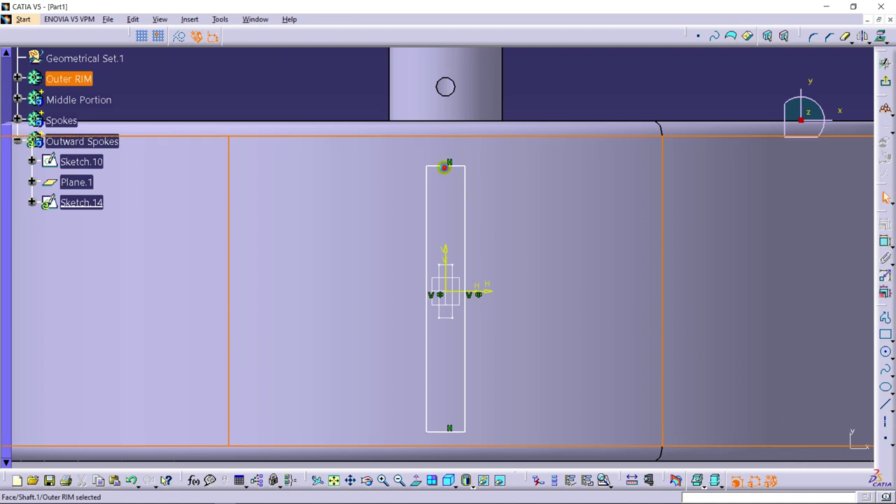
pyautogui.keyDown('ctrl'); pyautogui.click(448, 167); pyautogui.keyUp('ctrl')
pyautogui.press('Escape')
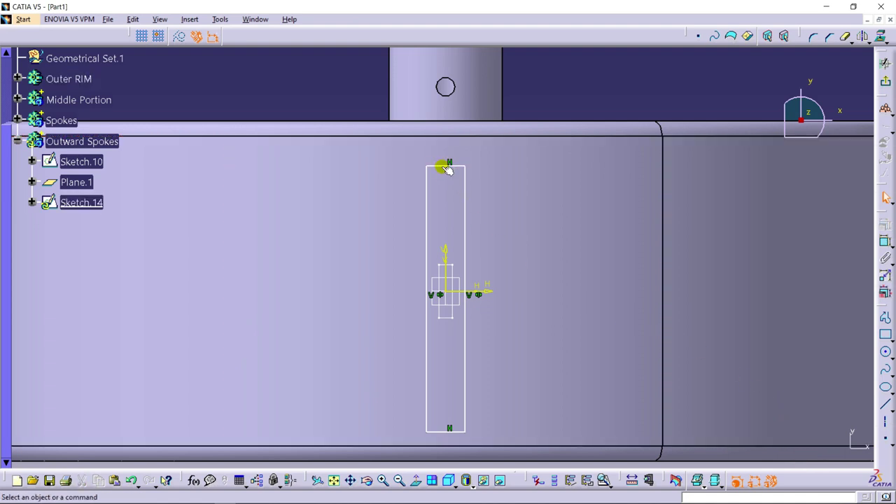
pyautogui.click(448, 167)
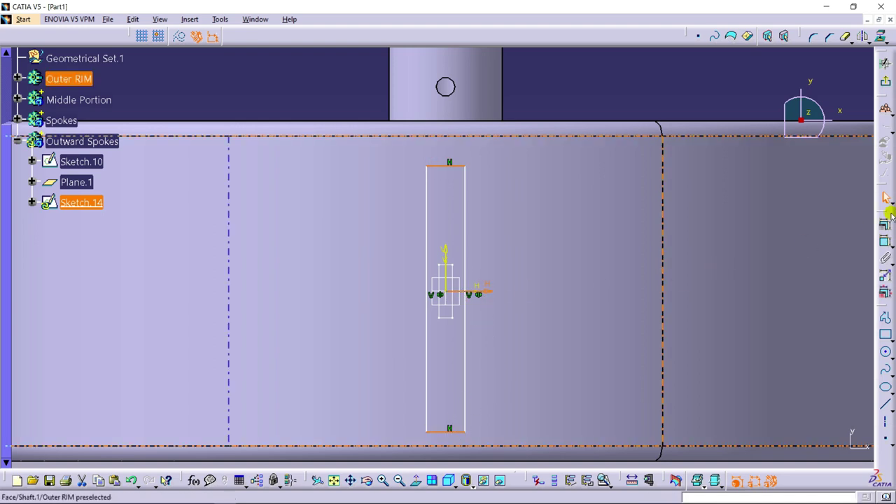
pyautogui.click(886, 222)
pyautogui.click(760, 408)
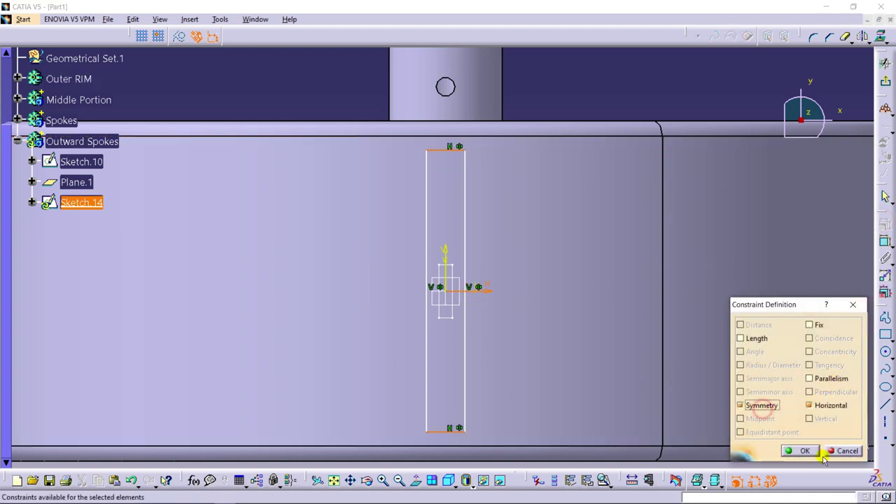
pyautogui.click(805, 450)
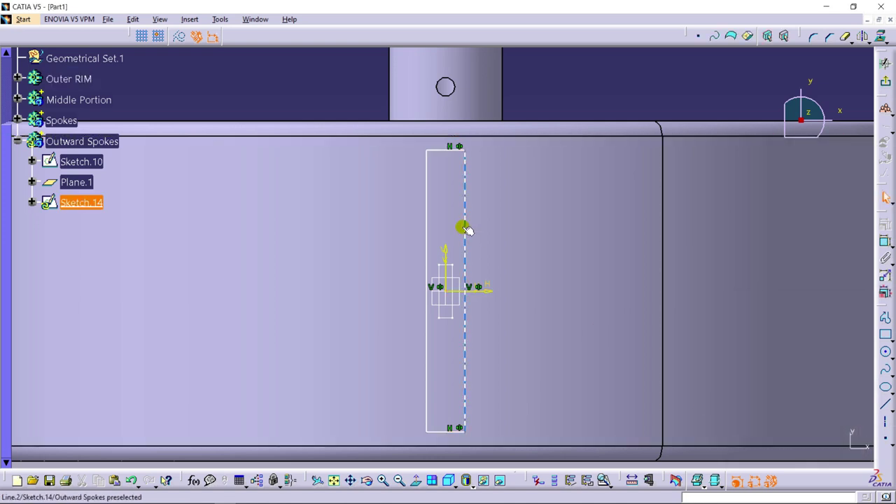
# Step: Drag the sides to make the rectangle a thin, taller slot
pyautogui.moveTo(465, 226); pyautogui.dragTo(460, 226)
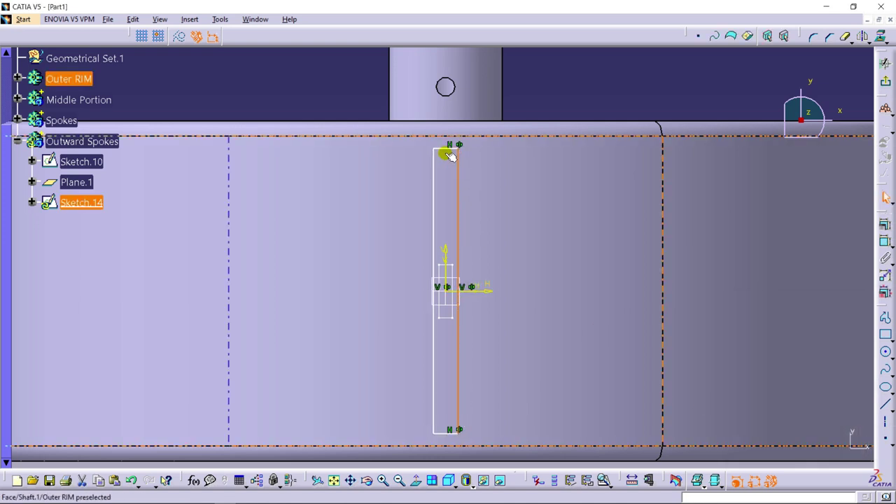
pyautogui.moveTo(444, 146); pyautogui.dragTo(441, 146)
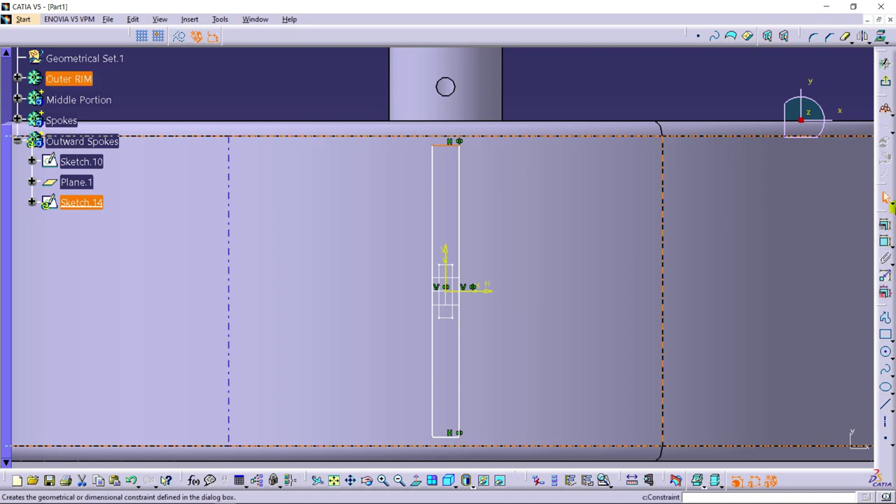
pyautogui.moveTo(464, 246); pyautogui.dragTo(455, 242)
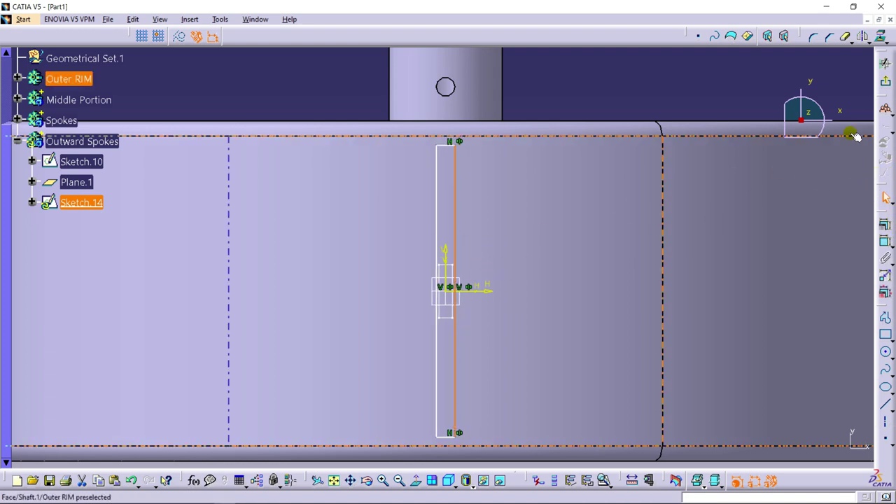
# Step: Exit Sketch.14 and rotate the view to see the whole wheel
pyautogui.click(887, 84)
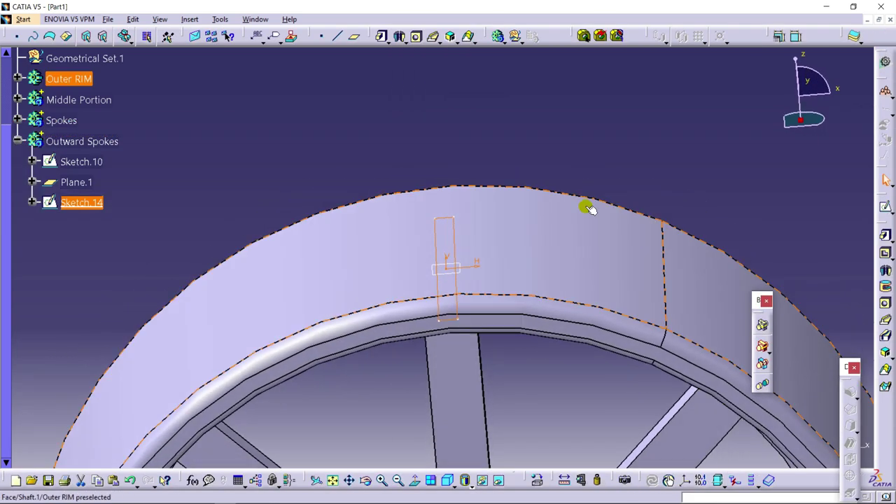
pyautogui.moveTo(574, 134); pyautogui.dragTo(572, 238, button='middle')
pyautogui.moveTo(478, 276); pyautogui.dragTo(484, 148, button='middle')
pyautogui.moveTo(514, 257); pyautogui.dragTo(506, 218, button='middle')
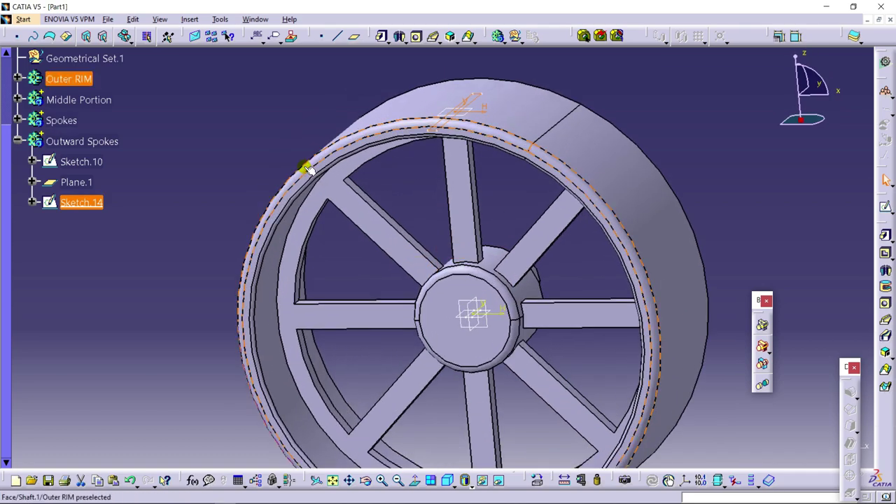
# Step: Bring up the Insert > Sketch-Based Features list
pyautogui.click(184, 20)
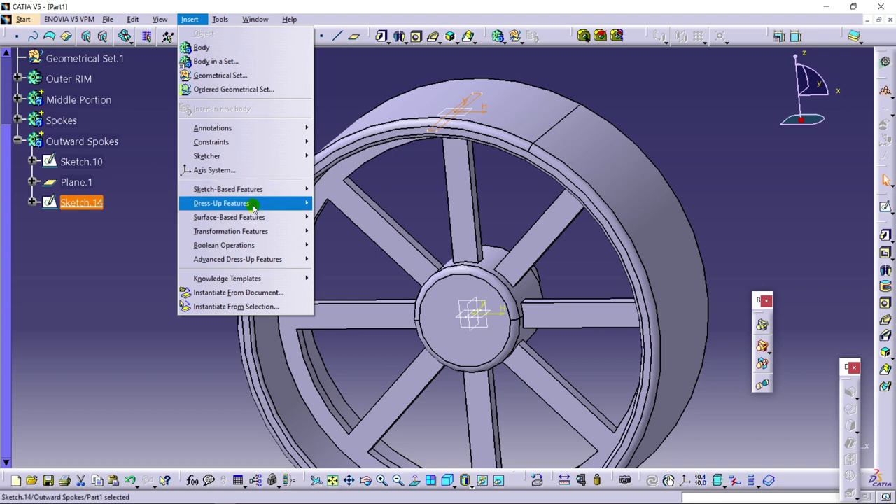
pyautogui.moveTo(254, 205)
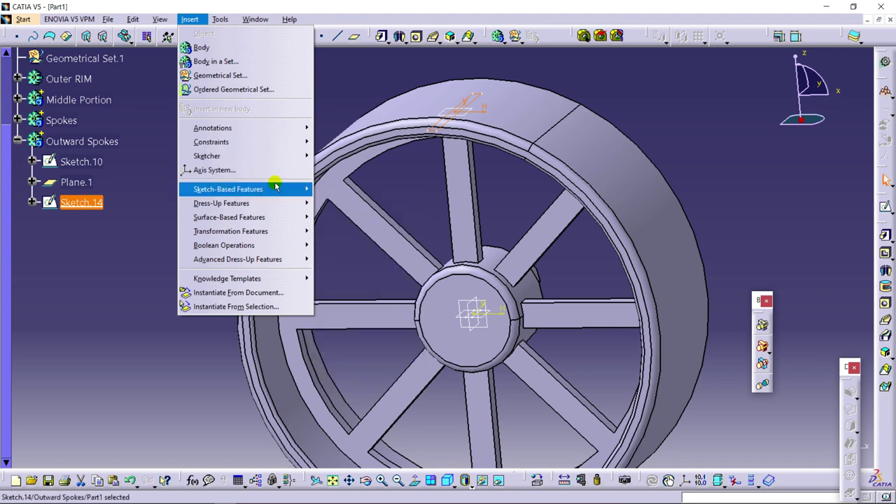
pyautogui.moveTo(291, 192)
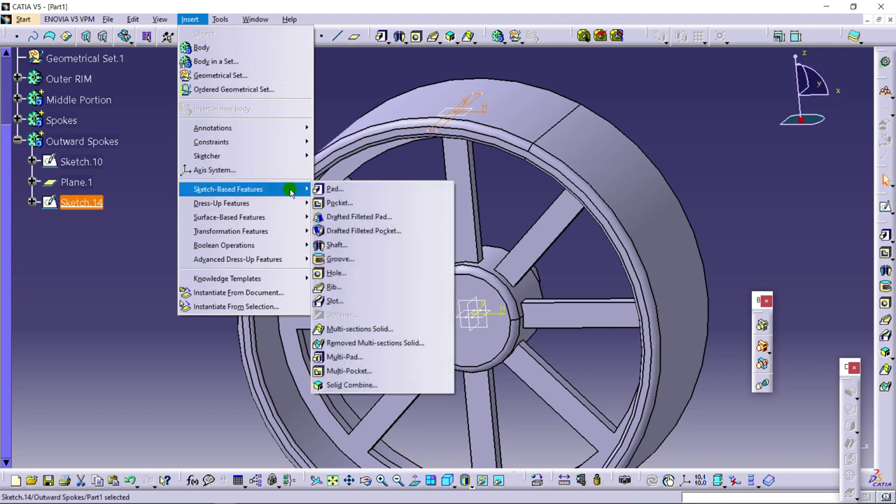
# Step: Loft Sketch.14 to hub profile Sketch.10 as a tapered Multi-sections Solid.2 spoke
pyautogui.click(369, 330)
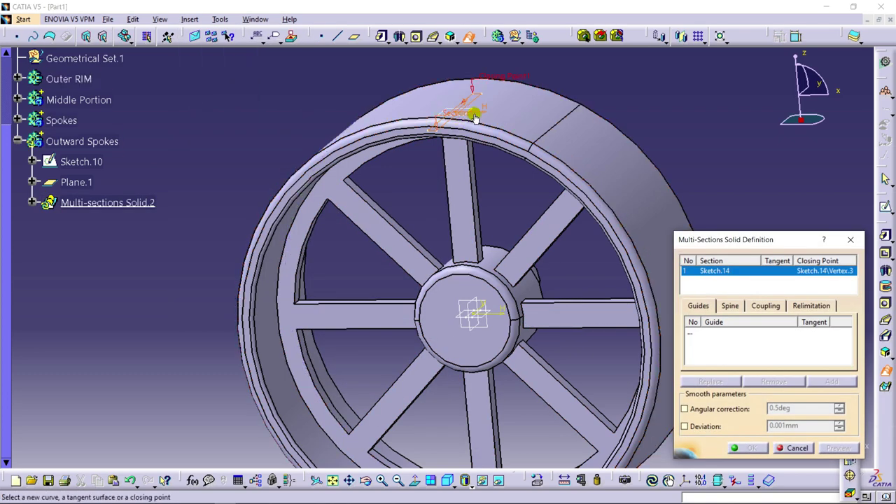
pyautogui.moveTo(470, 347)
pyautogui.mouseDown(button='middle')
pyautogui.moveTo(494, 380)
pyautogui.moveTo(464, 256)
pyautogui.moveTo(462, 189)
pyautogui.moveTo(464, 200)
pyautogui.mouseUp(button='middle')
pyautogui.click(460, 208)
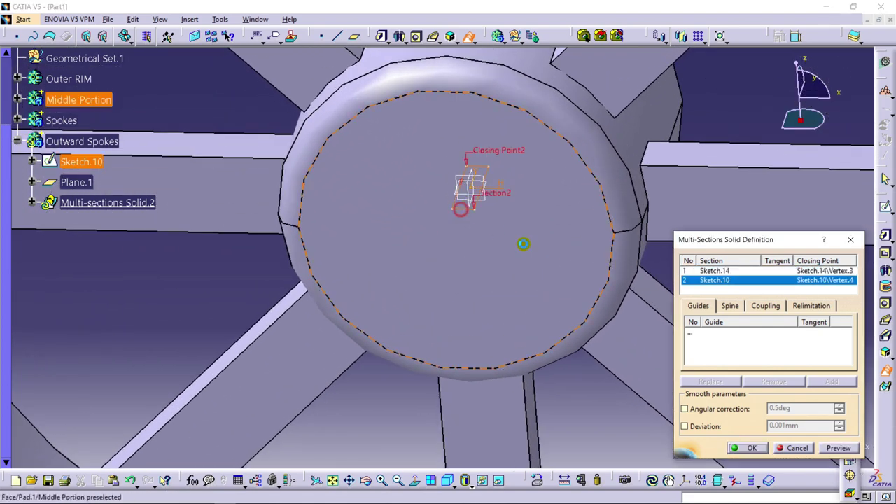
pyautogui.moveTo(497, 261); pyautogui.dragTo(630, 330, button='middle')
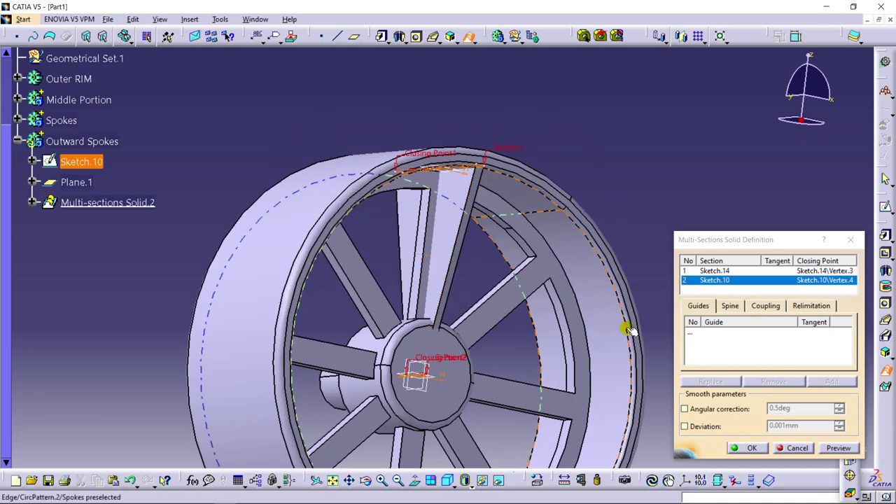
pyautogui.click(747, 448)
pyautogui.moveTo(670, 226); pyautogui.dragTo(447, 249, button='middle')
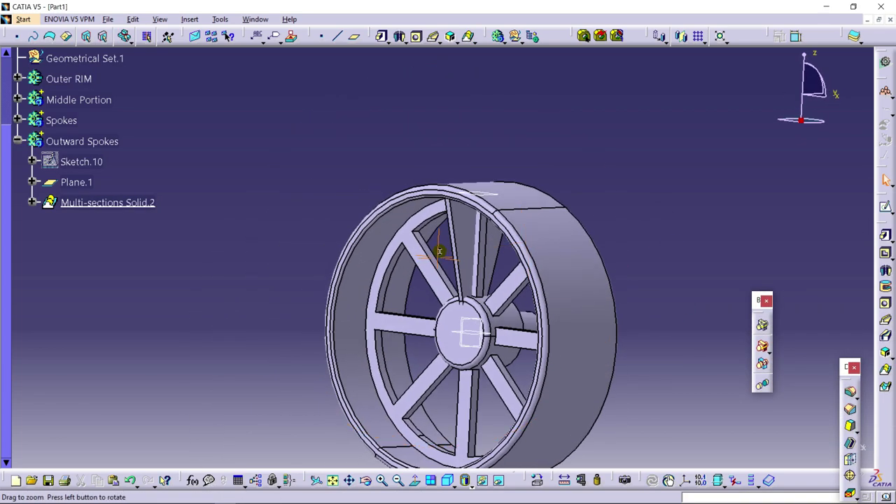
# Step: Select Multi-sections Solid.2 and start a Circular Pattern from Transformation Features
pyautogui.click(97, 207)
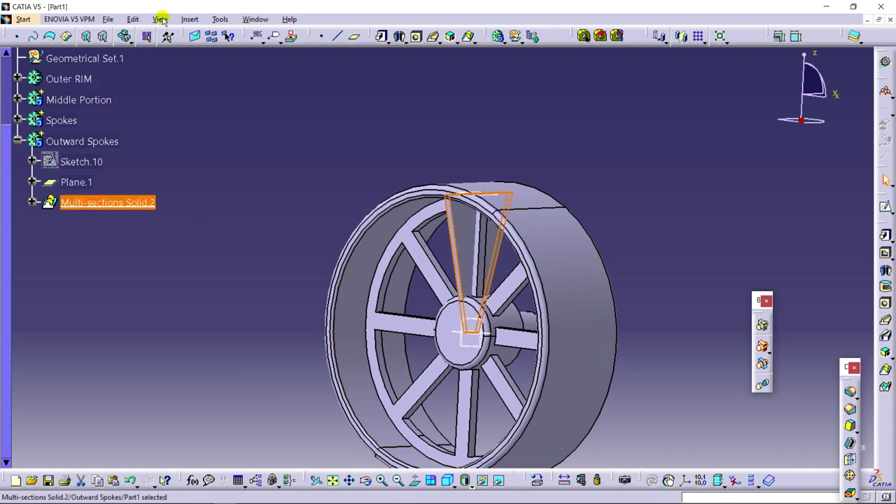
pyautogui.click(190, 19)
pyautogui.moveTo(241, 238)
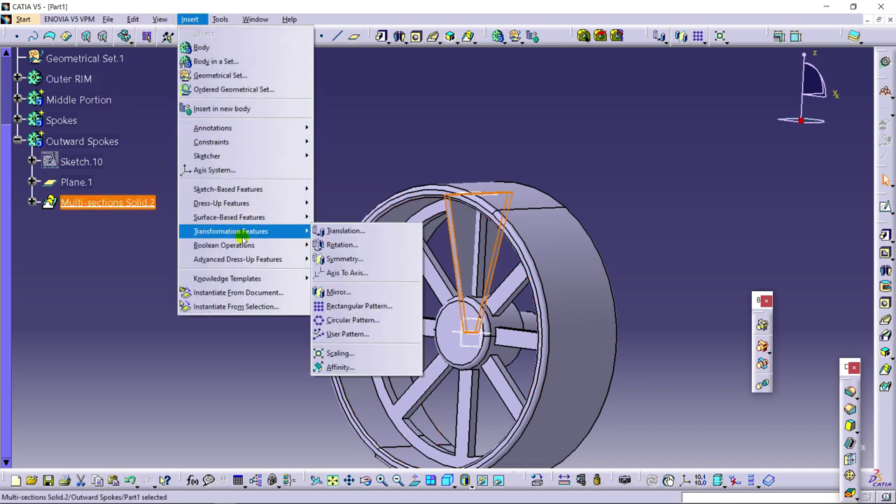
pyautogui.click(370, 319)
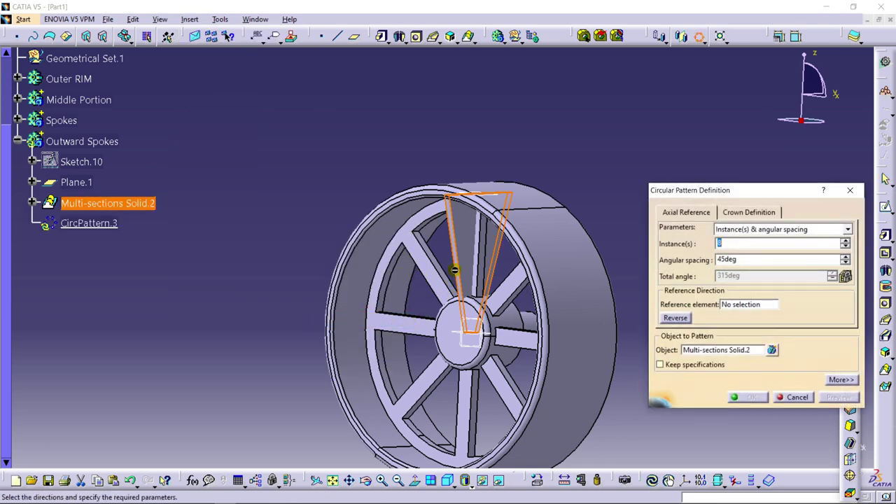
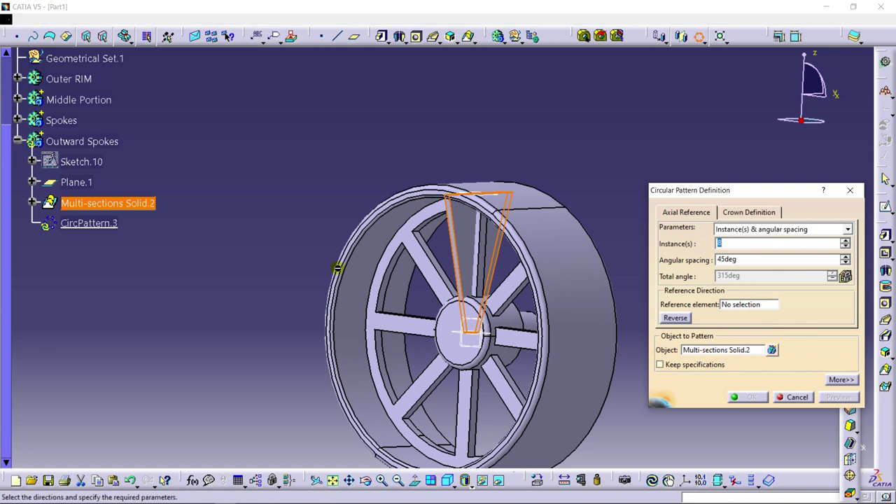
# Step: Pattern the outward spoke into 8 instances at 45° spacing, using the hub face as the axis
pyautogui.moveTo(336, 266); pyautogui.dragTo(516, 301, button='middle')
pyautogui.click(752, 305)
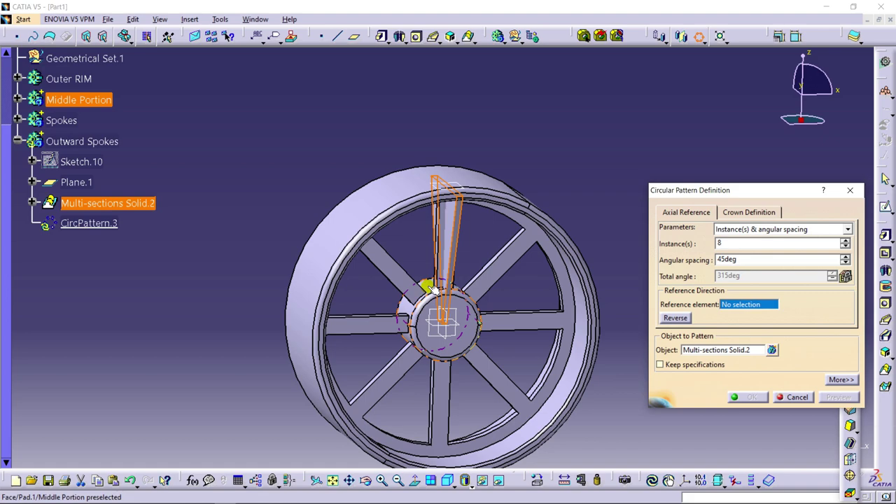
pyautogui.click(457, 297)
pyautogui.click(838, 397)
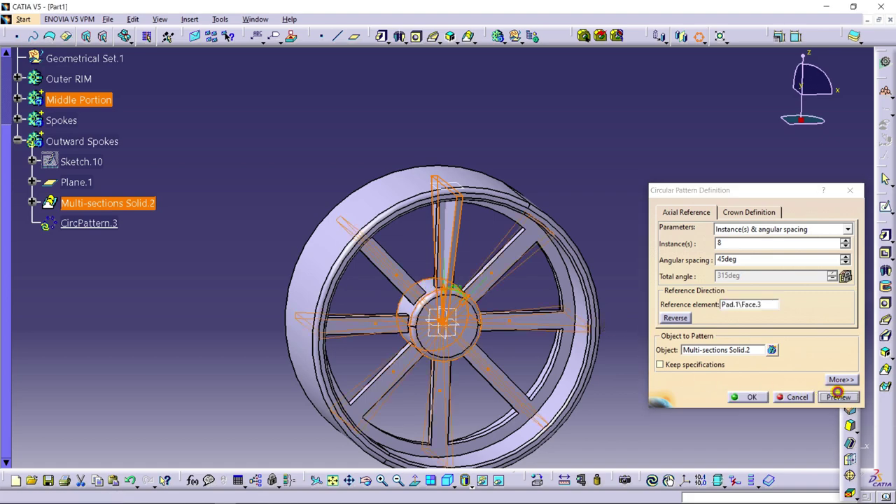
pyautogui.click(748, 397)
pyautogui.moveTo(674, 296); pyautogui.dragTo(343, 214, button='middle')
pyautogui.moveTo(285, 174); pyautogui.dragTo(343, 231, button='middle')
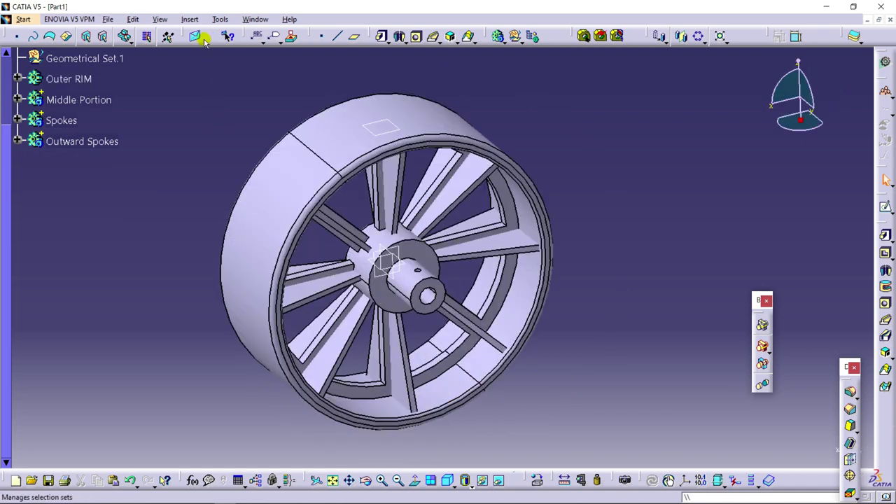
# Step: Insert a new body, Body.6, and rename it to Grip in its Properties
pyautogui.click(191, 20)
pyautogui.click(203, 44)
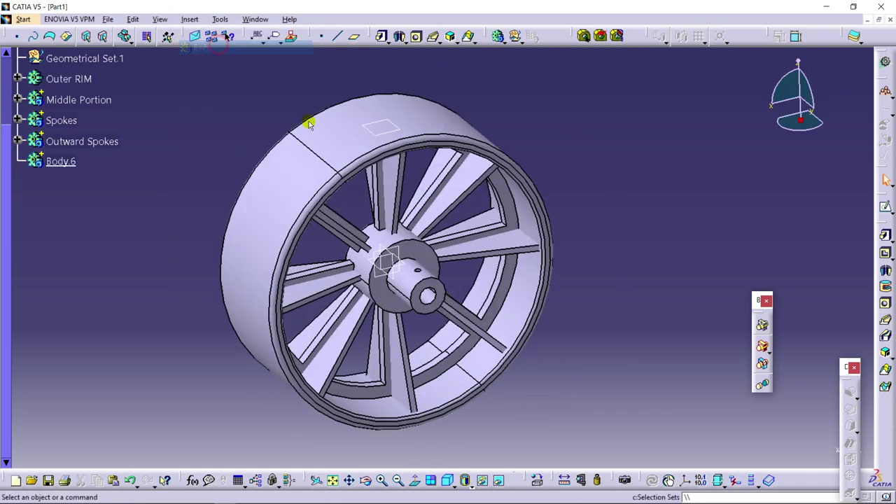
pyautogui.rightClick(46, 165)
pyautogui.click(77, 216)
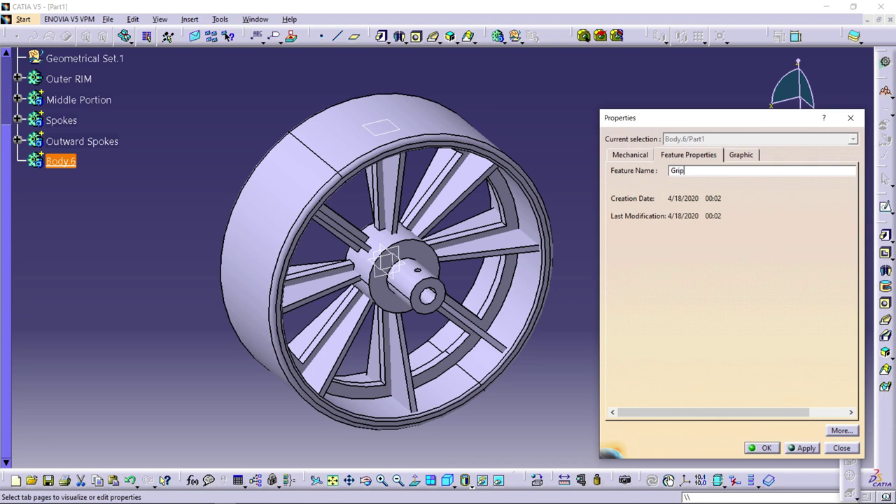
pyautogui.write('Grip')
pyautogui.press('Return')
pyautogui.click(204, 154)
pyautogui.moveTo(483, 246); pyautogui.dragTo(428, 245, button='middle')
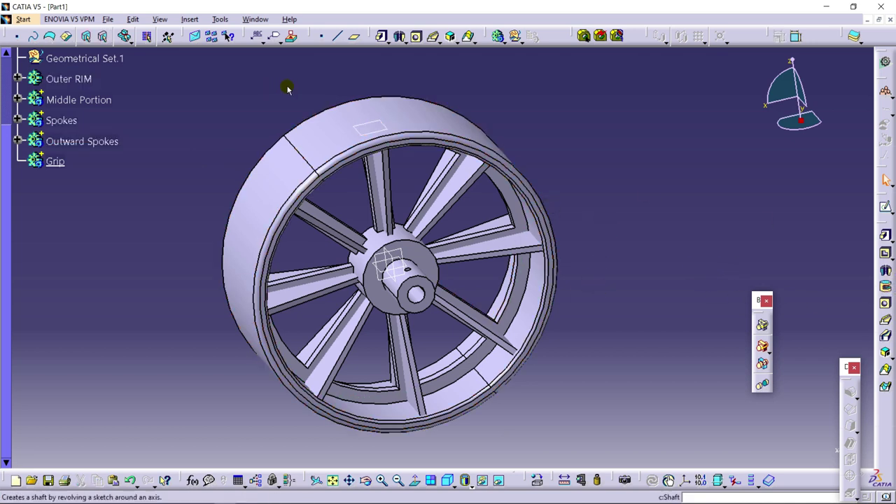
pyautogui.click(353, 38)
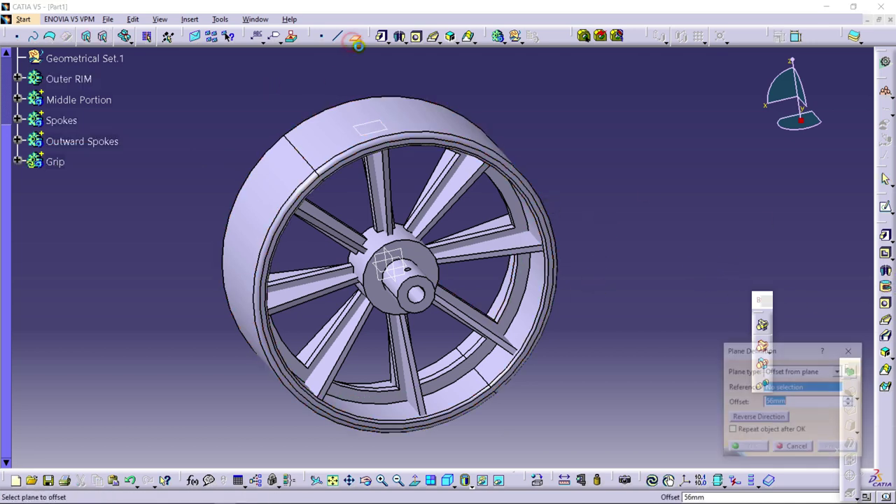
# Step: Create Plane.2 offset 56 mm from the xy plane and start a new sketch on it
pyautogui.click(398, 266)
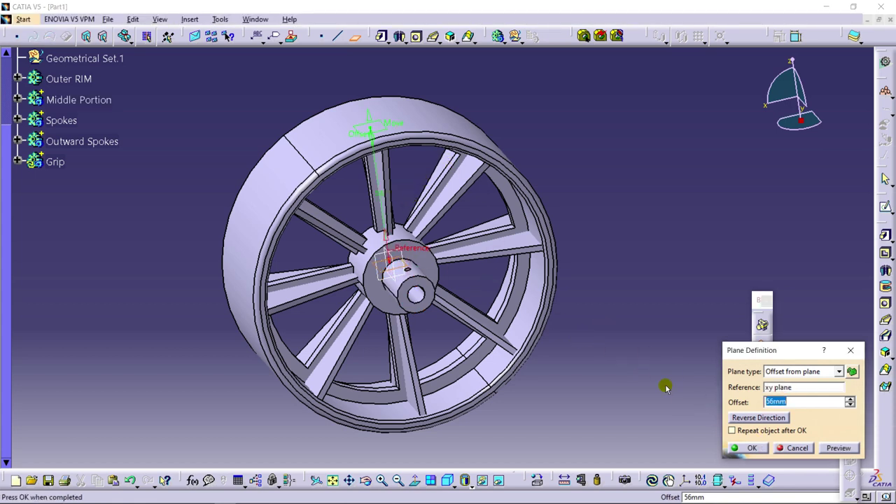
pyautogui.click(751, 448)
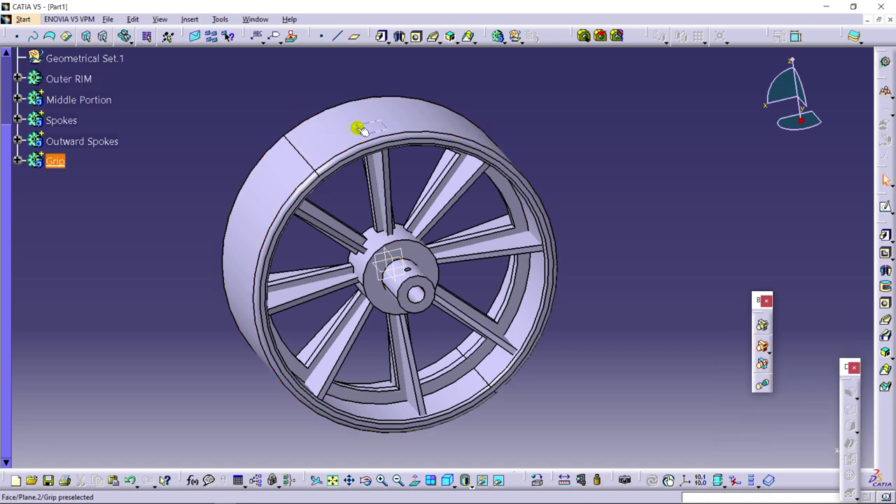
pyautogui.click(19, 161)
pyautogui.click(70, 182)
pyautogui.click(884, 228)
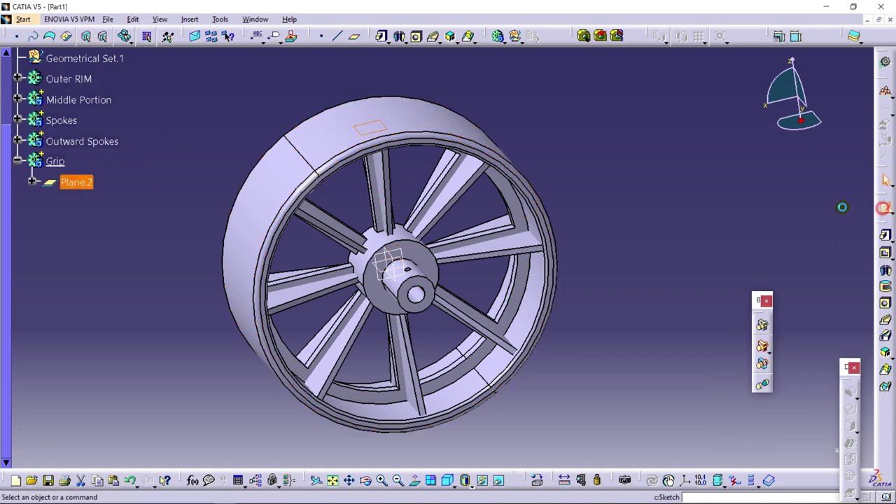
pyautogui.moveTo(462, 134)
pyautogui.mouseDown(button='middle')
pyautogui.moveTo(468, 332)
pyautogui.moveTo(414, 262)
pyautogui.moveTo(418, 177)
pyautogui.moveTo(455, 343)
pyautogui.moveTo(446, 271)
pyautogui.moveTo(622, 252)
pyautogui.moveTo(518, 337)
pyautogui.moveTo(520, 324)
pyautogui.mouseUp(button='middle')
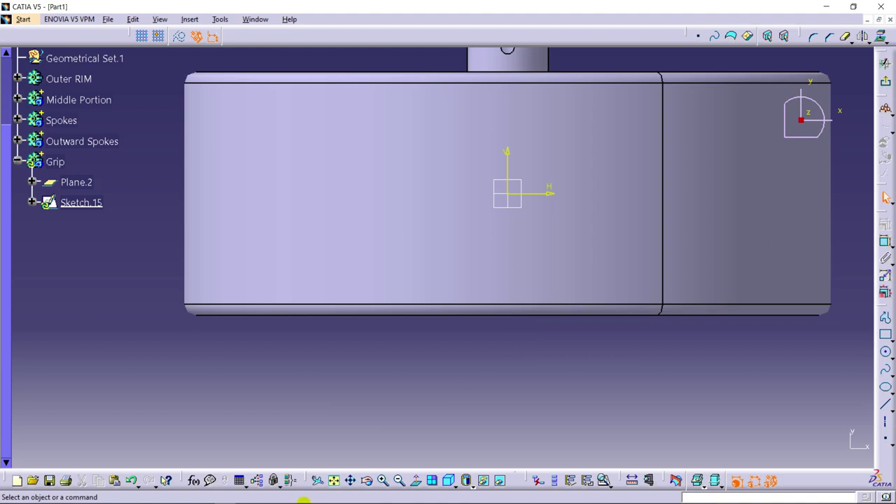
pyautogui.click(270, 496)
pyautogui.scroll(2, 310, 343)
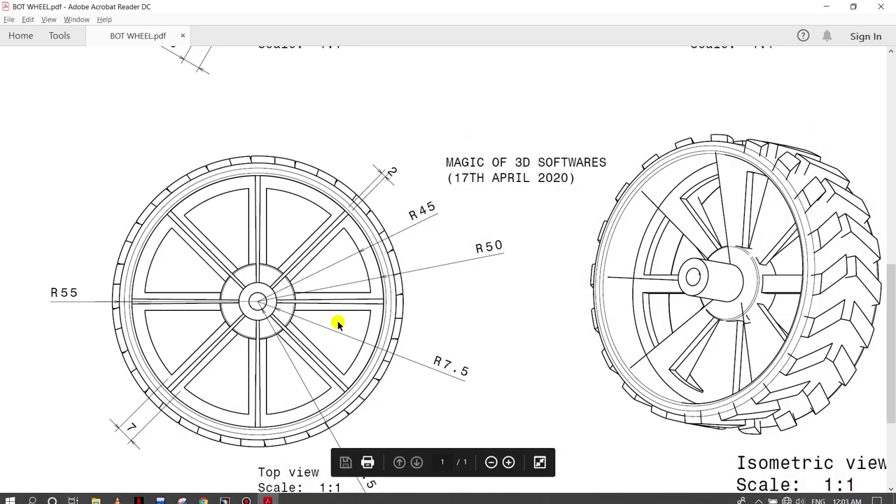
pyautogui.scroll(5, 337, 323)
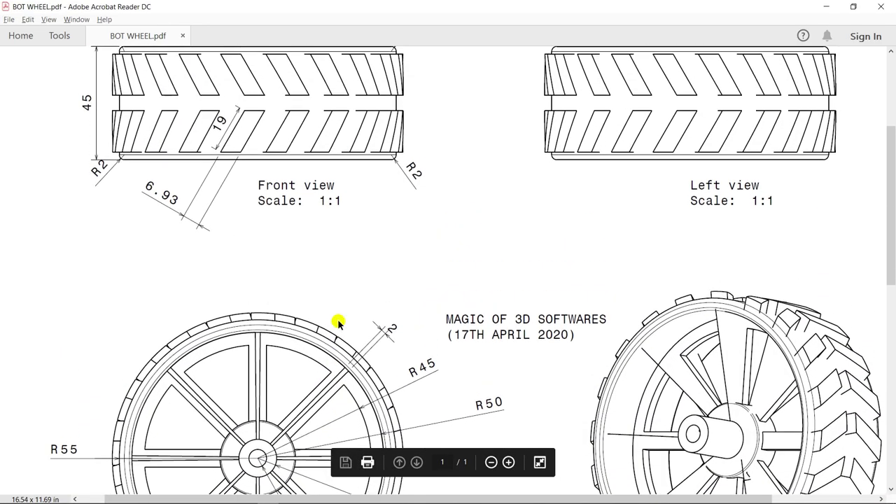
pyautogui.scroll(1, 337, 323)
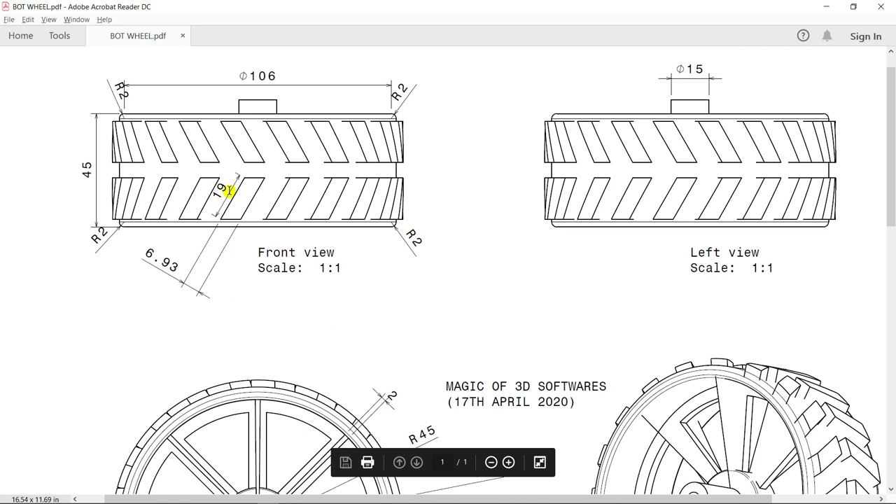
pyautogui.moveTo(148, 255); pyautogui.dragTo(210, 280)
pyautogui.click(211, 282)
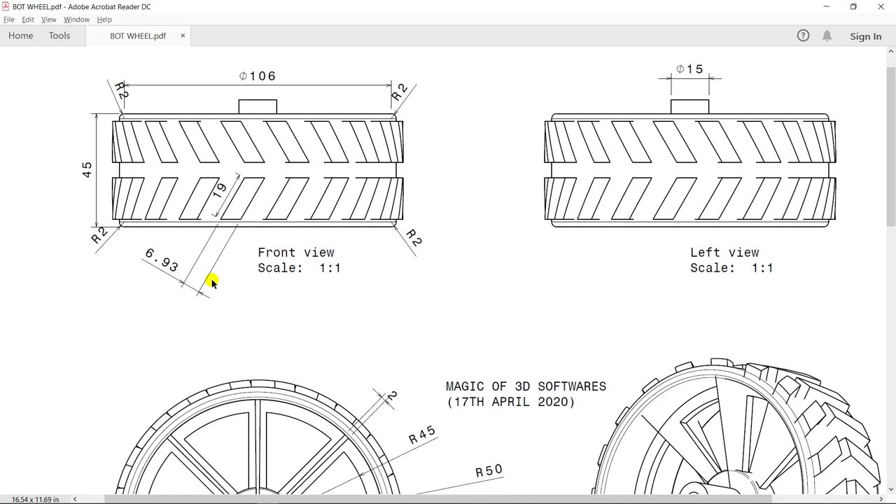
pyautogui.scroll(1, 216, 283)
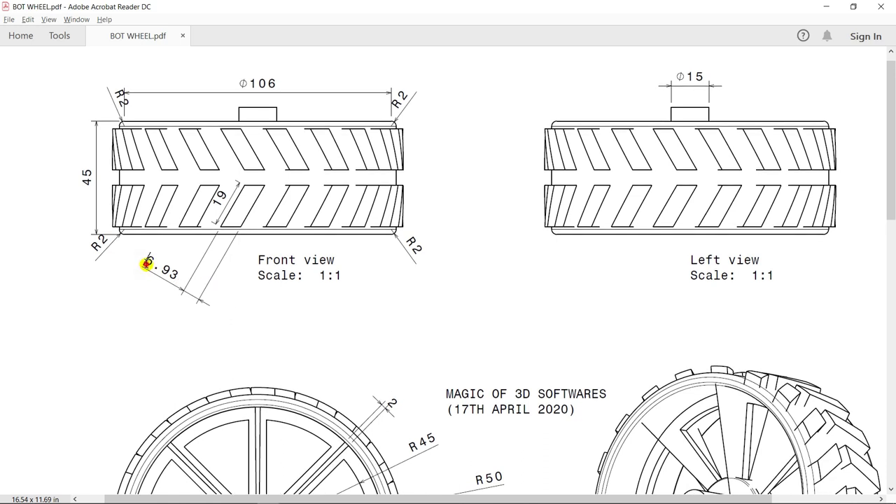
pyautogui.moveTo(145, 263); pyautogui.dragTo(177, 275)
pyautogui.moveTo(226, 194); pyautogui.dragTo(217, 209)
pyautogui.click(243, 226)
pyautogui.click(224, 495)
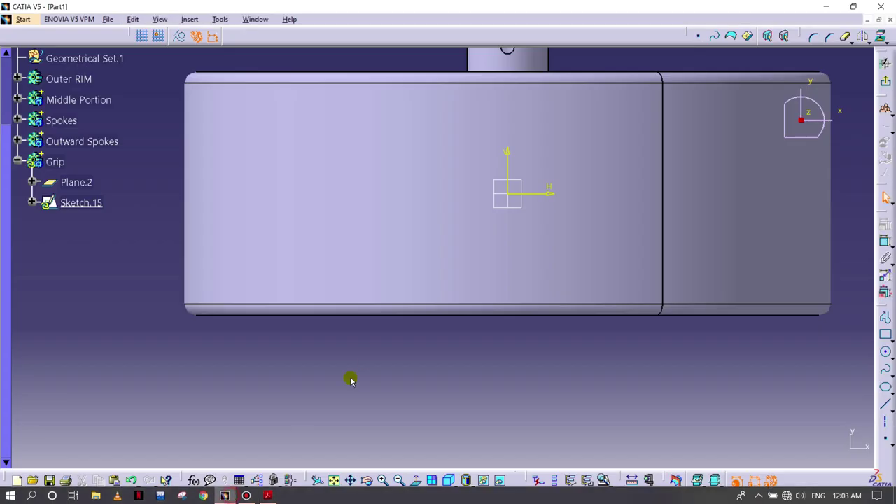
# Step: Draw a closed slanted four-sided lug profile below the origin
pyautogui.moveTo(472, 320); pyautogui.dragTo(392, 350, button='middle')
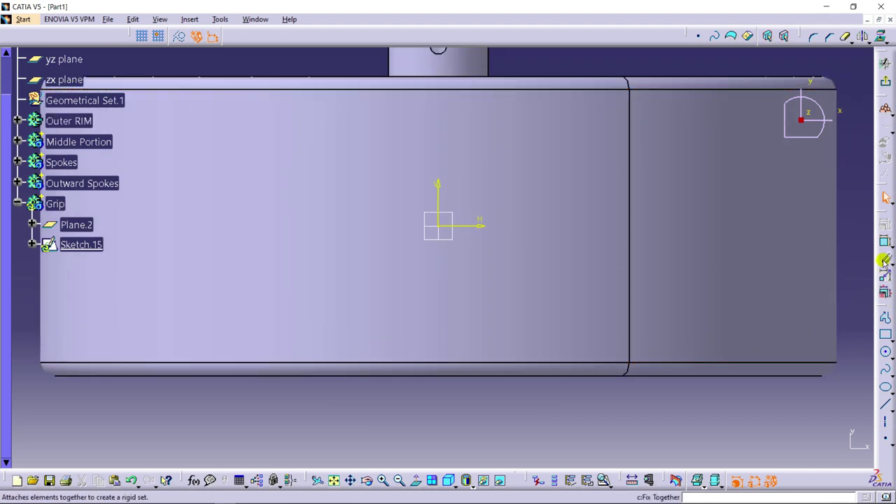
pyautogui.click(885, 319)
pyautogui.click(418, 270)
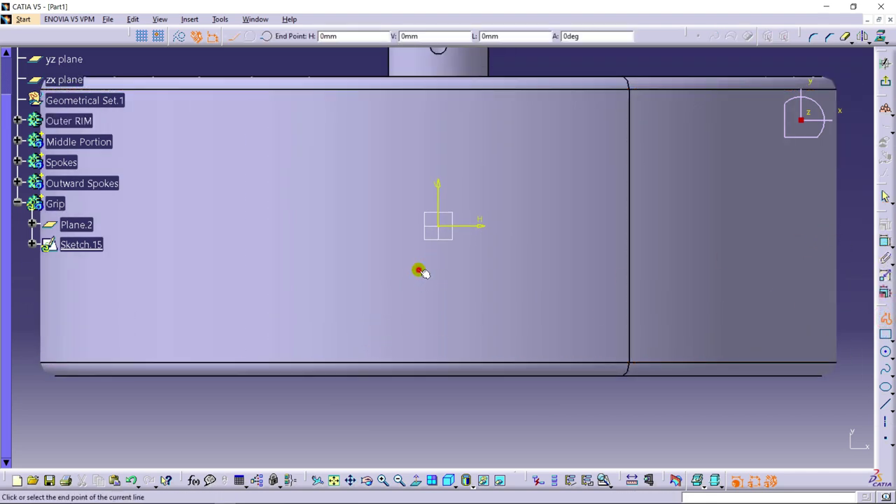
pyautogui.click(454, 273)
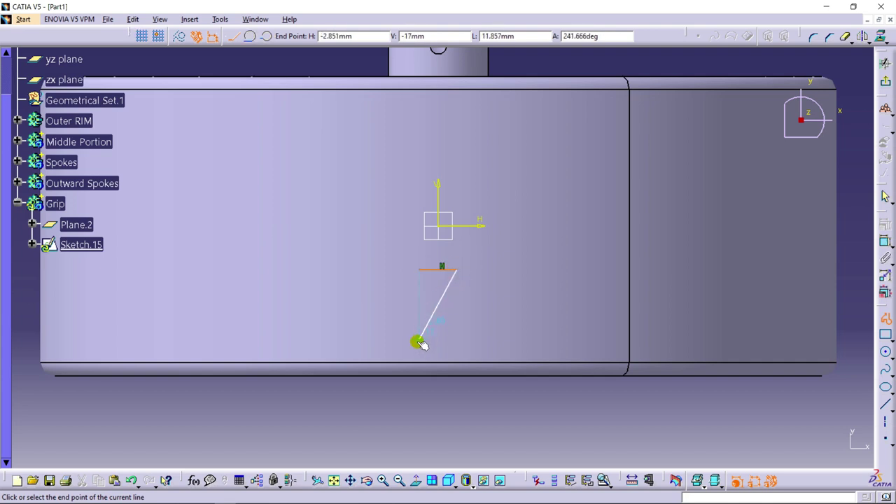
pyautogui.click(383, 347)
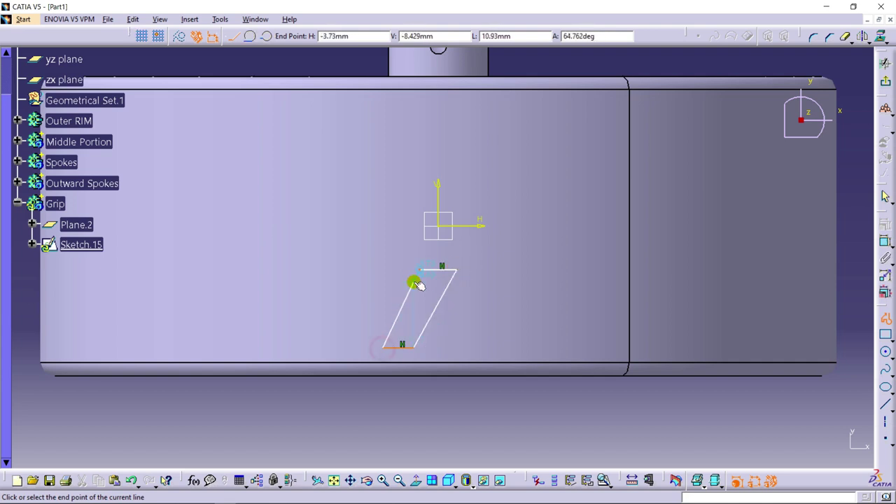
pyautogui.click(420, 270)
pyautogui.moveTo(457, 312)
pyautogui.mouseDown(button='middle')
pyautogui.moveTo(458, 324)
pyautogui.moveTo(467, 236)
pyautogui.moveTo(451, 259)
pyautogui.mouseUp(button='middle')
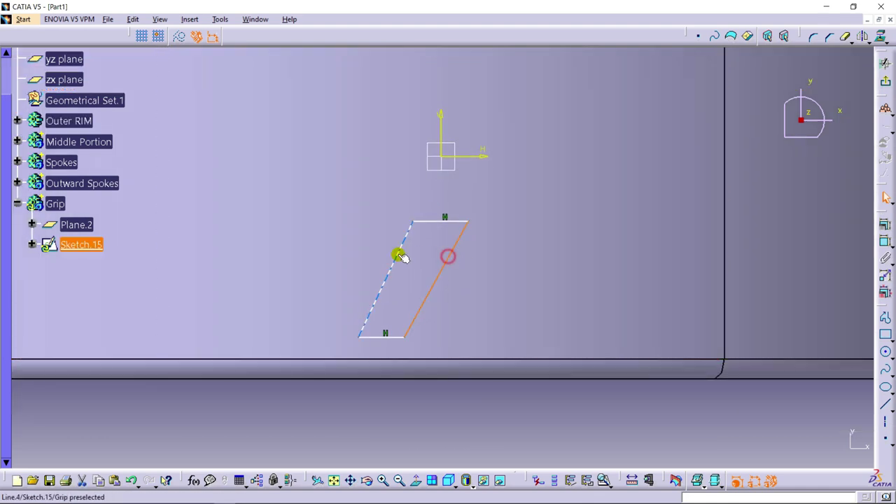
# Step: Make the two slanted sides parallel and dimension the right slanted edge to 19 mm
pyautogui.click(887, 221)
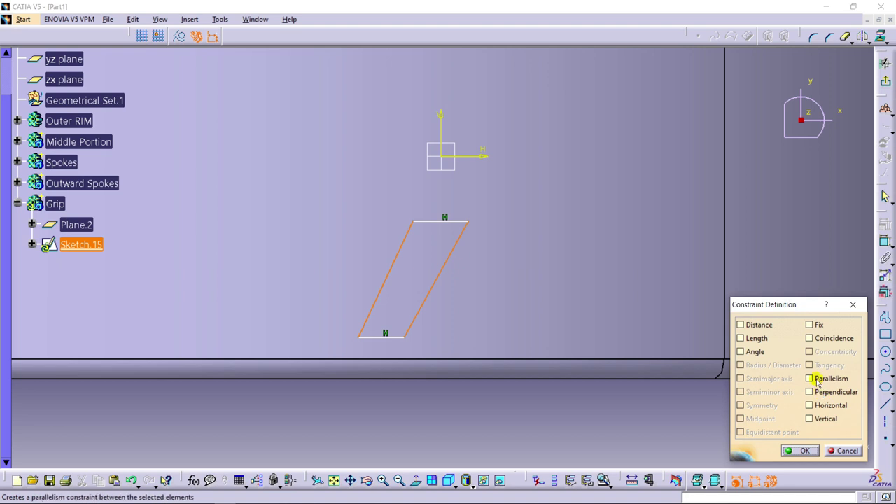
pyautogui.click(805, 449)
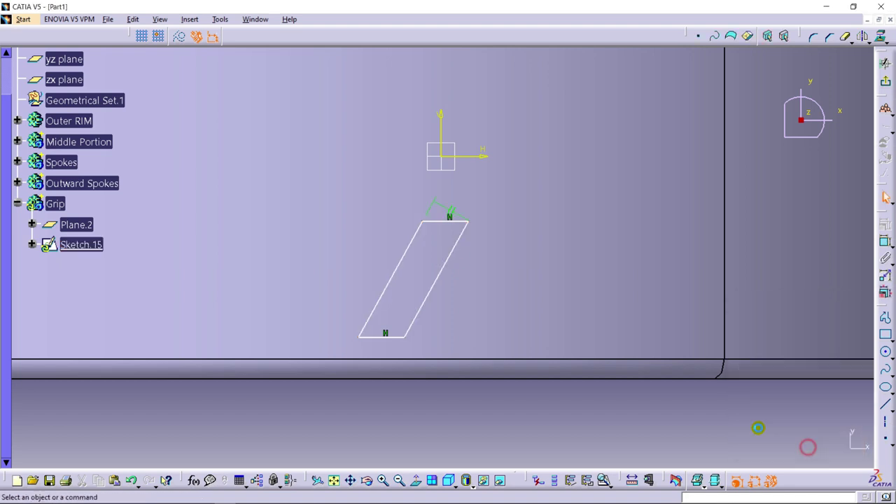
pyautogui.click(442, 275)
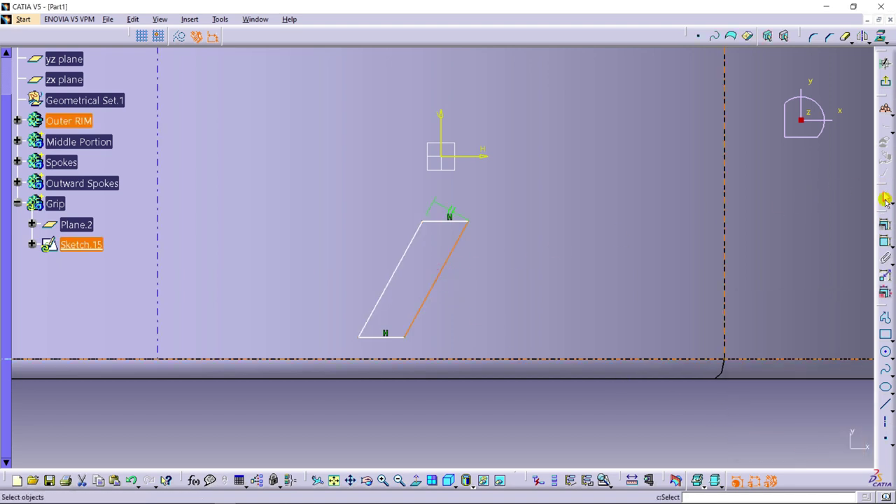
pyautogui.click(885, 238)
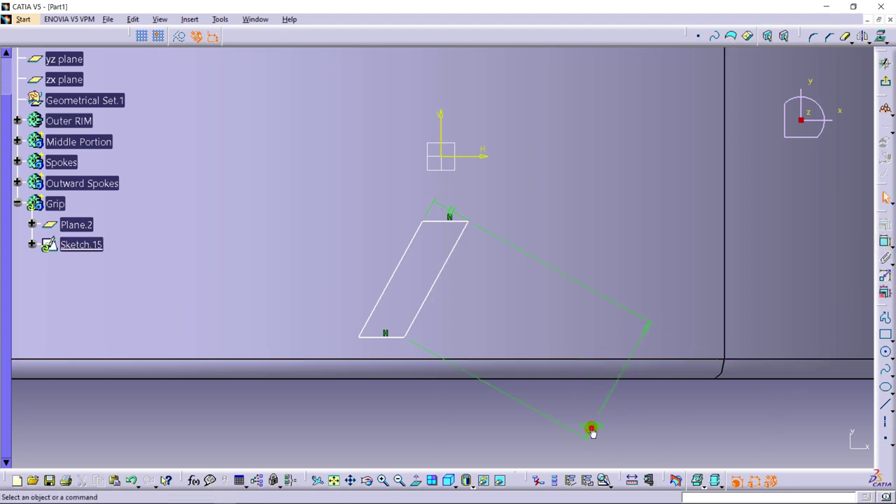
pyautogui.doubleClick(601, 429)
pyautogui.write('10')
pyautogui.press('Return')
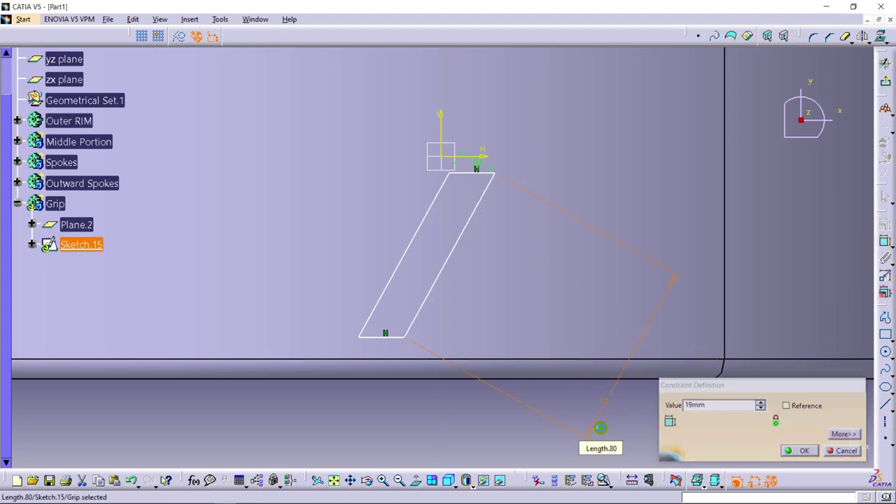
pyautogui.click(847, 320)
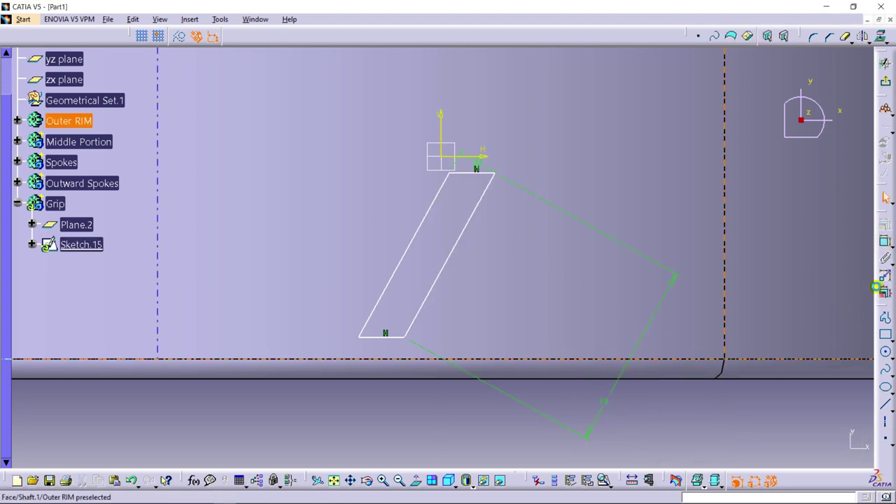
# Step: Dimension the bottom edge's offset from the horizontal axis to 5 mm
pyautogui.click(885, 241)
pyautogui.click(378, 337)
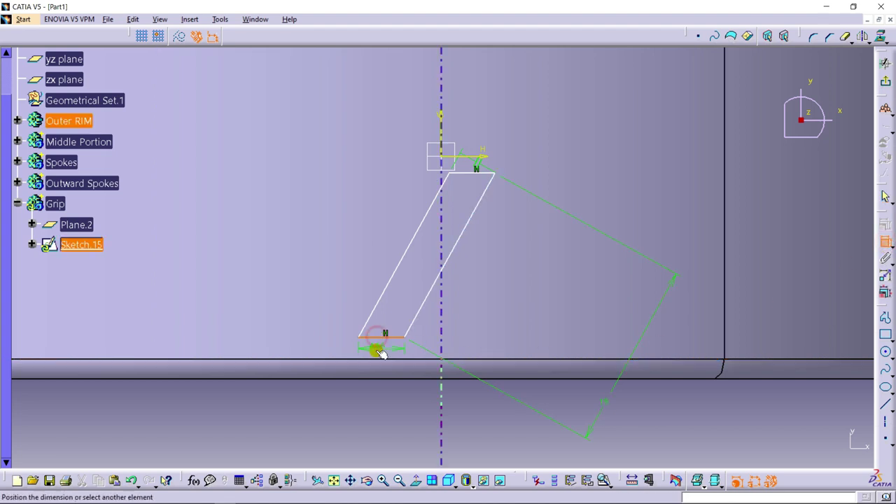
pyautogui.click(376, 360)
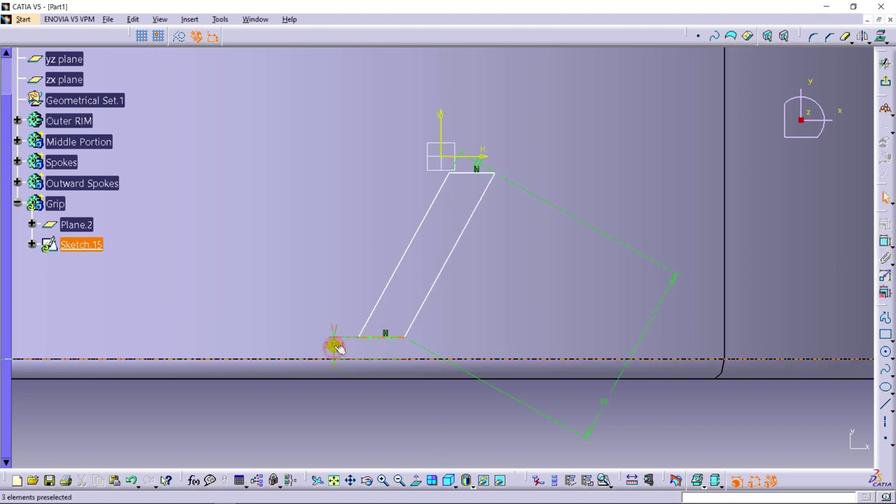
pyautogui.doubleClick(334, 348)
pyautogui.write('5')
pyautogui.press('Return')
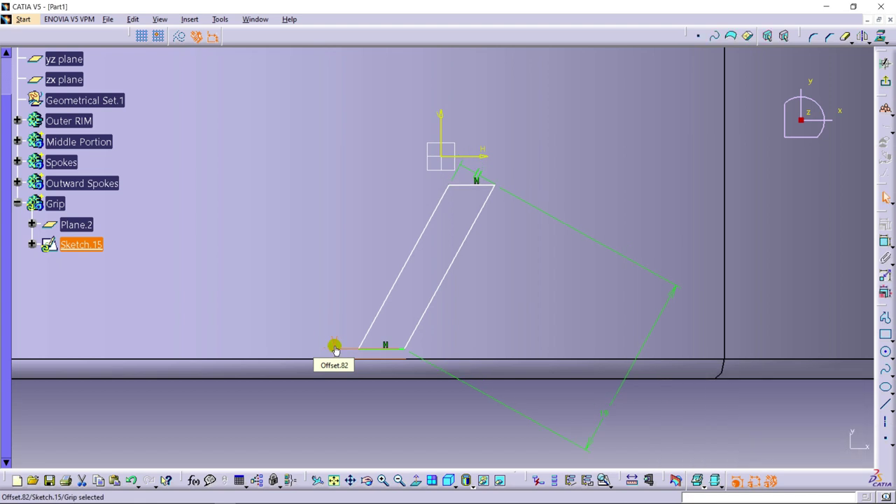
pyautogui.click(595, 360)
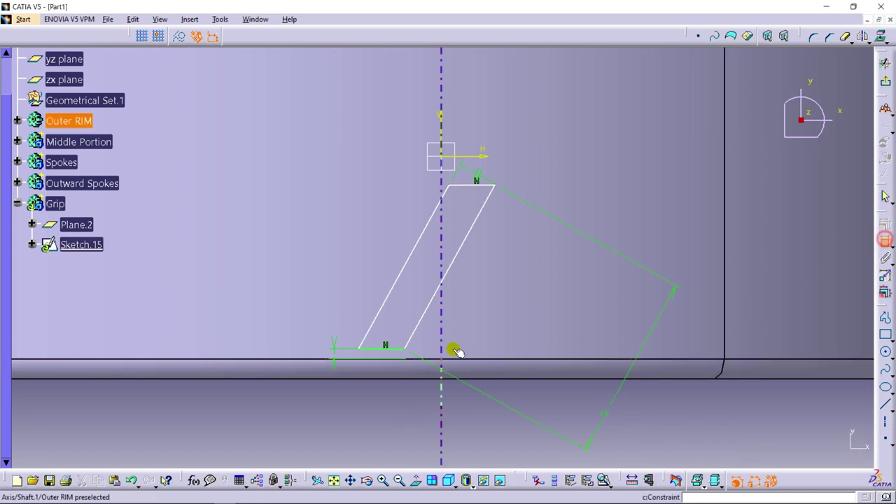
# Step: Dimension the parallelogram's bottom edge to 7 mm
pyautogui.click(372, 348)
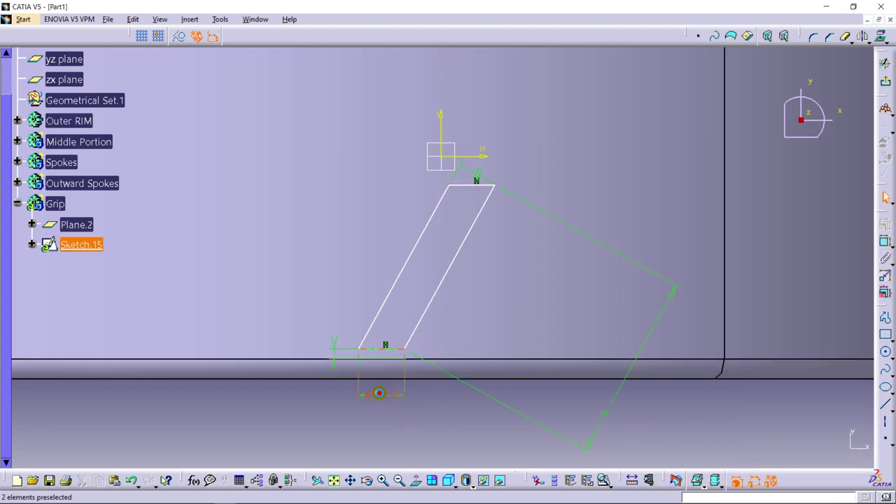
pyautogui.click(379, 393)
pyautogui.doubleClick(380, 395)
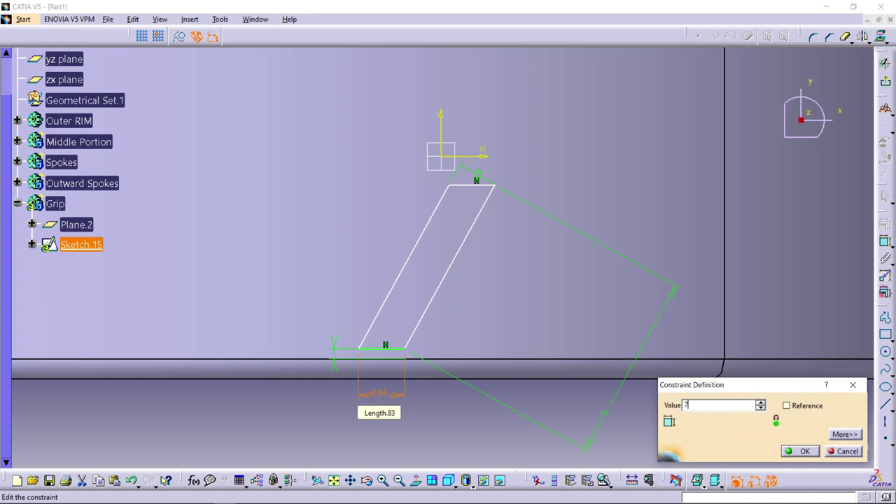
pyautogui.press('Return')
pyautogui.moveTo(389, 431); pyautogui.dragTo(392, 427, button='middle')
pyautogui.moveTo(476, 258)
pyautogui.mouseDown(button='middle')
pyautogui.moveTo(488, 247)
pyautogui.moveTo(568, 340)
pyautogui.mouseUp(button='middle')
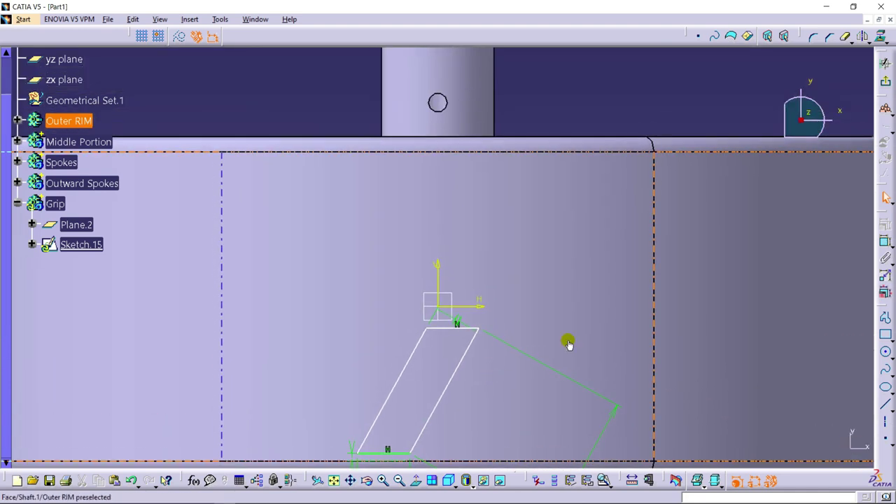
# Step: Draw a second closed profile above the origin, slanting the opposite way
pyautogui.click(885, 320)
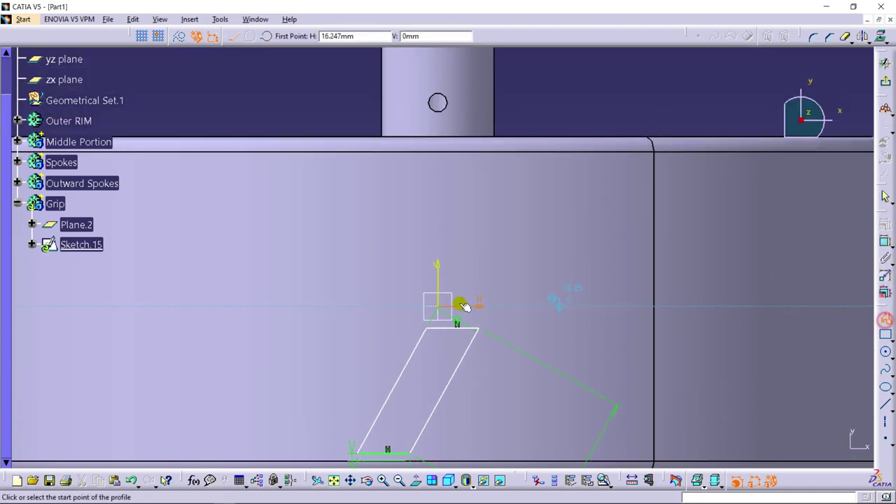
pyautogui.click(430, 283)
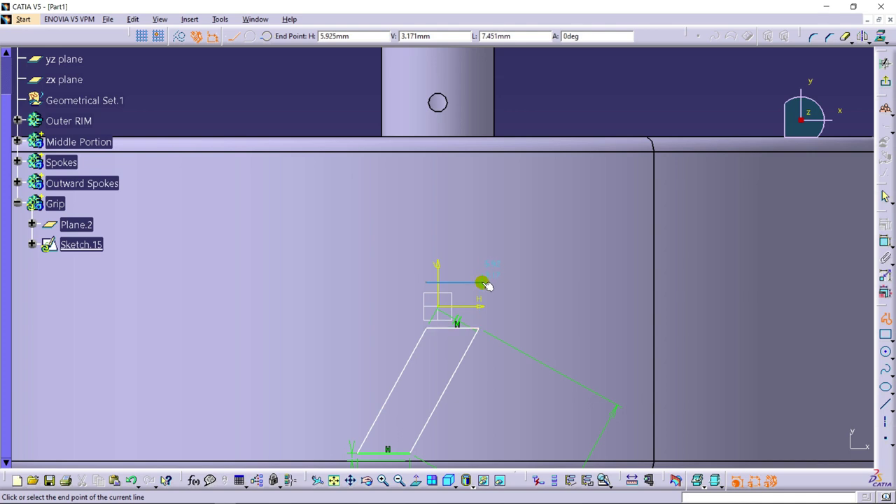
pyautogui.click(482, 282)
pyautogui.click(419, 166)
pyautogui.click(364, 166)
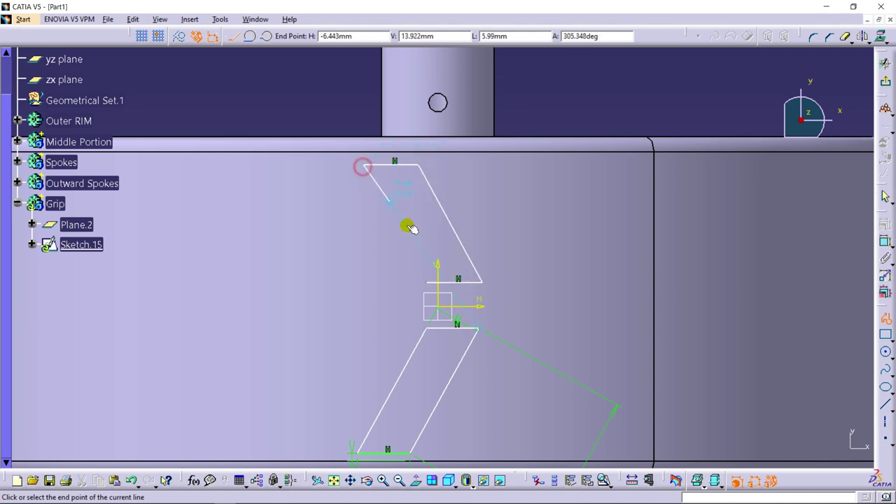
pyautogui.click(430, 283)
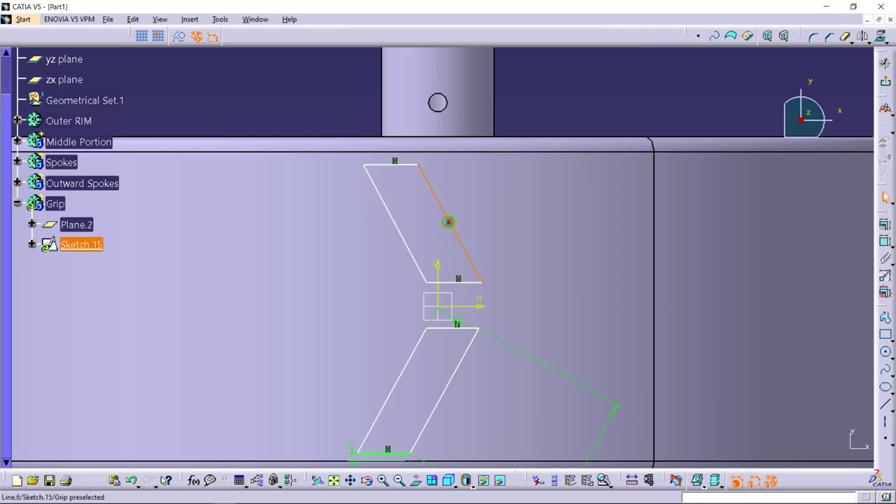
# Step: Make the new shape's slanted edges parallel and dimension its right edge to 19 mm
pyautogui.keyDown('ctrl'); pyautogui.click(395, 222); pyautogui.keyUp('ctrl')
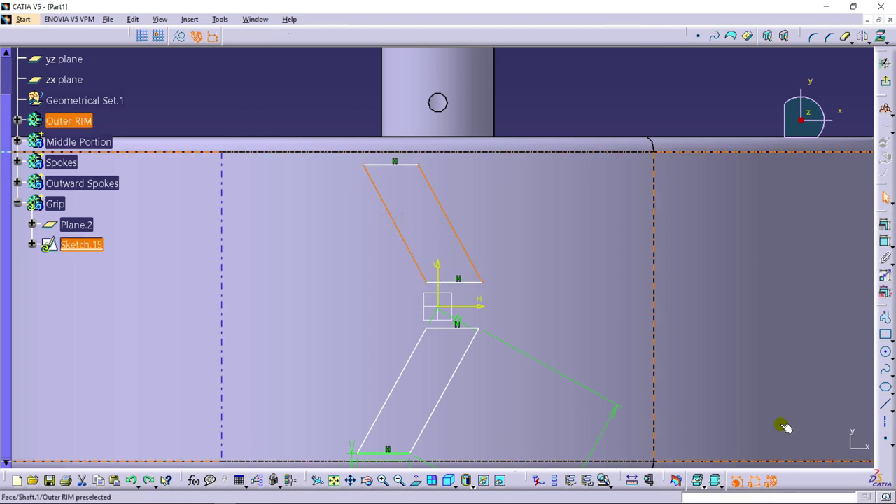
pyautogui.click(885, 224)
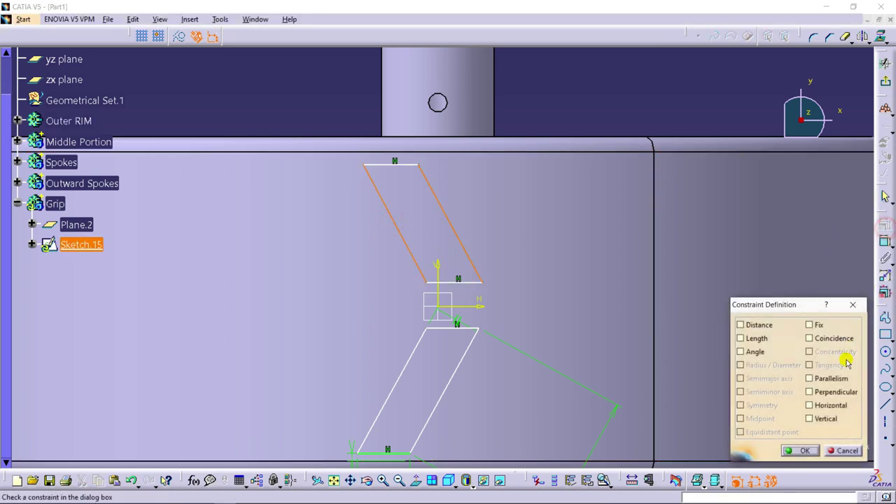
pyautogui.click(809, 378)
pyautogui.click(806, 450)
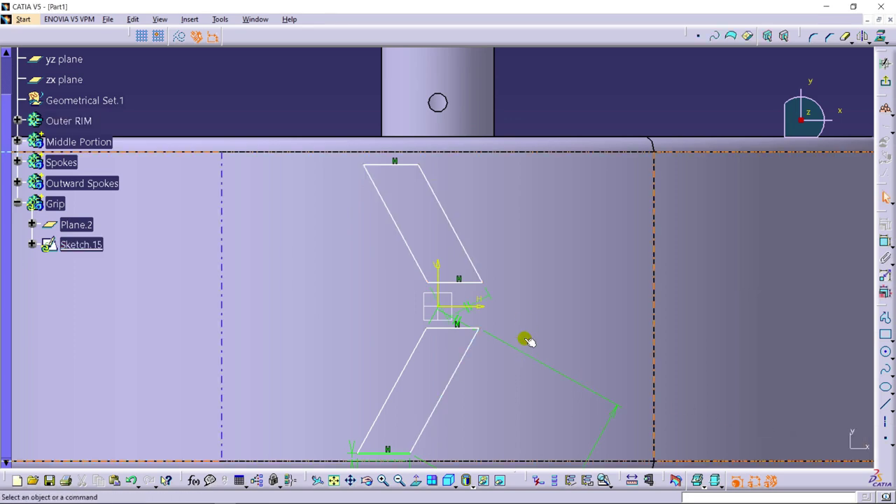
pyautogui.moveTo(485, 344)
pyautogui.mouseDown(button='middle')
pyautogui.moveTo(486, 314)
pyautogui.moveTo(488, 352)
pyautogui.moveTo(452, 232)
pyautogui.mouseUp(button='middle')
pyautogui.click(453, 230)
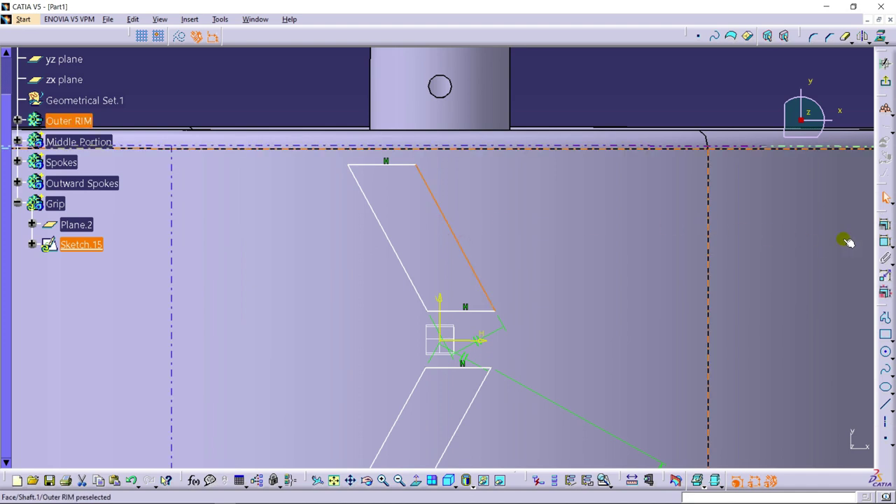
pyautogui.click(885, 242)
pyautogui.click(595, 98)
pyautogui.doubleClick(604, 92)
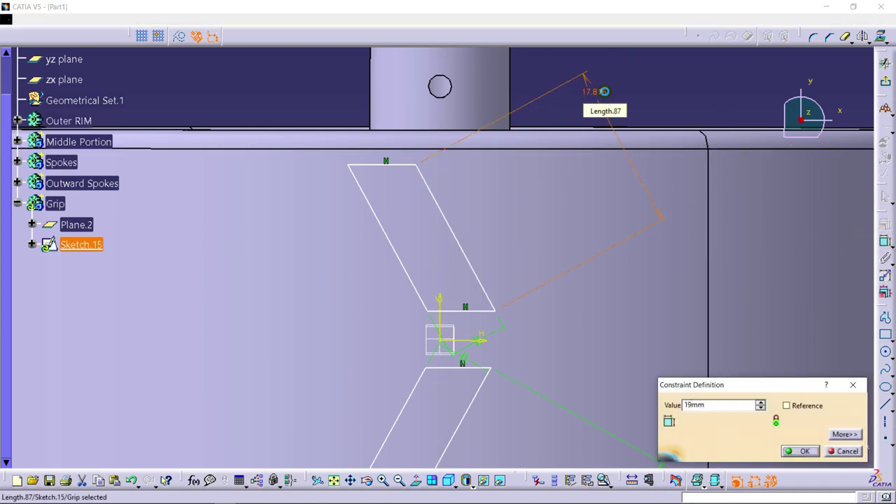
pyautogui.press('Return')
# Step: Constrain the new shape's top edge 1 mm from the reference line
pyautogui.click(886, 240)
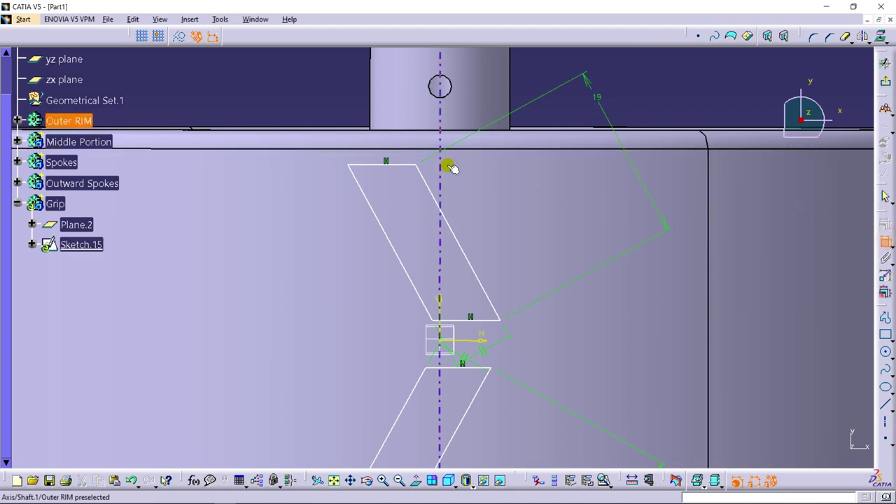
pyautogui.click(372, 162)
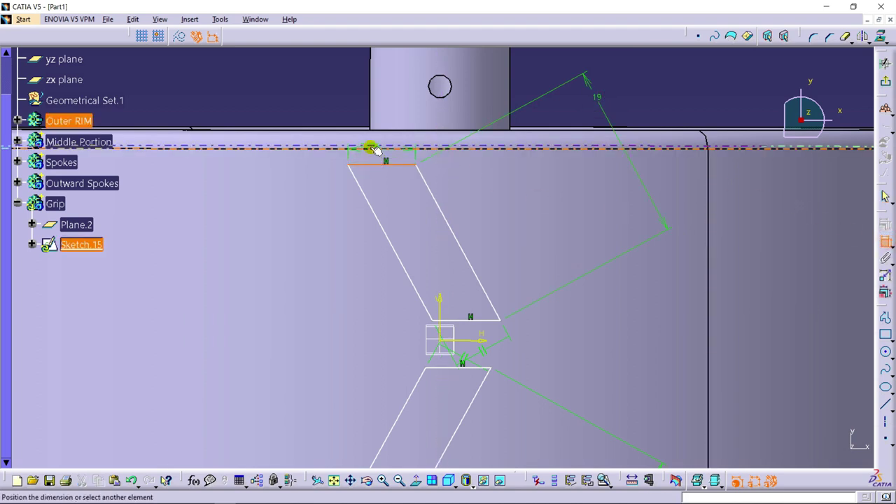
pyautogui.click(372, 149)
pyautogui.press('Escape')
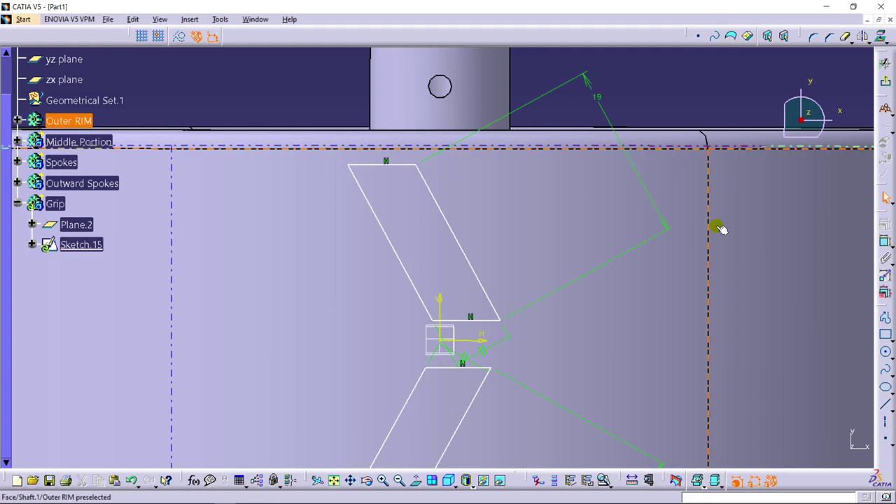
pyautogui.moveTo(406, 168)
pyautogui.mouseDown(button='middle')
pyautogui.moveTo(372, 160)
pyautogui.moveTo(376, 143)
pyautogui.moveTo(436, 233)
pyautogui.moveTo(411, 244)
pyautogui.mouseUp(button='middle')
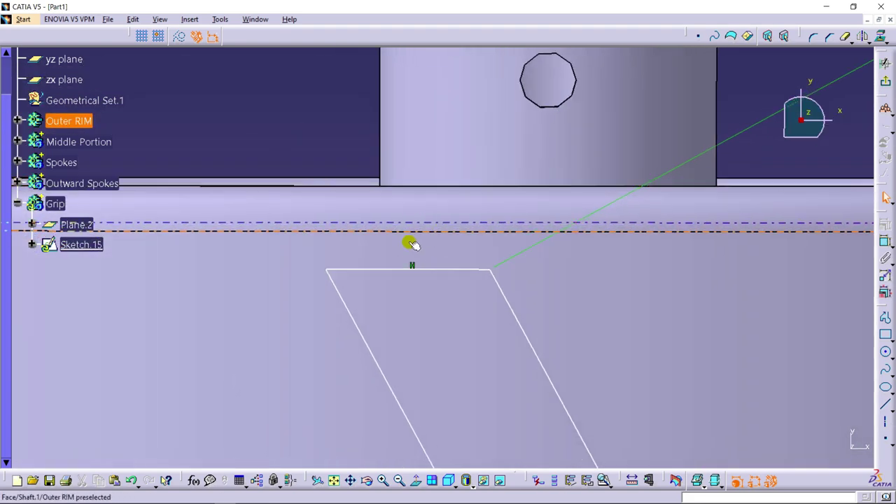
pyautogui.click(400, 233)
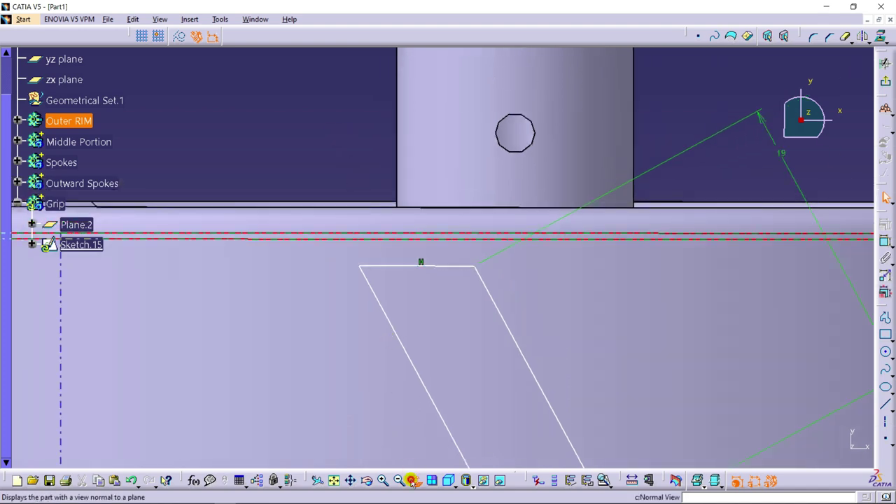
pyautogui.click(883, 242)
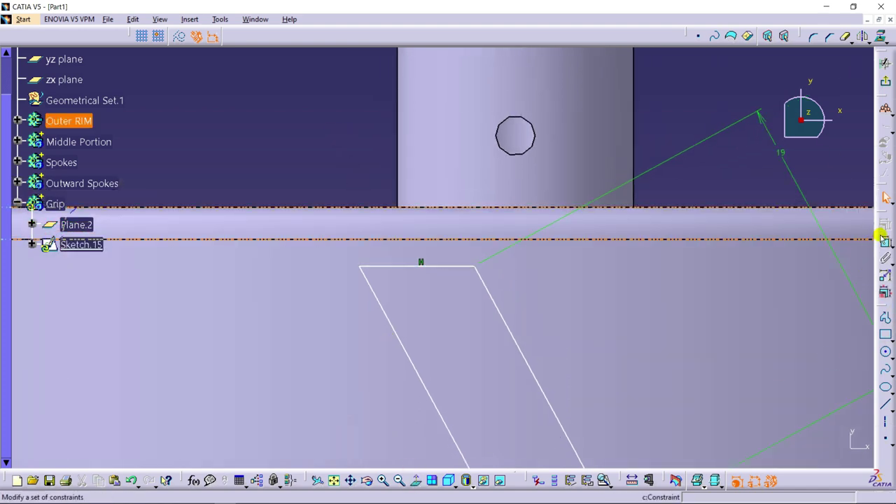
pyautogui.click(394, 266)
pyautogui.click(377, 251)
pyautogui.doubleClick(379, 252)
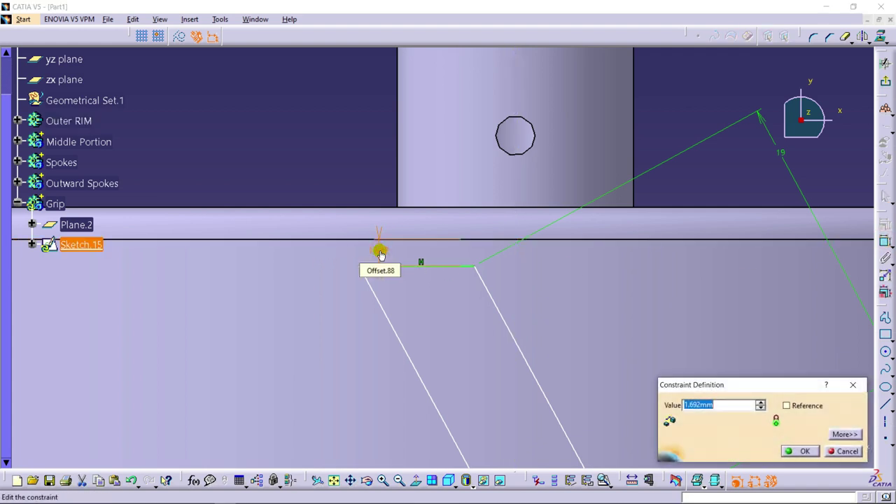
pyautogui.press('Return')
pyautogui.moveTo(339, 148)
pyautogui.mouseDown(button='middle')
pyautogui.moveTo(350, 224)
pyautogui.moveTo(344, 182)
pyautogui.moveTo(464, 314)
pyautogui.moveTo(436, 217)
pyautogui.moveTo(458, 185)
pyautogui.mouseUp(button='middle')
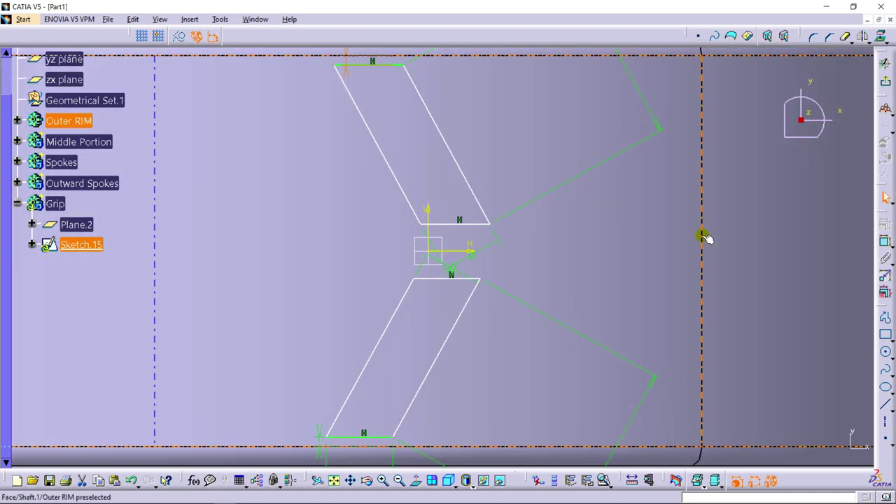
# Step: Draw a vertical line to the right of the two lug shapes
pyautogui.click(888, 318)
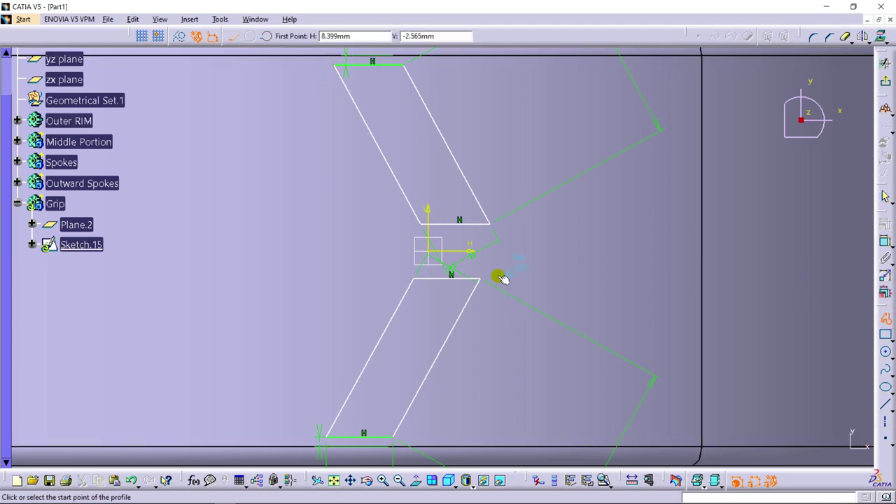
pyautogui.click(480, 306)
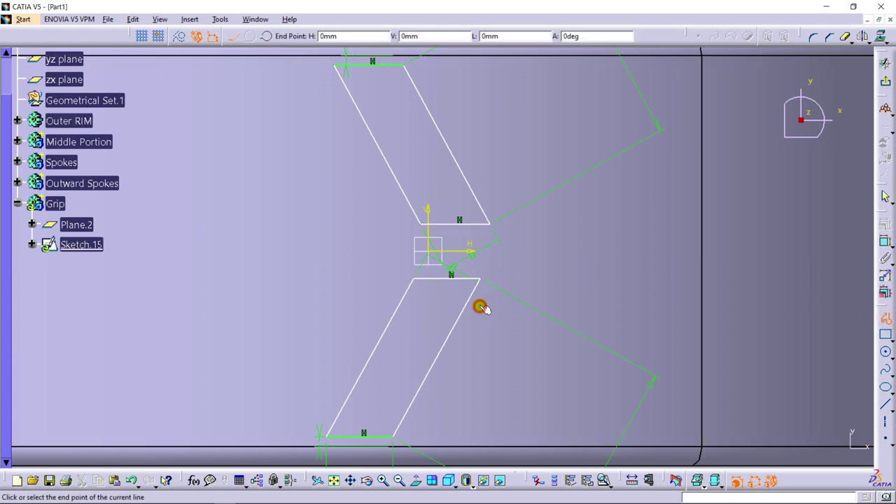
pyautogui.click(481, 185)
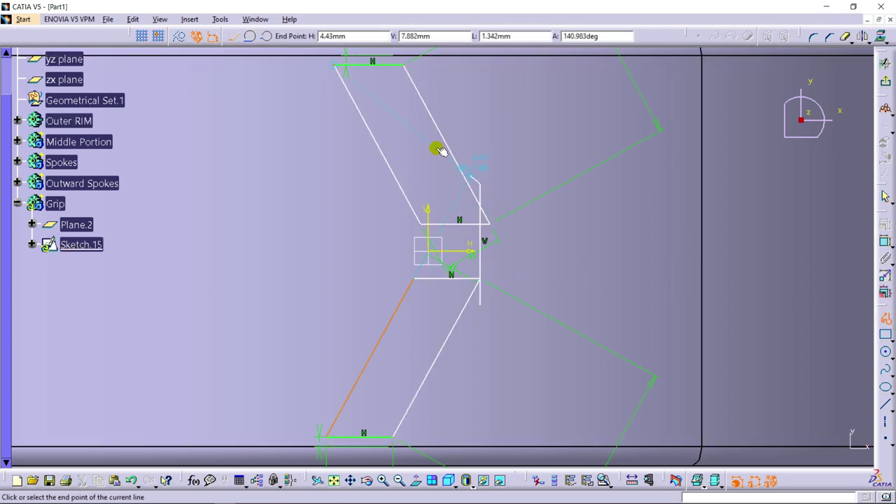
pyautogui.press('Escape')
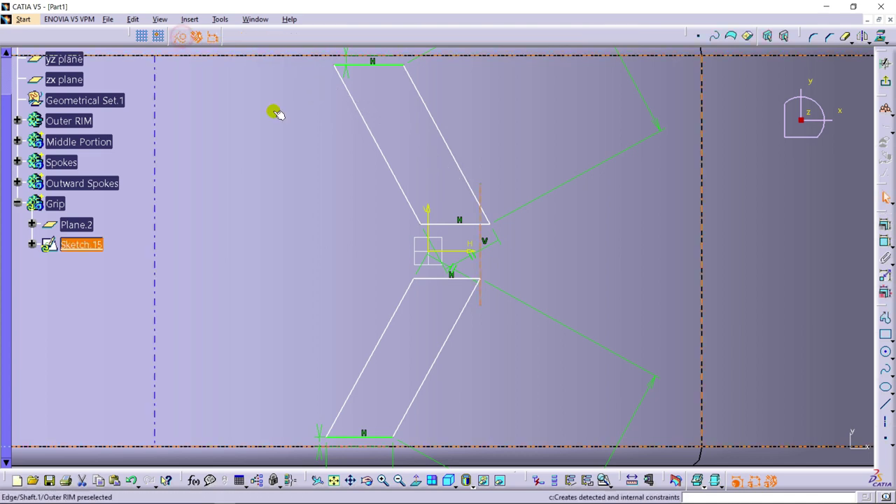
pyautogui.moveTo(524, 250); pyautogui.dragTo(527, 212, button='middle')
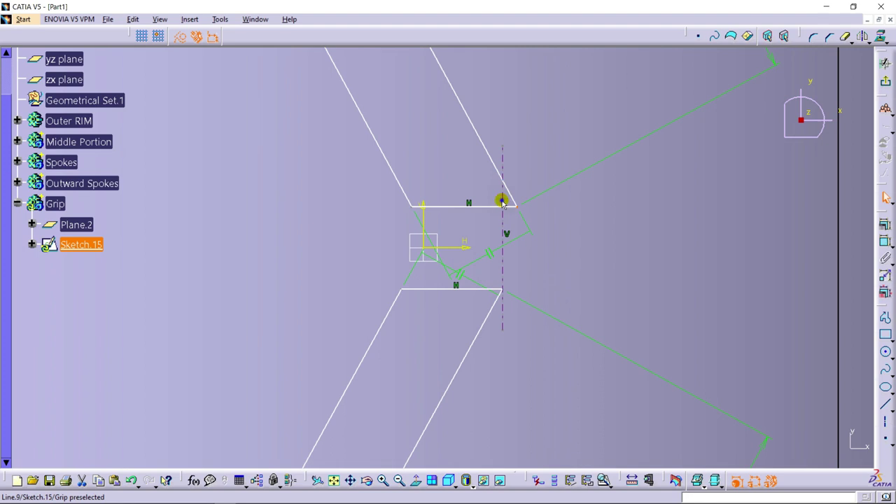
pyautogui.rightClick(504, 202)
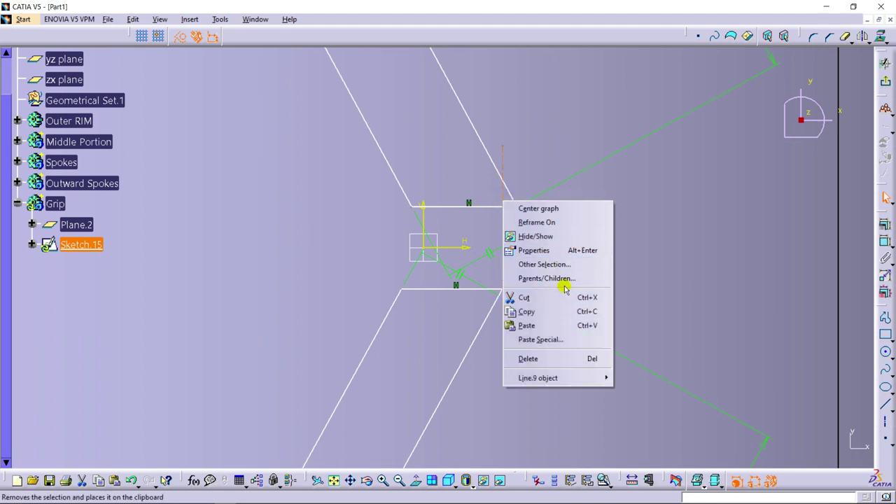
pyautogui.click(661, 224)
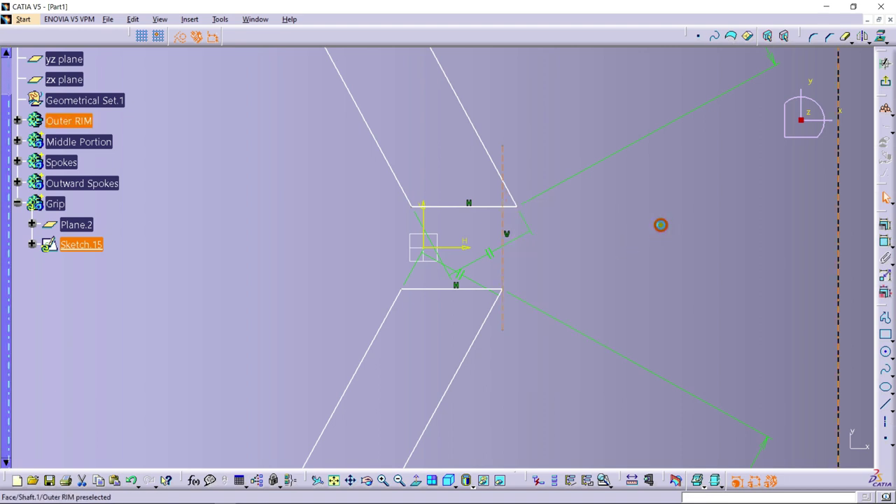
# Step: Make the lugs' inner corner points coincident with the vertical line
pyautogui.click(886, 222)
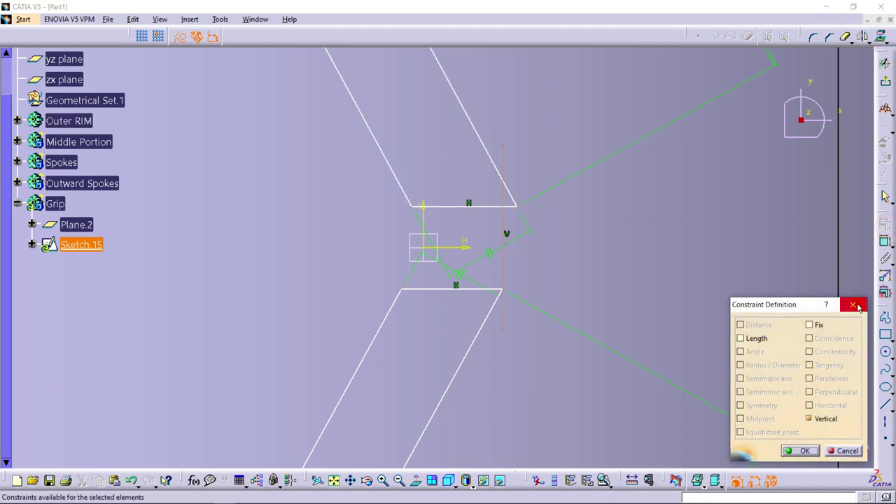
pyautogui.click(857, 306)
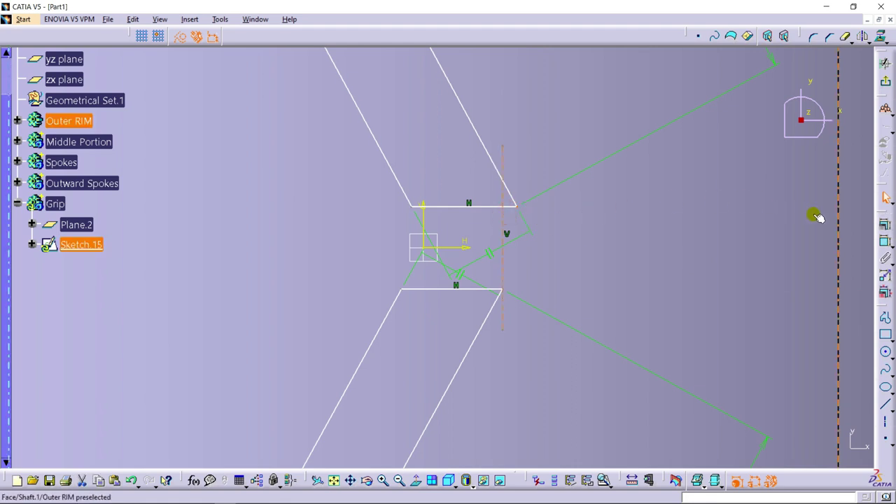
pyautogui.click(885, 223)
pyautogui.click(827, 339)
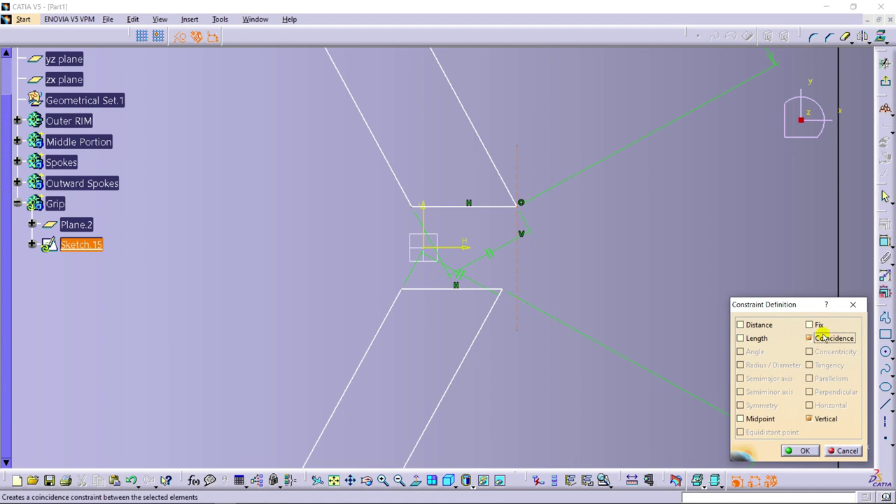
pyautogui.click(802, 451)
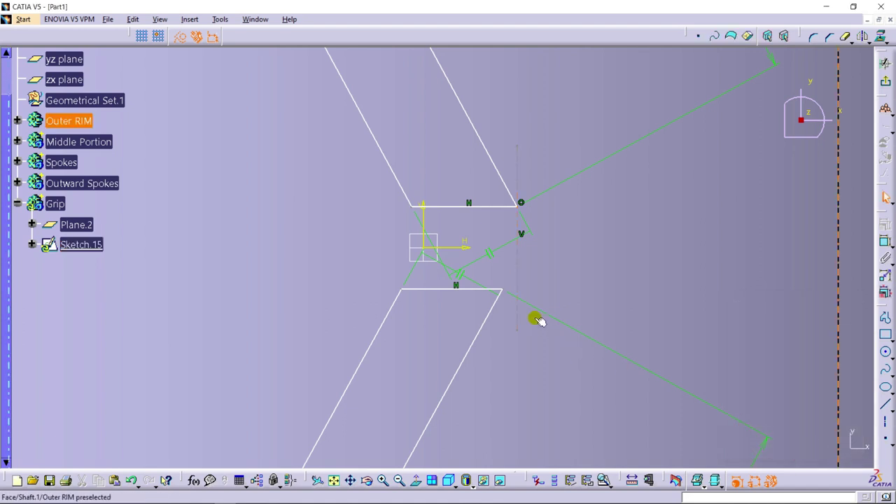
pyautogui.keyDown('ctrl'); pyautogui.click(516, 286); pyautogui.keyUp('ctrl')
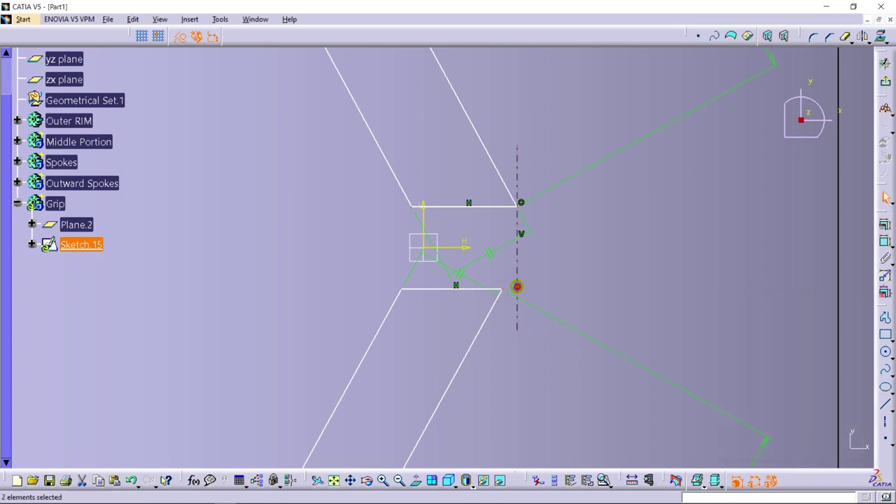
pyautogui.click(886, 222)
pyautogui.click(825, 339)
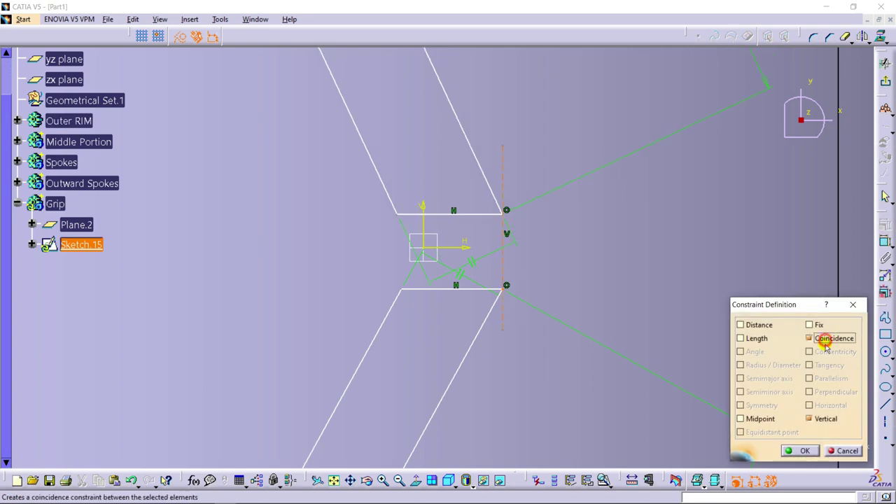
pyautogui.click(805, 451)
pyautogui.moveTo(584, 216)
pyautogui.mouseDown(button='middle')
pyautogui.moveTo(604, 272)
pyautogui.moveTo(623, 224)
pyautogui.moveTo(619, 198)
pyautogui.moveTo(641, 309)
pyautogui.mouseUp(button='middle')
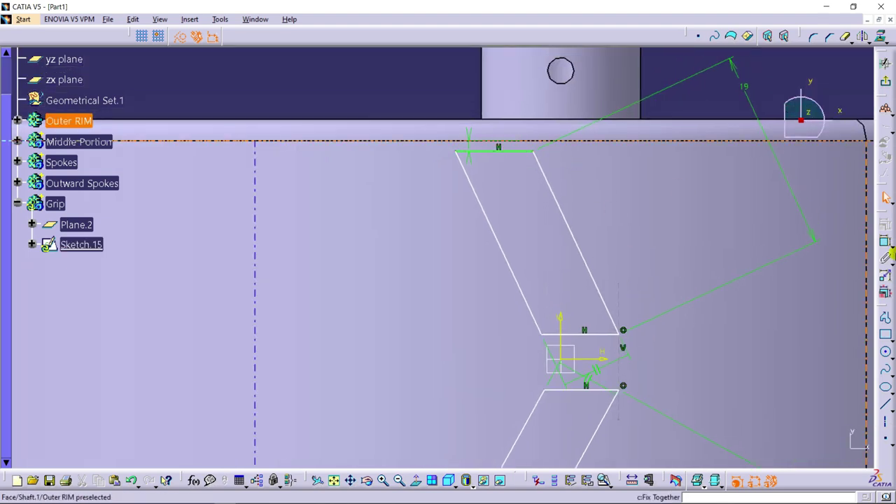
# Step: Dimension the sketch's top edge to 7 mm
pyautogui.click(884, 244)
pyautogui.click(488, 150)
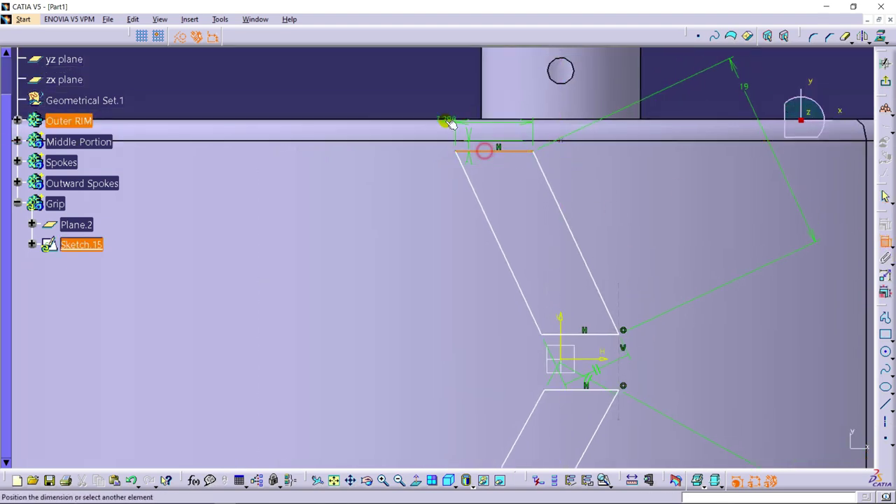
pyautogui.click(437, 105)
pyautogui.doubleClick(438, 105)
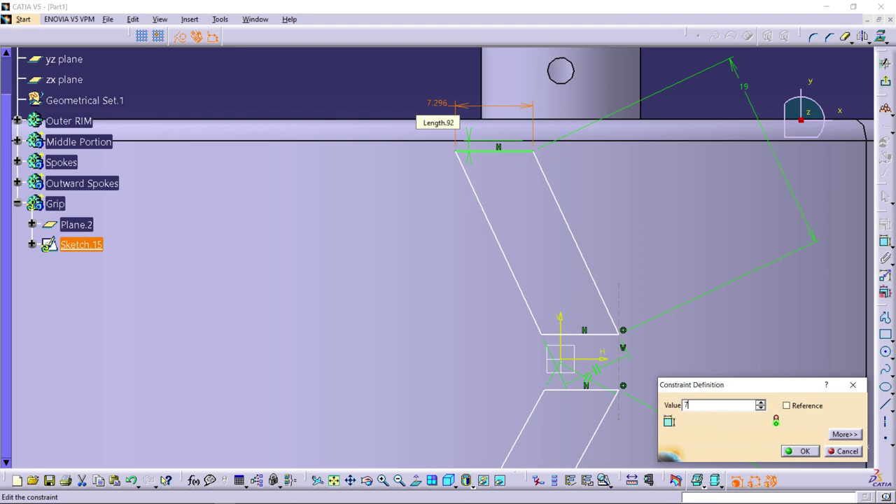
pyautogui.press('Return')
pyautogui.moveTo(403, 66)
pyautogui.mouseDown(button='middle')
pyautogui.moveTo(412, 114)
pyautogui.moveTo(413, 70)
pyautogui.mouseUp(button='middle')
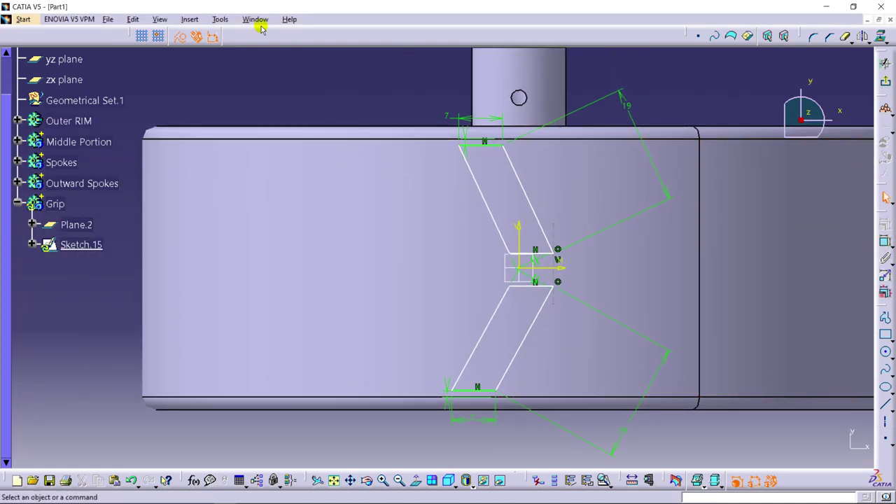
# Step: Draw a left vertical line and make the upper lug's top-left corner coincide with it
pyautogui.click(886, 320)
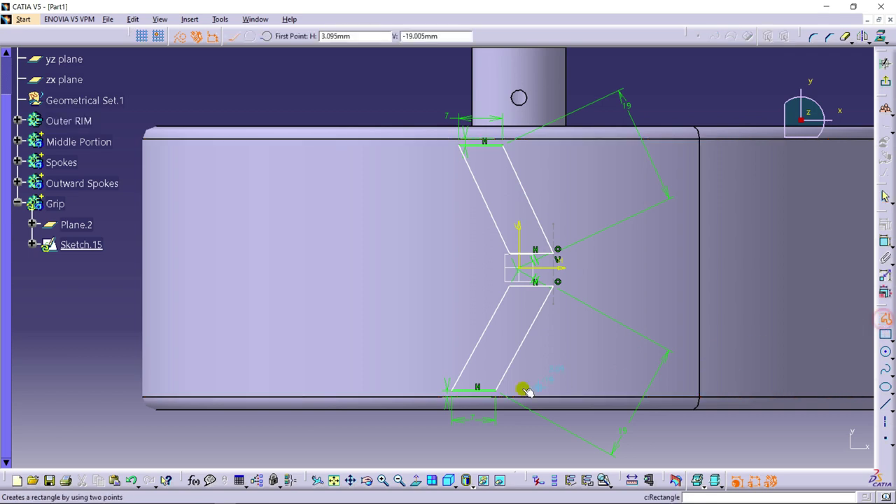
pyautogui.click(452, 390)
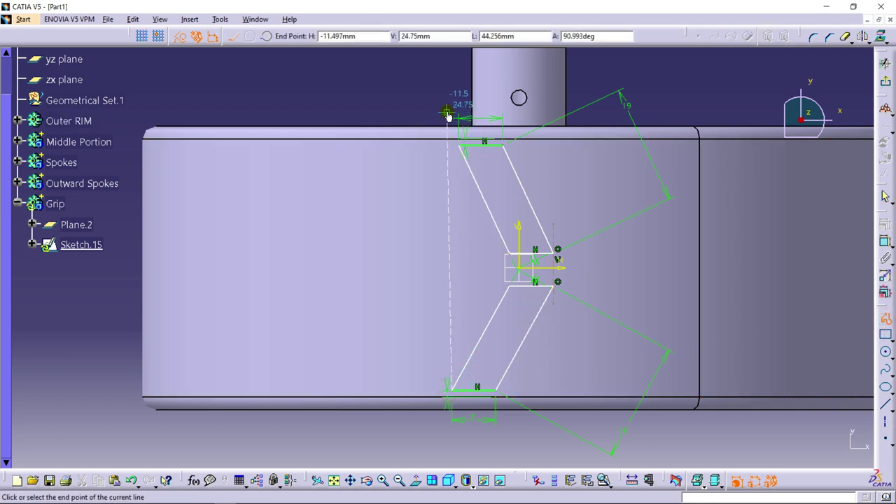
pyautogui.press('Escape')
pyautogui.moveTo(448, 182)
pyautogui.mouseDown(button='middle')
pyautogui.moveTo(432, 359)
pyautogui.moveTo(440, 301)
pyautogui.moveTo(476, 271)
pyautogui.mouseUp(button='middle')
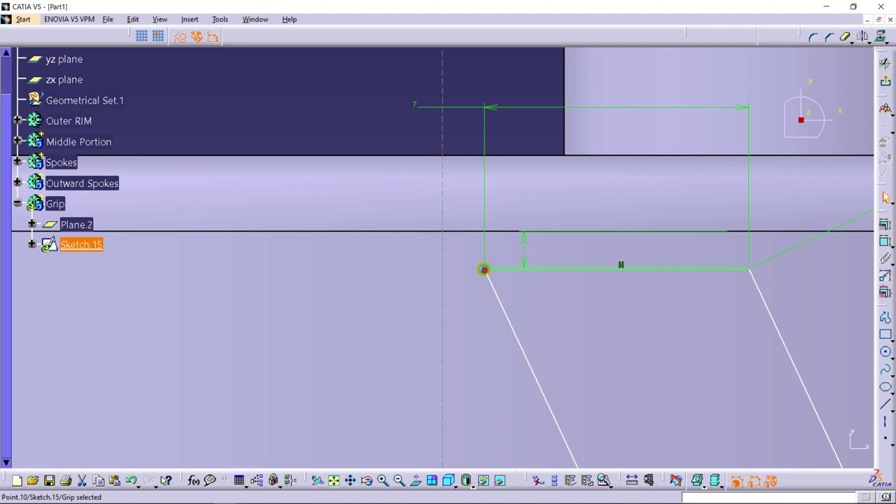
pyautogui.click(880, 230)
pyautogui.click(831, 338)
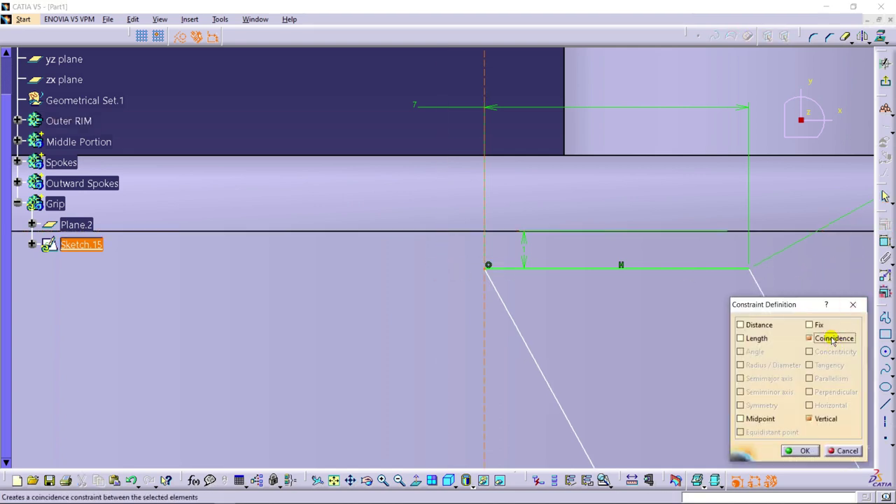
pyautogui.click(805, 451)
pyautogui.moveTo(595, 231)
pyautogui.mouseDown(button='middle')
pyautogui.moveTo(585, 388)
pyautogui.moveTo(518, 273)
pyautogui.moveTo(497, 259)
pyautogui.moveTo(504, 338)
pyautogui.moveTo(497, 322)
pyautogui.moveTo(510, 312)
pyautogui.moveTo(514, 242)
pyautogui.moveTo(560, 244)
pyautogui.moveTo(560, 220)
pyautogui.moveTo(545, 320)
pyautogui.mouseUp(button='middle')
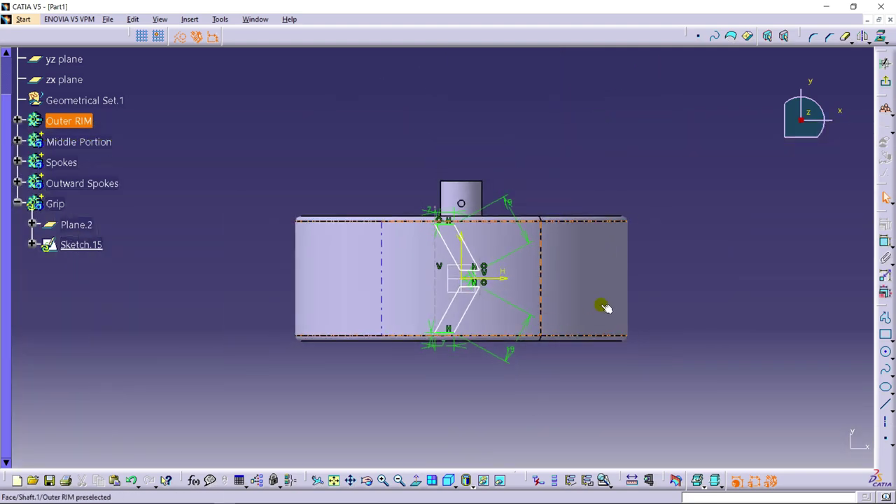
# Step: Leave the sketch and pad Sketch.15 by 15 mm to create the Pad.6 grip lug
pyautogui.click(885, 62)
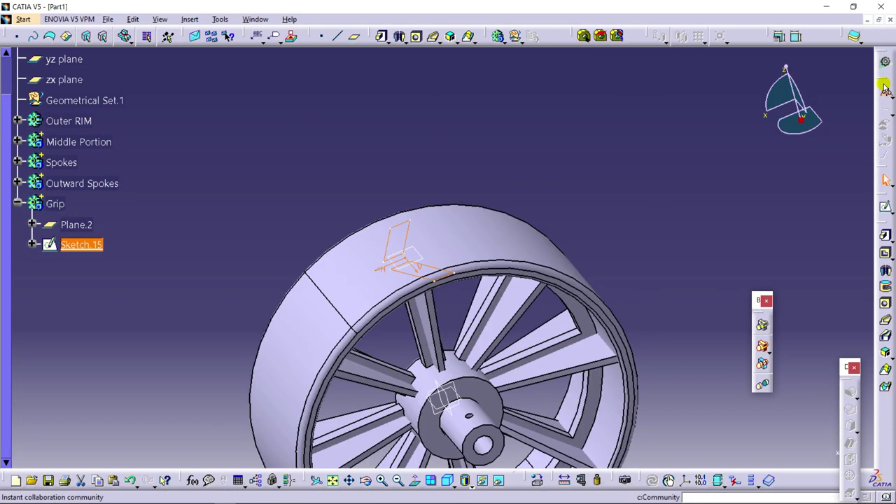
pyautogui.moveTo(602, 239); pyautogui.dragTo(475, 202, button='middle')
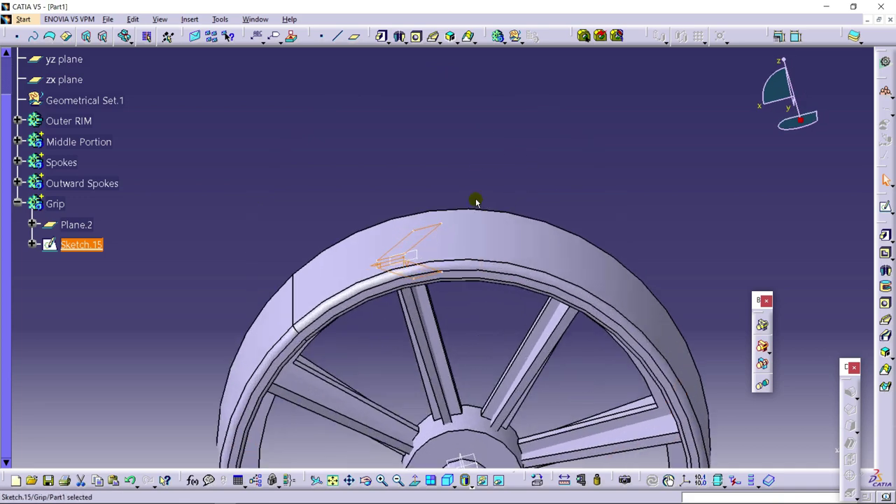
pyautogui.click(381, 35)
pyautogui.moveTo(330, 180); pyautogui.dragTo(417, 167, button='middle')
pyautogui.click(750, 230)
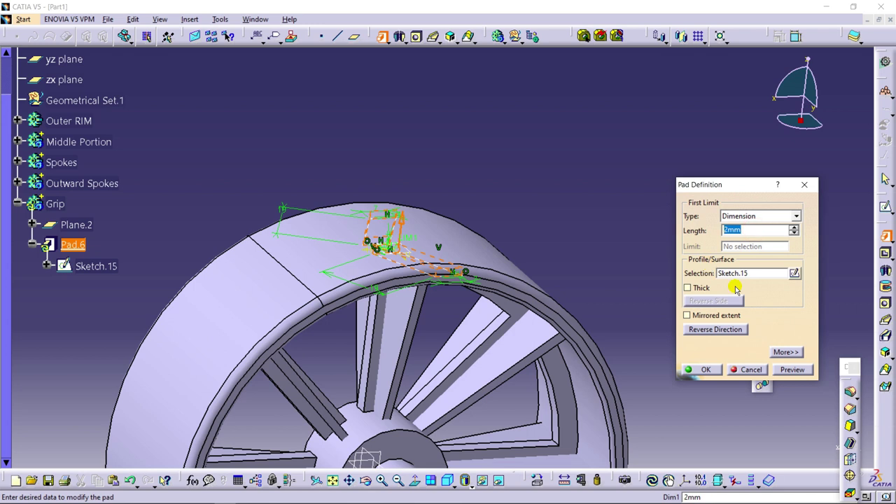
pyautogui.click(793, 369)
pyautogui.click(703, 370)
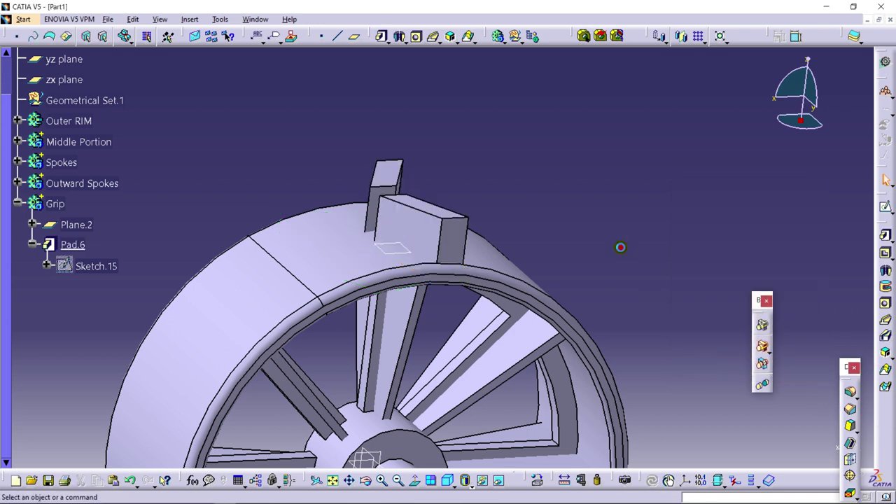
pyautogui.moveTo(245, 149); pyautogui.dragTo(567, 291, button='middle')
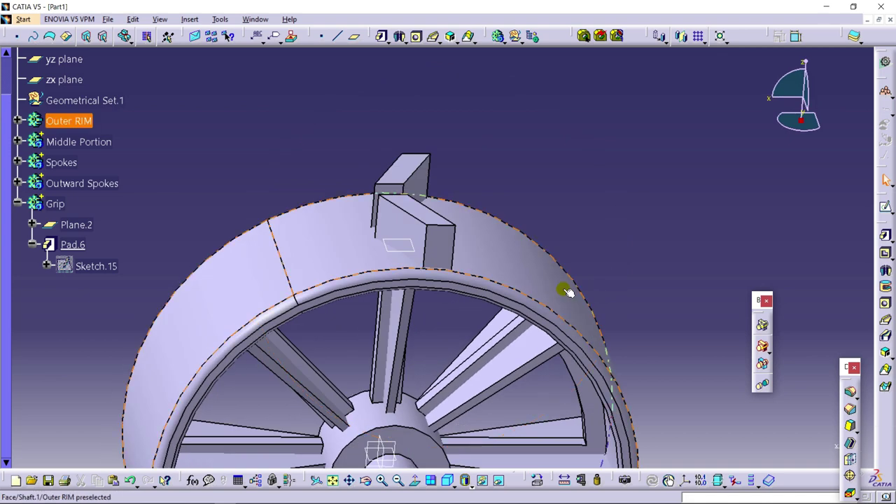
# Step: Circular-pattern Pad.6 into 21 instances at 17.143° spacing, using the rim face as reference
pyautogui.click(79, 249)
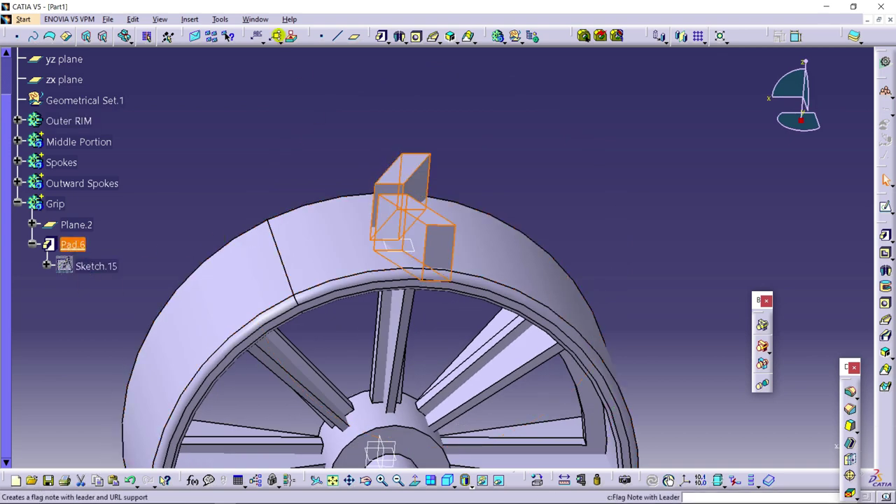
pyautogui.click(190, 18)
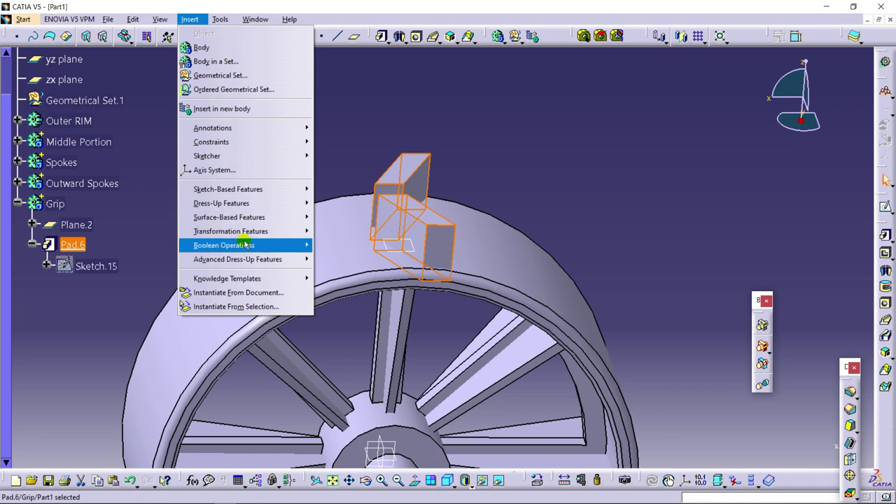
pyautogui.moveTo(245, 237)
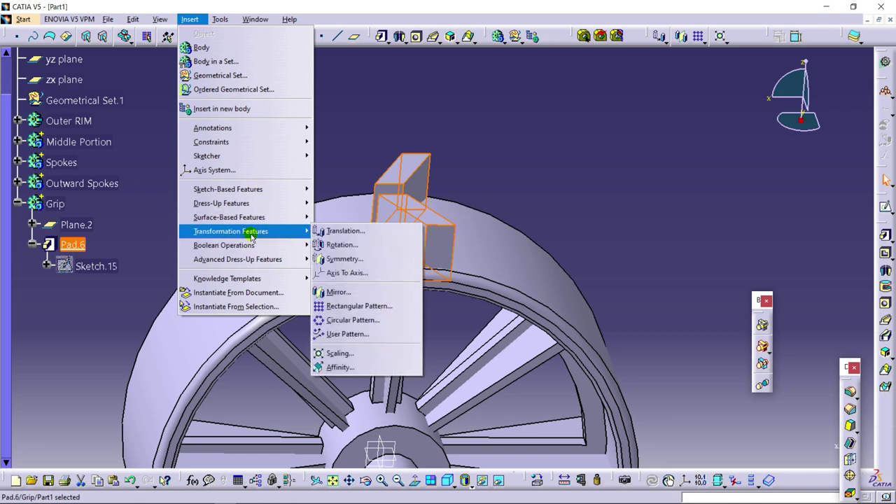
pyautogui.click(399, 318)
pyautogui.moveTo(407, 312); pyautogui.dragTo(443, 190, button='middle')
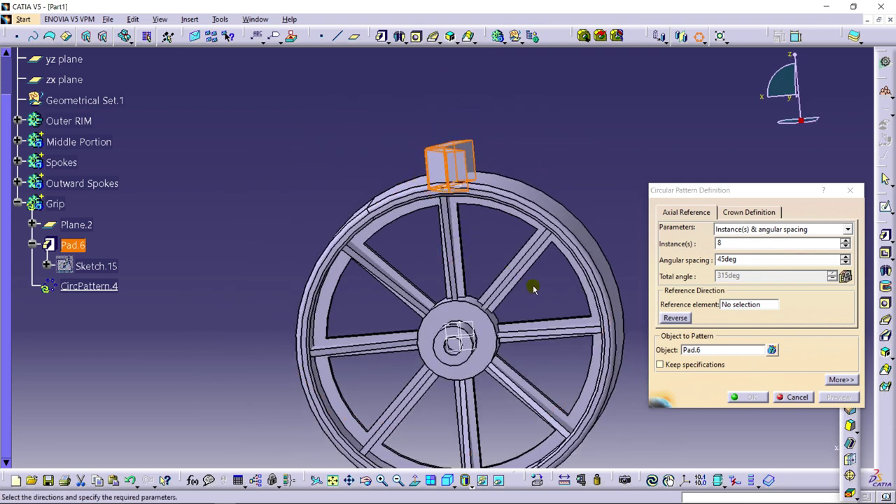
pyautogui.doubleClick(744, 243)
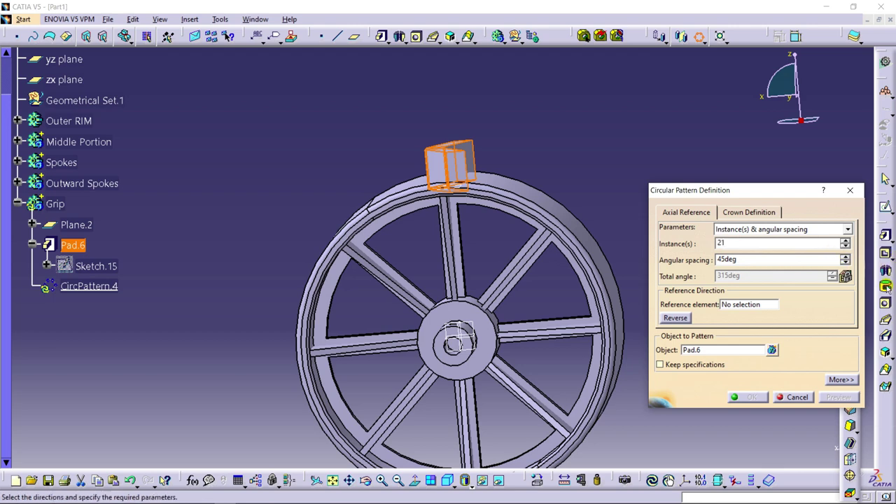
pyautogui.doubleClick(743, 259)
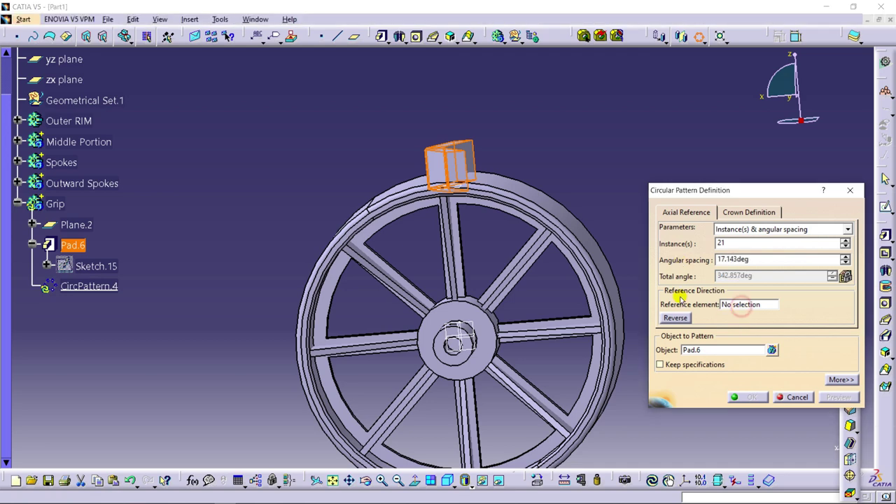
pyautogui.moveTo(525, 252); pyautogui.dragTo(395, 191, button='middle')
pyautogui.click(389, 176)
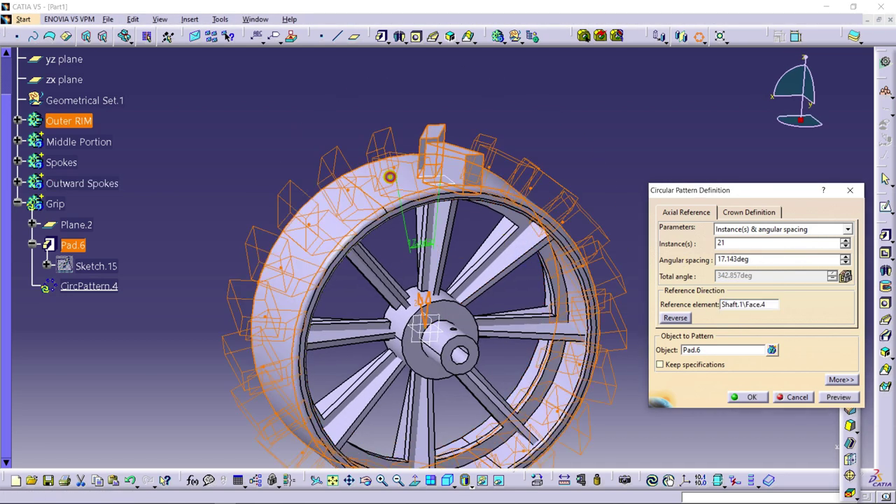
pyautogui.moveTo(558, 249); pyautogui.dragTo(522, 214, button='middle')
pyautogui.click(838, 397)
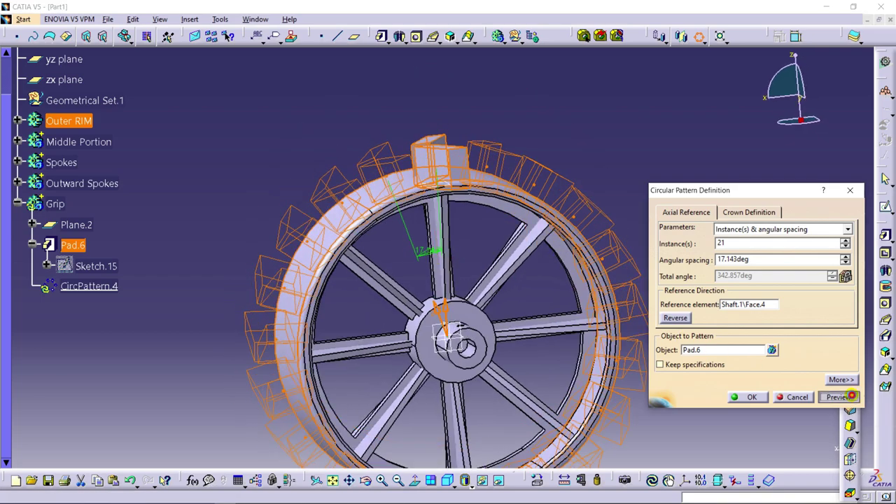
pyautogui.click(752, 397)
pyautogui.moveTo(670, 229); pyautogui.dragTo(584, 216, button='middle')
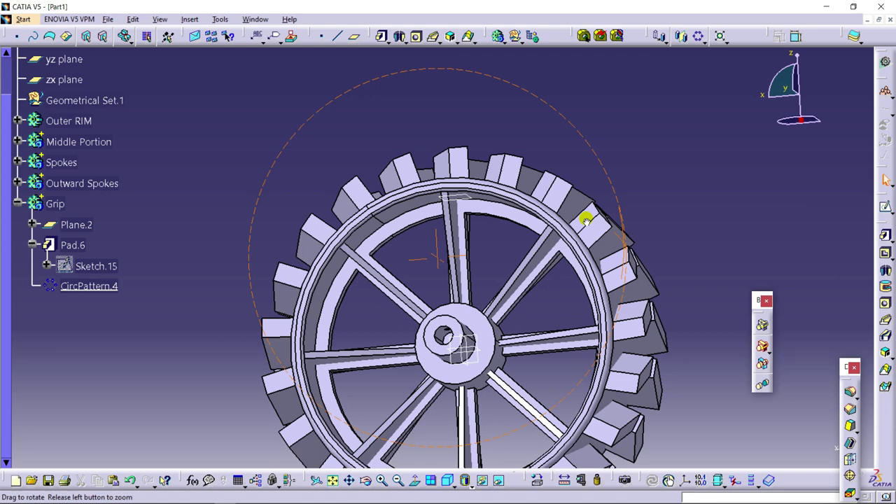
pyautogui.moveTo(488, 187); pyautogui.dragTo(352, 189, button='middle')
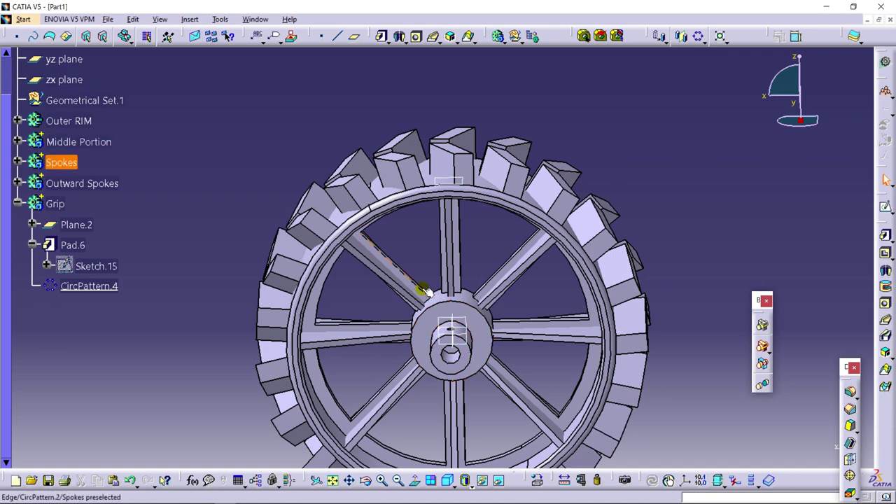
pyautogui.moveTo(462, 332)
pyautogui.mouseDown(button='middle')
pyautogui.moveTo(455, 314)
pyautogui.moveTo(385, 314)
pyautogui.moveTo(466, 329)
pyautogui.mouseUp(button='middle')
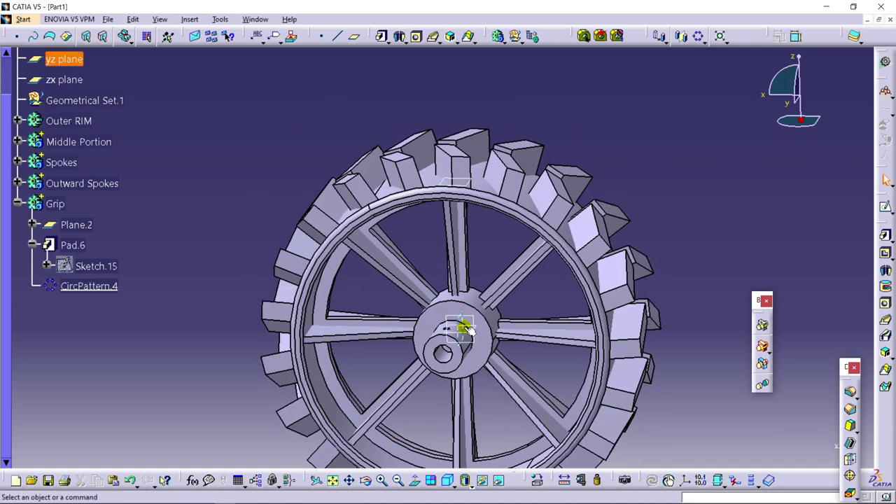
# Step: Start a new sketch on the zx plane and project the outer rim edge into it
pyautogui.click(885, 235)
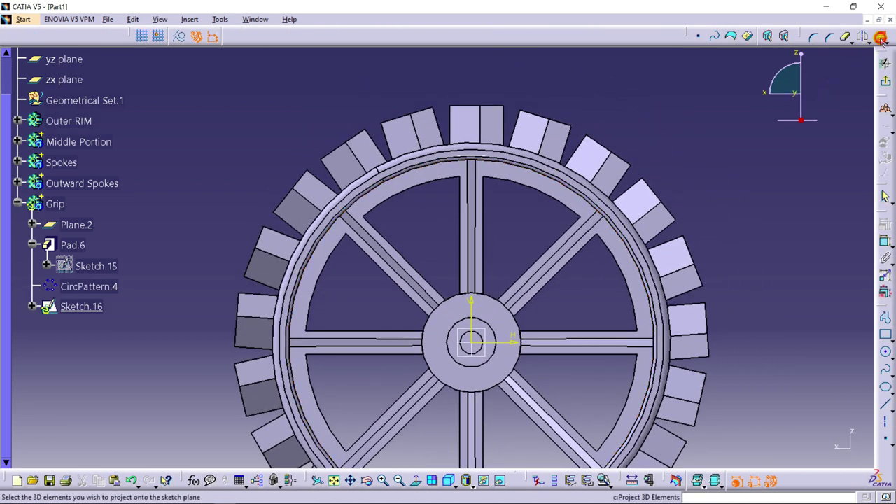
pyautogui.click(518, 149)
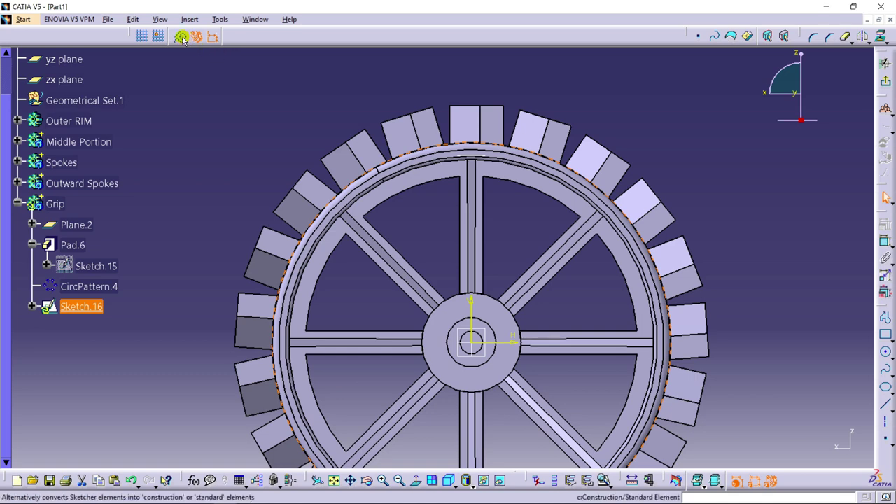
pyautogui.click(677, 122)
pyautogui.moveTo(713, 138); pyautogui.dragTo(254, 92, button='middle')
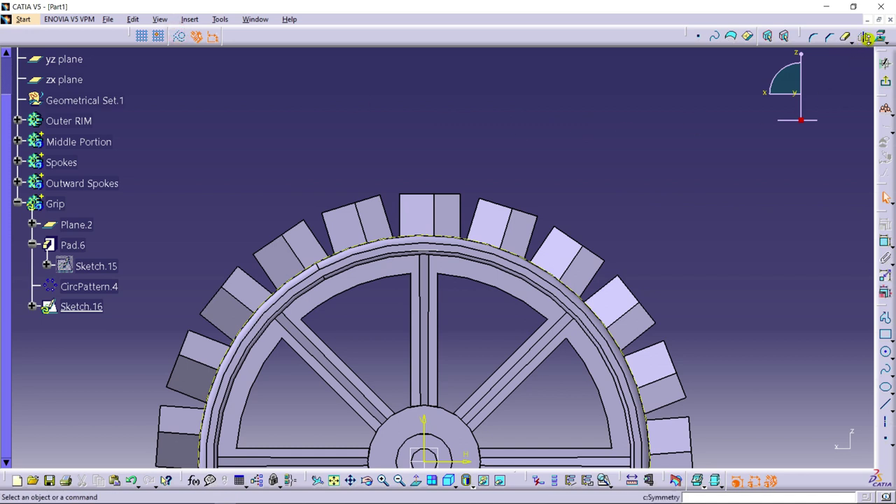
# Step: Offset the projected rim curve twice, placing arcs outside and inside the grip lugs
pyautogui.click(868, 39)
pyautogui.click(884, 142)
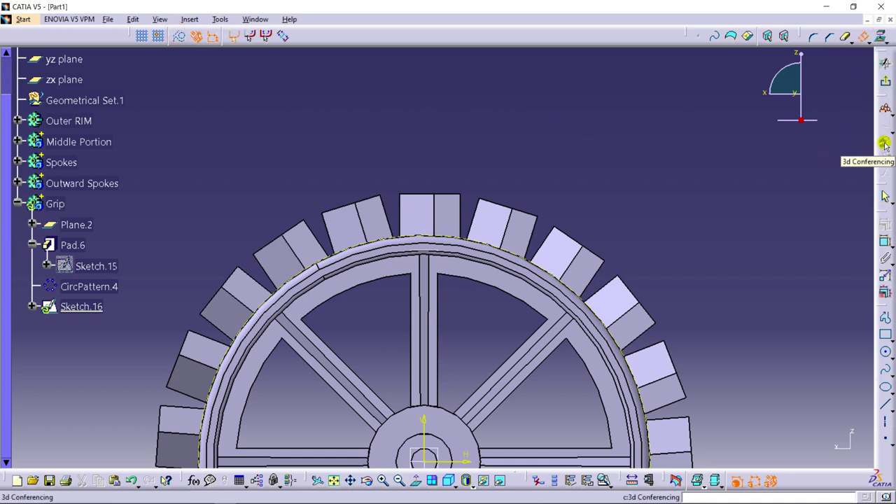
pyautogui.click(433, 237)
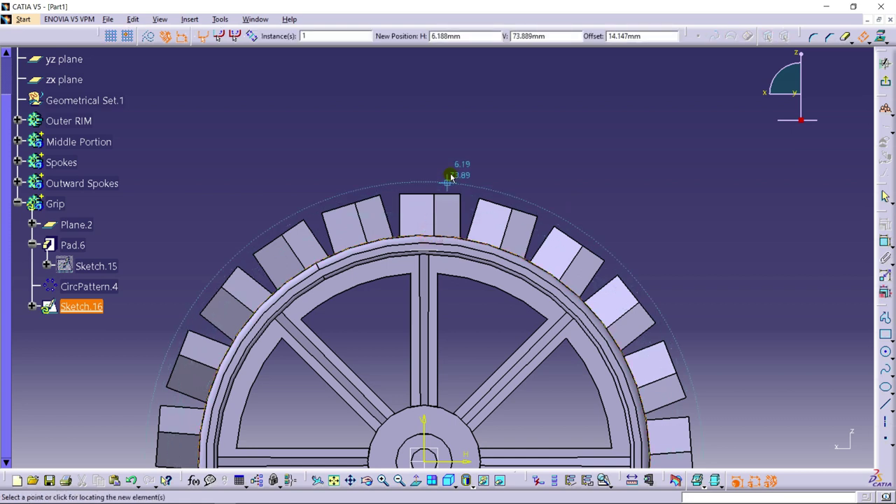
pyautogui.click(476, 121)
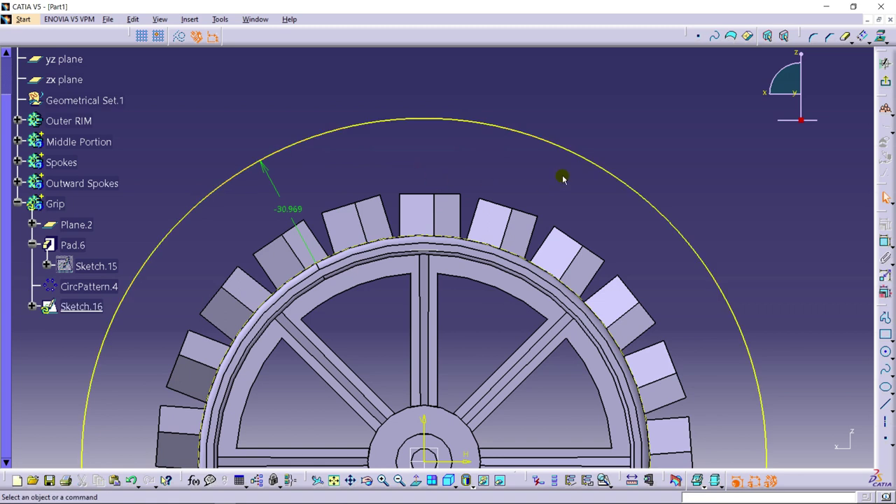
pyautogui.click(864, 38)
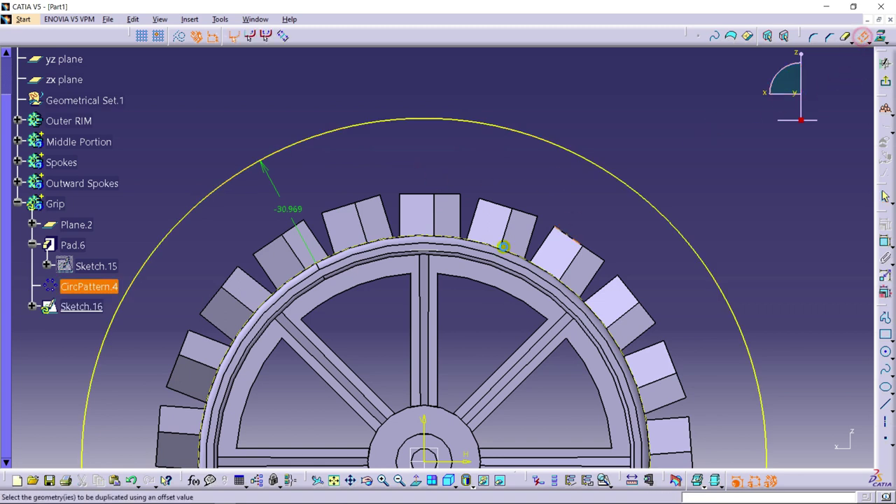
pyautogui.click(423, 235)
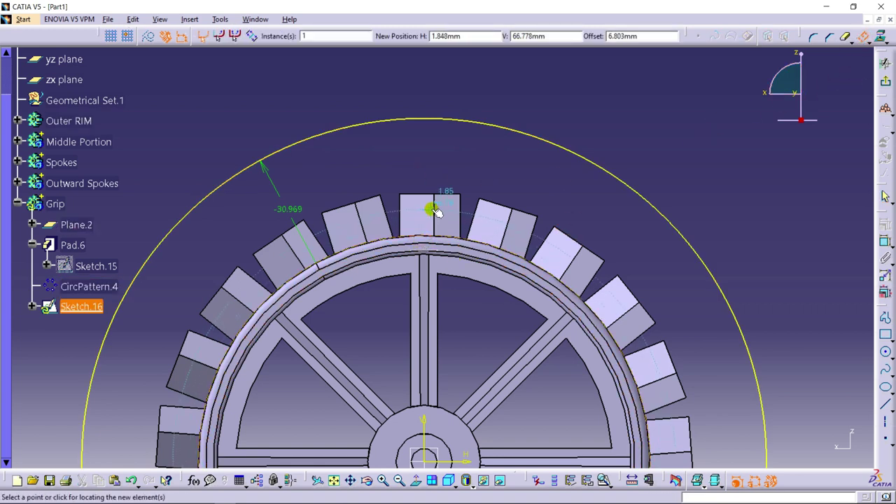
pyautogui.click(432, 210)
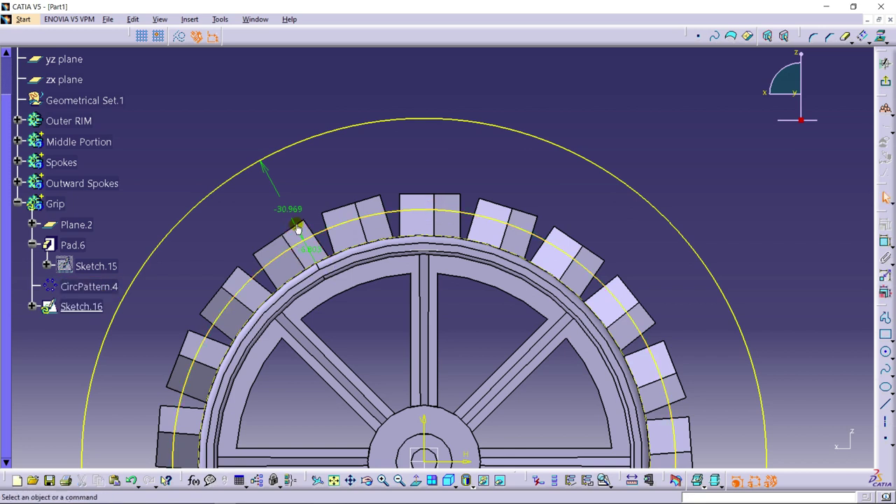
# Step: Add an offset dimension to the new arc beside the rim
pyautogui.click(607, 170)
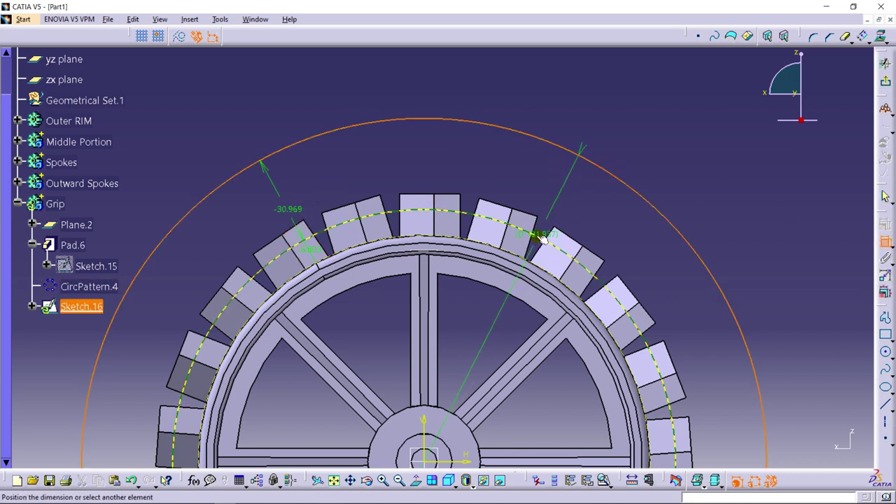
pyautogui.click(553, 207)
pyautogui.doubleClick(563, 205)
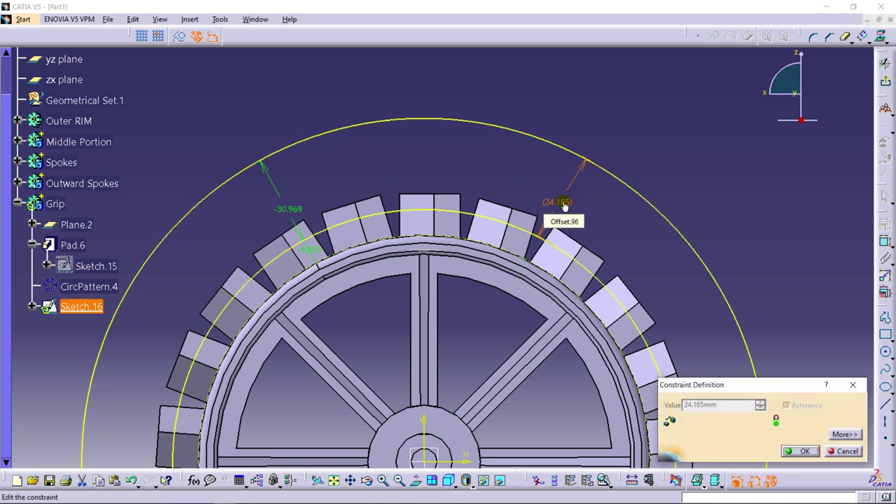
pyautogui.moveTo(592, 208)
pyautogui.mouseDown(button='middle')
pyautogui.moveTo(592, 246)
pyautogui.moveTo(591, 196)
pyautogui.mouseUp(button='middle')
pyautogui.click(848, 393)
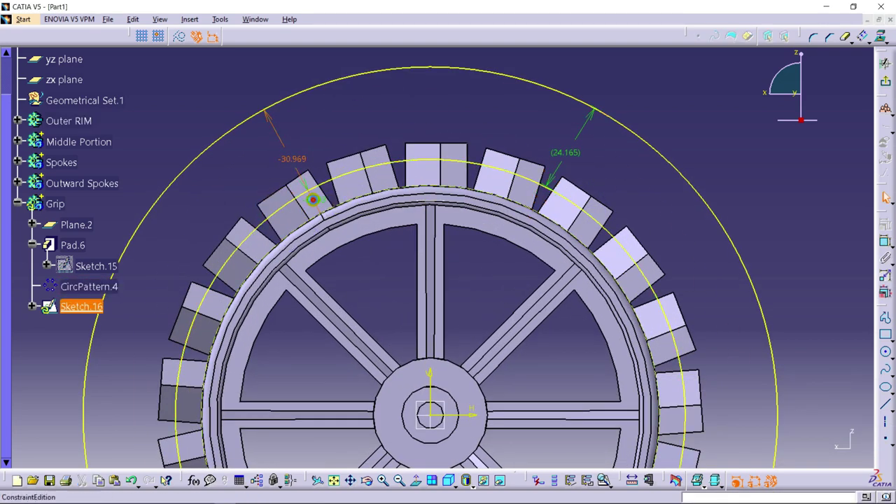
# Step: Set the arc offsets to -25 outward and 20 inward, then exit the sketch
pyautogui.doubleClick(313, 200)
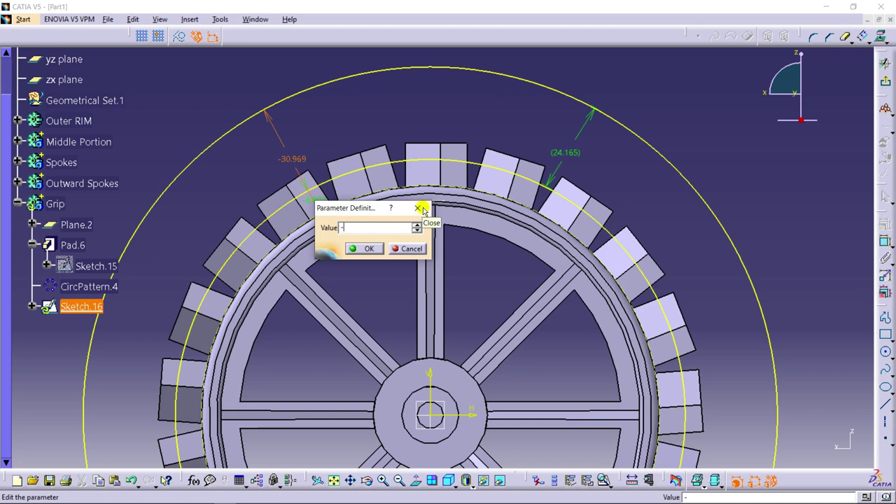
pyautogui.click(418, 208)
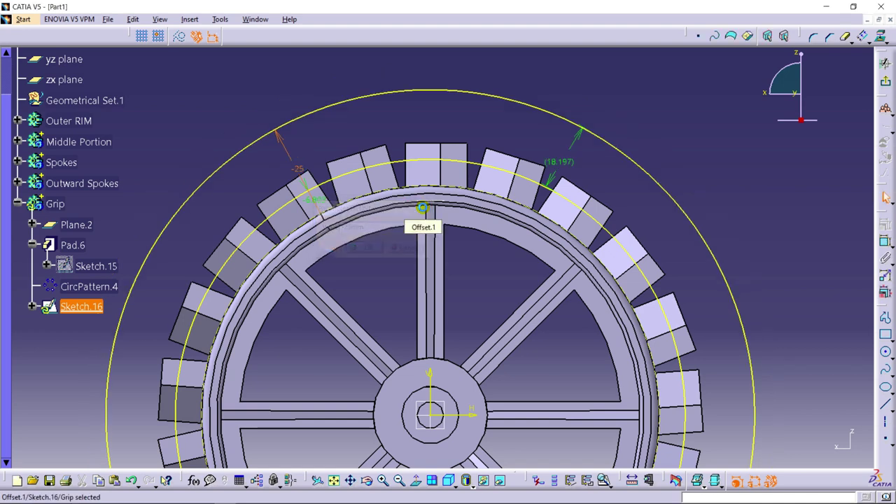
pyautogui.doubleClick(319, 197)
pyautogui.write('-')
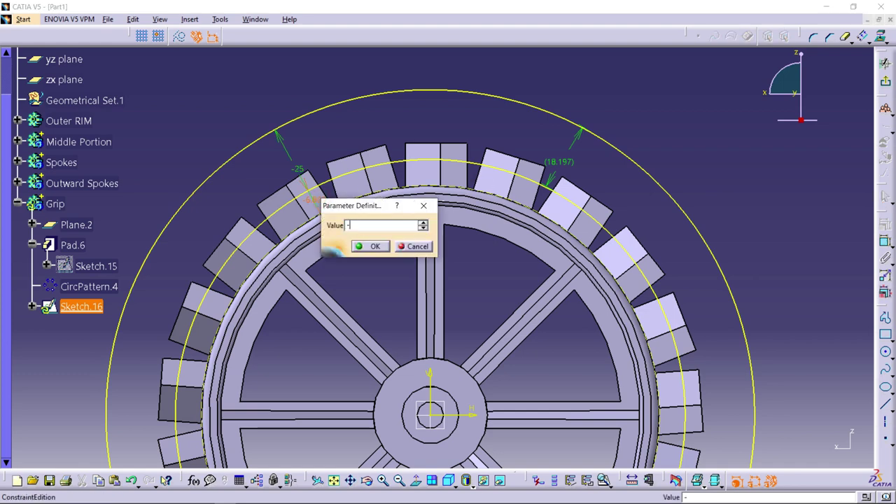
pyautogui.write('25')
pyautogui.press('Return')
pyautogui.moveTo(480, 177); pyautogui.dragTo(324, 231, button='middle')
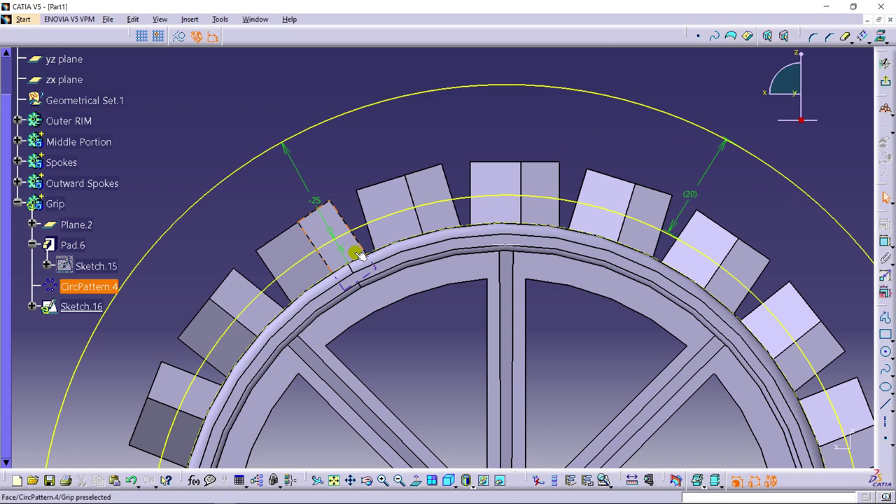
pyautogui.moveTo(693, 195); pyautogui.dragTo(709, 214, button='middle')
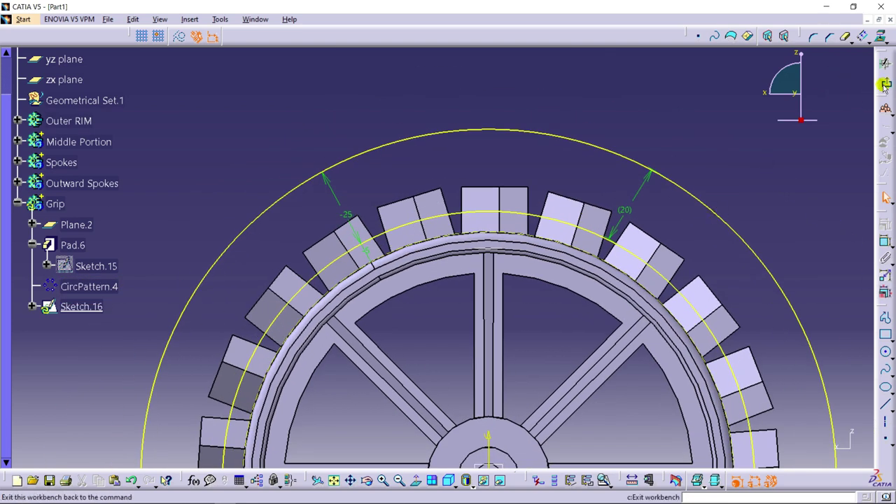
pyautogui.click(880, 36)
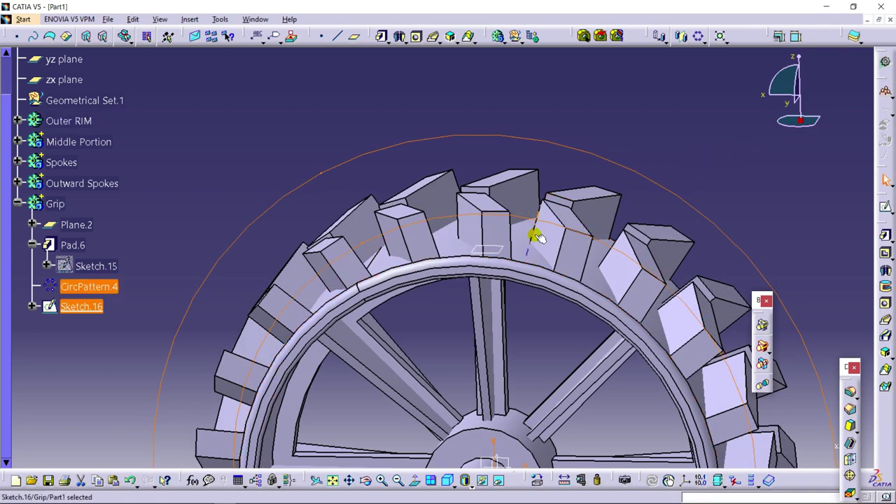
# Step: Cancel the Pad extrusion started from Sketch.16
pyautogui.moveTo(537, 256); pyautogui.dragTo(291, 108, button='middle')
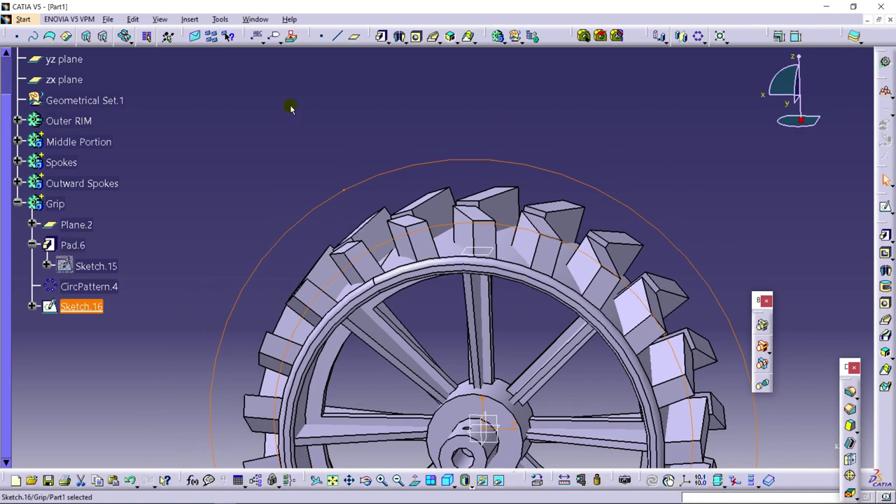
pyautogui.click(383, 37)
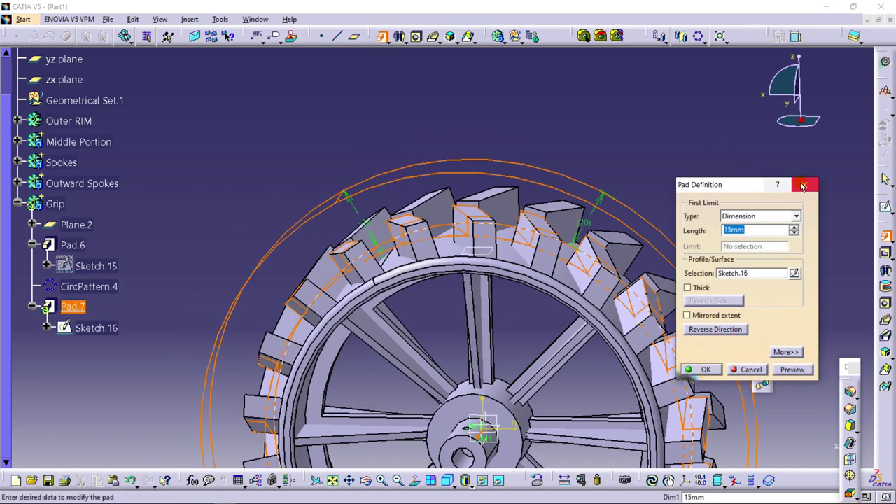
pyautogui.click(802, 185)
# Step: Create Pocket.3 from Sketch.16 with mirrored extent and 20 mm depth, trimming the lugs
pyautogui.click(383, 40)
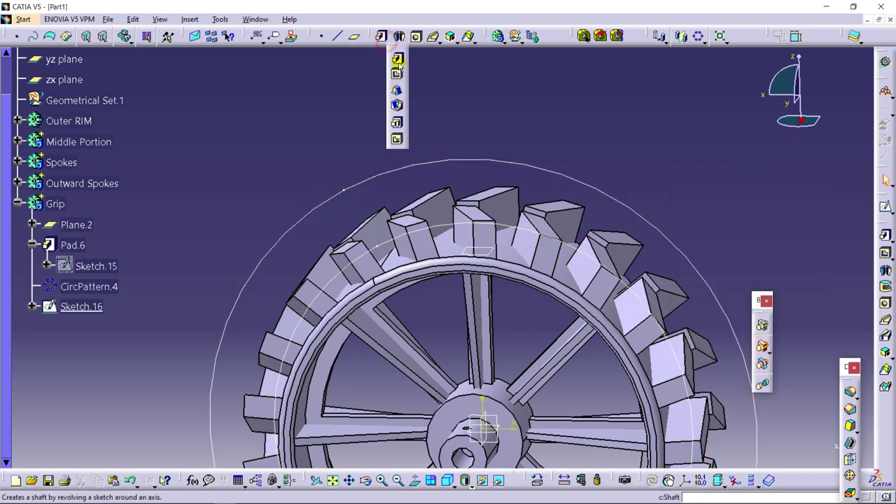
pyautogui.click(398, 72)
pyautogui.moveTo(441, 160); pyautogui.dragTo(363, 224, button='middle')
pyautogui.click(694, 348)
pyautogui.click(693, 315)
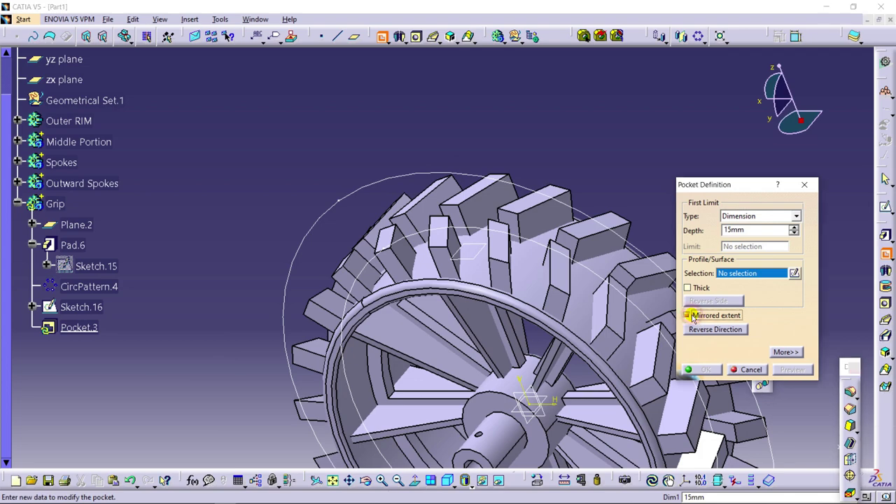
pyautogui.moveTo(525, 226)
pyautogui.mouseDown(button='middle')
pyautogui.moveTo(523, 244)
pyautogui.moveTo(497, 222)
pyautogui.mouseUp(button='middle')
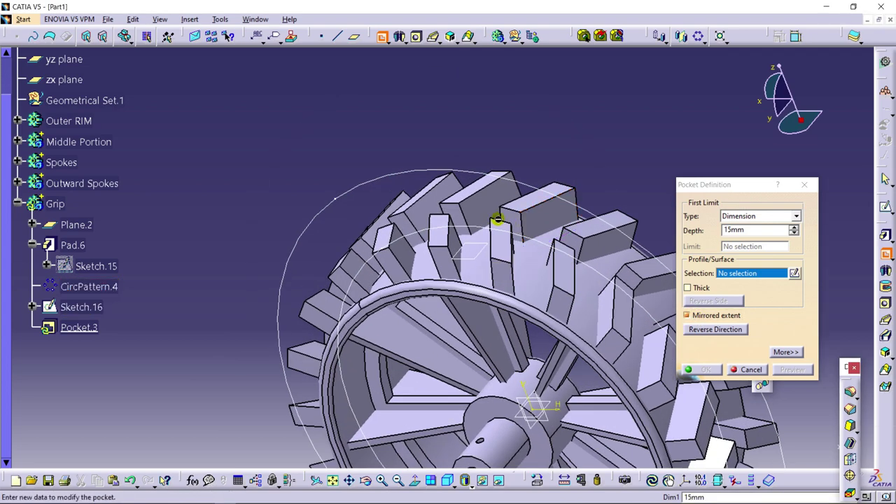
pyautogui.click(506, 179)
pyautogui.moveTo(456, 239); pyautogui.dragTo(512, 216, button='middle')
pyautogui.moveTo(755, 230); pyautogui.dragTo(687, 238)
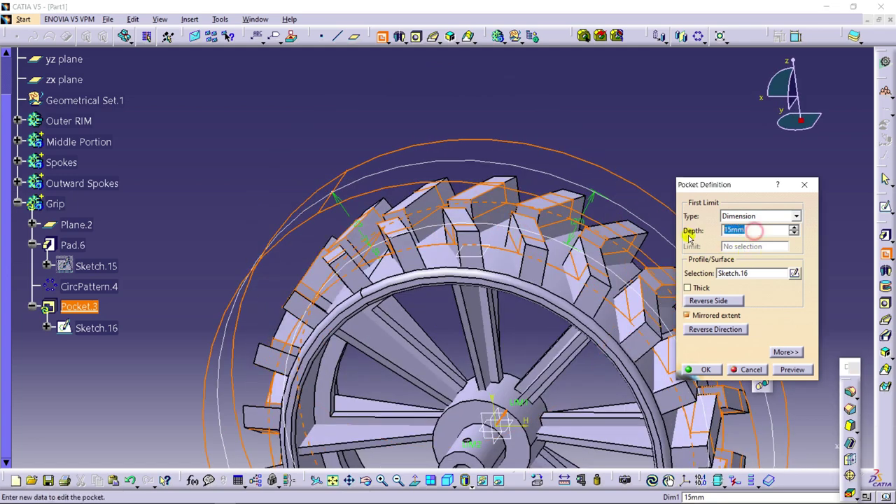
pyautogui.click(793, 371)
pyautogui.click(710, 371)
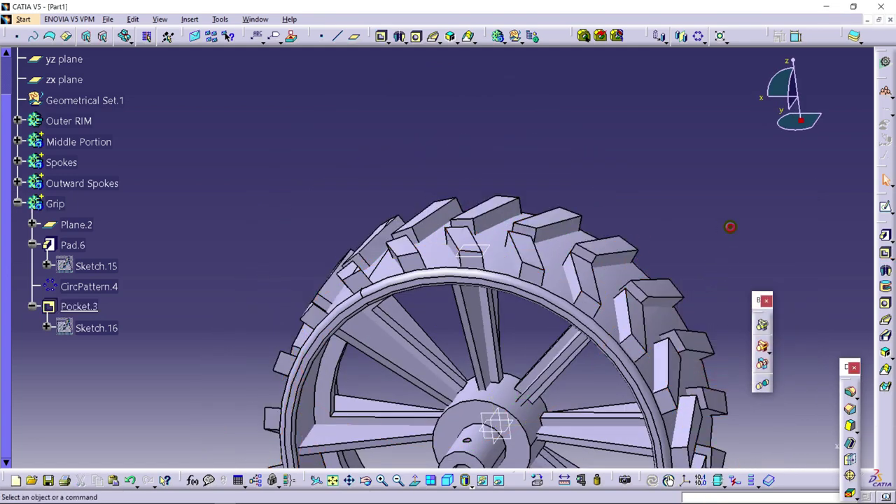
pyautogui.moveTo(532, 210); pyautogui.dragTo(579, 248, button='middle')
# Step: Collapse the Grip node so the tree shows only the top-level bodies
pyautogui.click(17, 204)
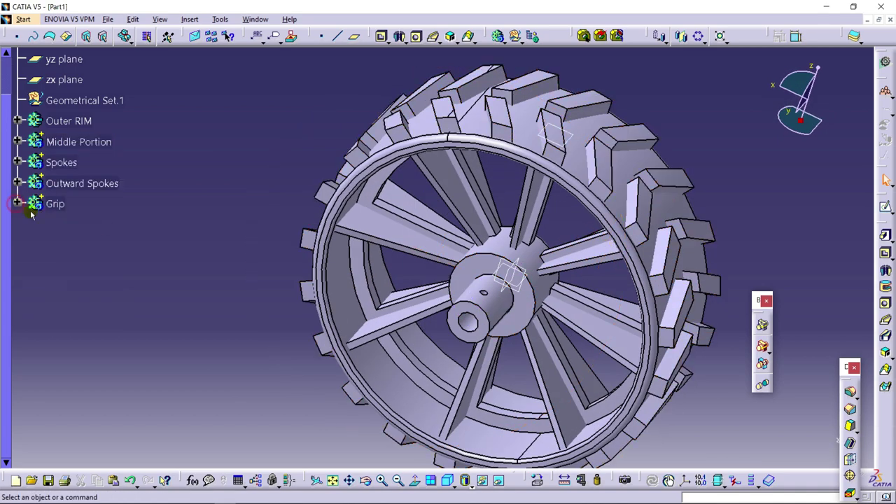
# Step: Give the Middle Portion body a light cyan fill colour via its Properties
pyautogui.click(71, 228)
pyautogui.rightClick(61, 225)
pyautogui.click(112, 270)
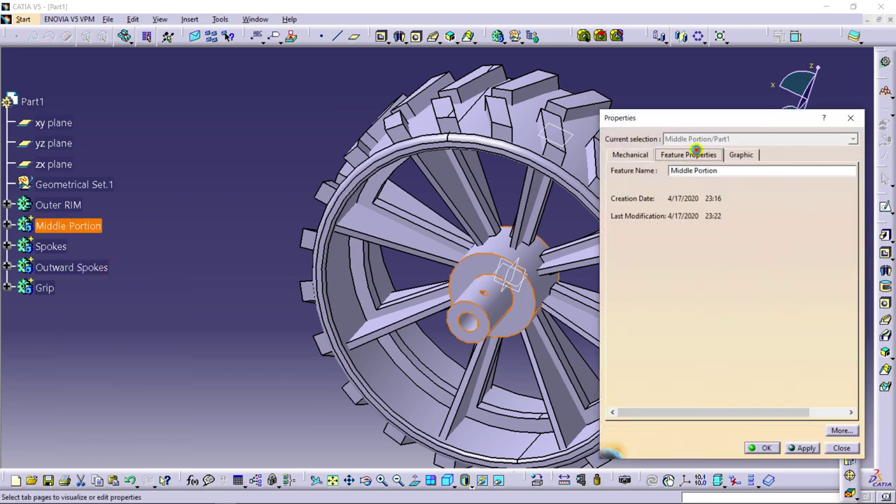
pyautogui.click(744, 154)
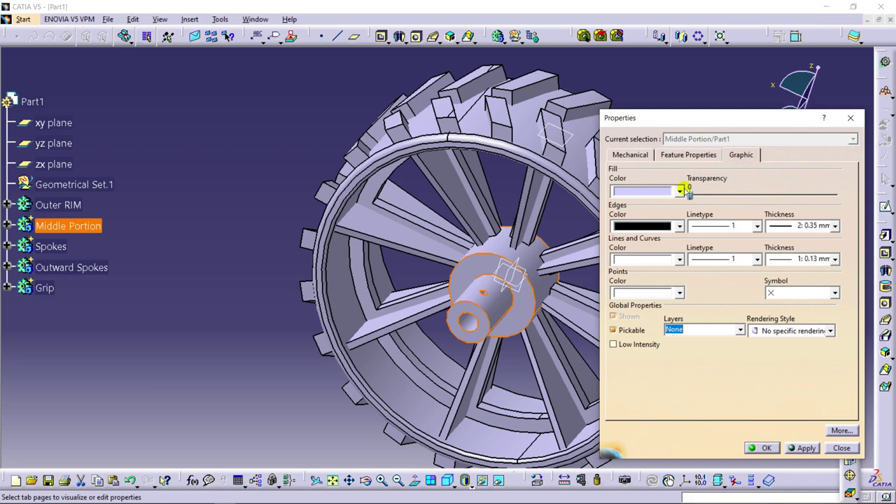
pyautogui.click(679, 191)
pyautogui.click(667, 307)
pyautogui.click(803, 449)
pyautogui.click(762, 448)
# Step: Give the Spokes body a blue fill colour via its Properties
pyautogui.click(626, 207)
pyautogui.moveTo(626, 207); pyautogui.dragTo(702, 212, button='middle')
pyautogui.click(70, 247)
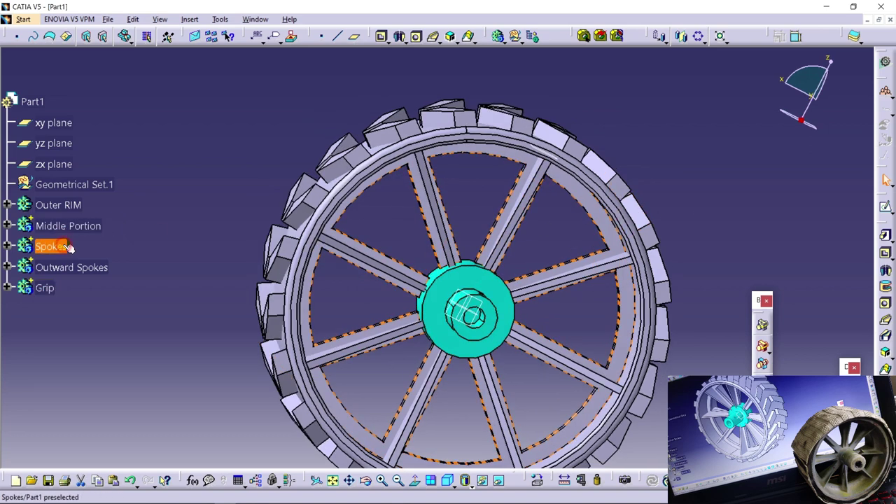
pyautogui.rightClick(70, 246)
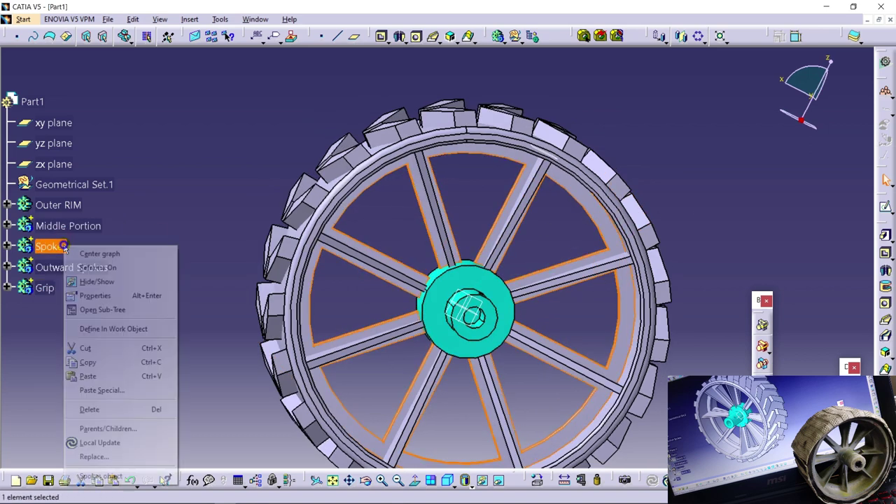
pyautogui.click(135, 294)
pyautogui.click(694, 155)
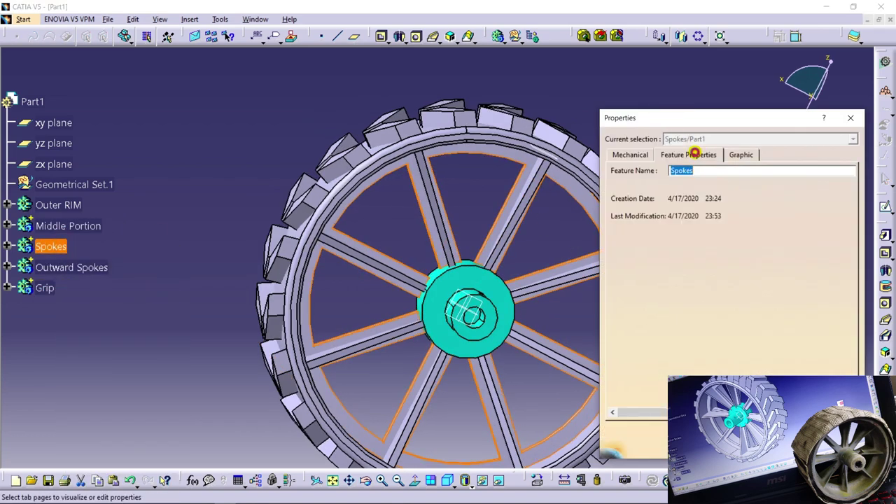
pyautogui.click(741, 155)
pyautogui.click(651, 190)
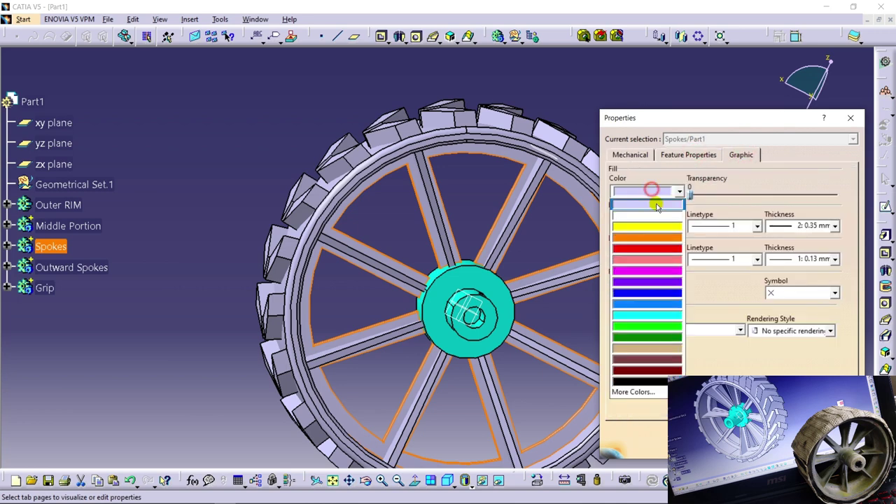
pyautogui.click(668, 307)
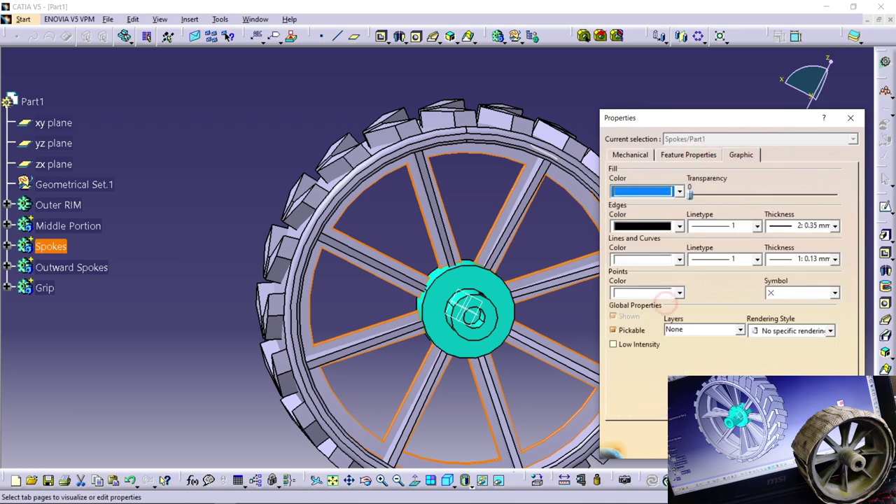
pyautogui.press('Return')
pyautogui.moveTo(666, 215); pyautogui.dragTo(600, 287, button='middle')
pyautogui.moveTo(630, 206); pyautogui.dragTo(591, 206, button='middle')
pyautogui.moveTo(333, 289); pyautogui.dragTo(687, 196, button='middle')
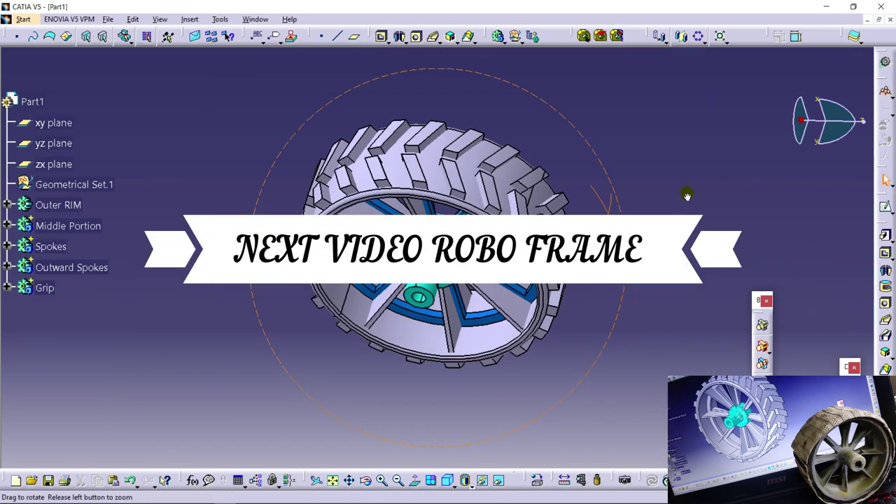